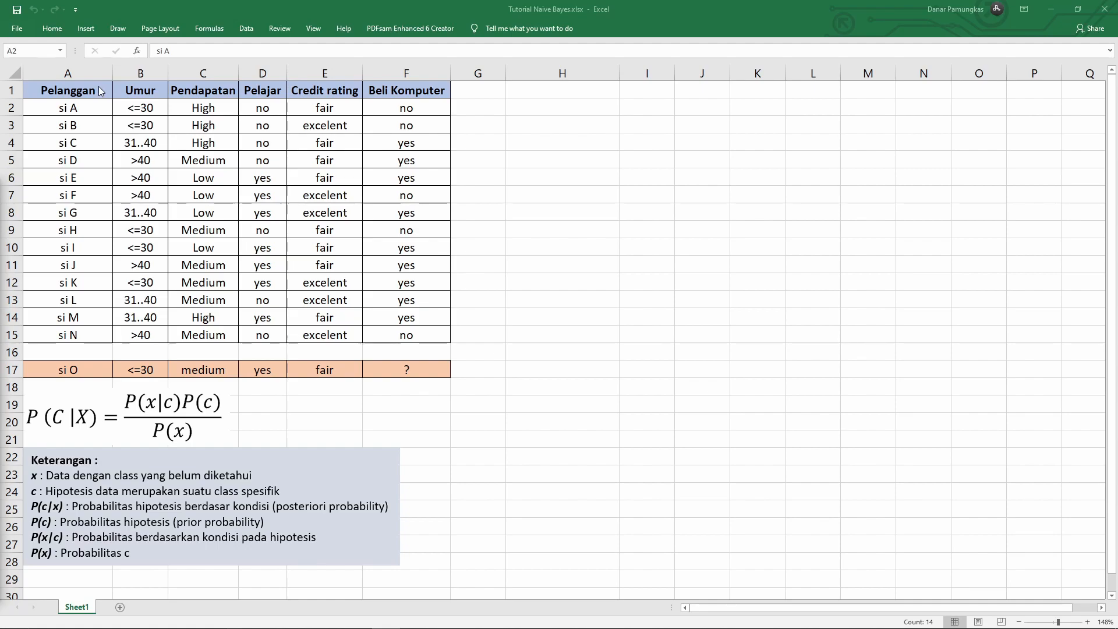
# Examine the customer training table A1:F15, going through the Umur, Pendapatan, Pelajar, Credit rating and Beli Komputer columns
pyautogui.hotkey('ctrl', 'shift', 'Down')
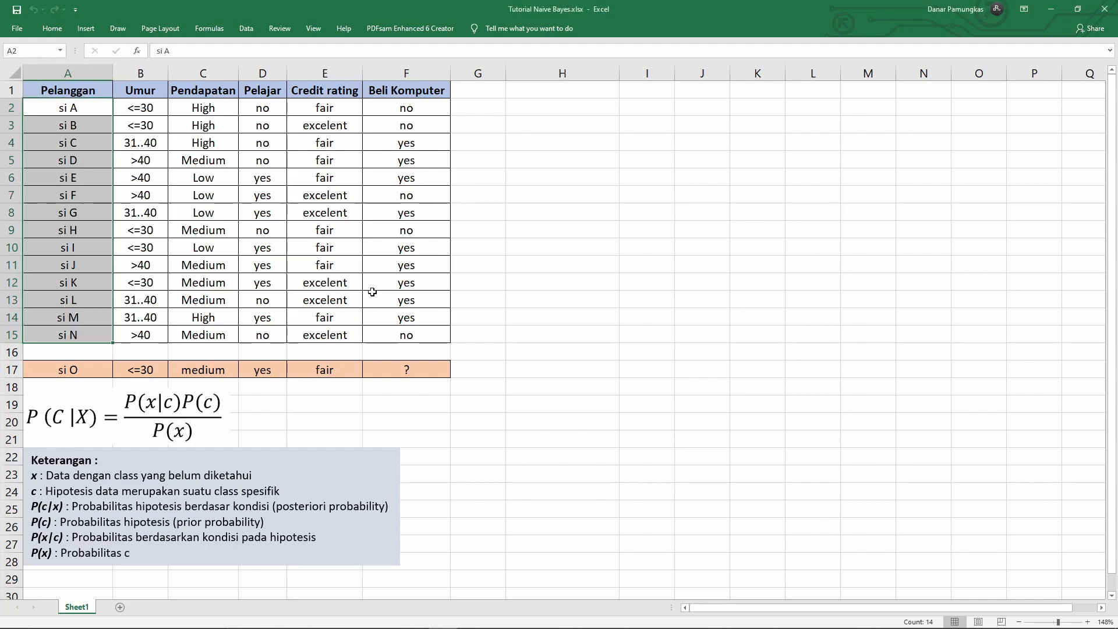
pyautogui.click(212, 188)
pyautogui.moveTo(73, 92); pyautogui.dragTo(403, 330)
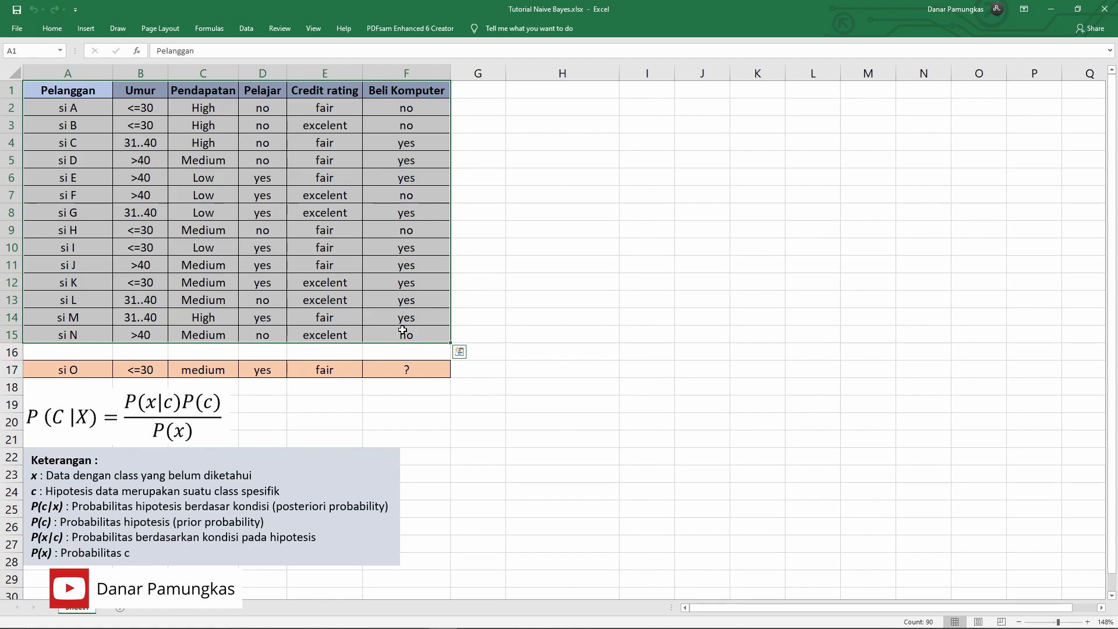
pyautogui.click(149, 125)
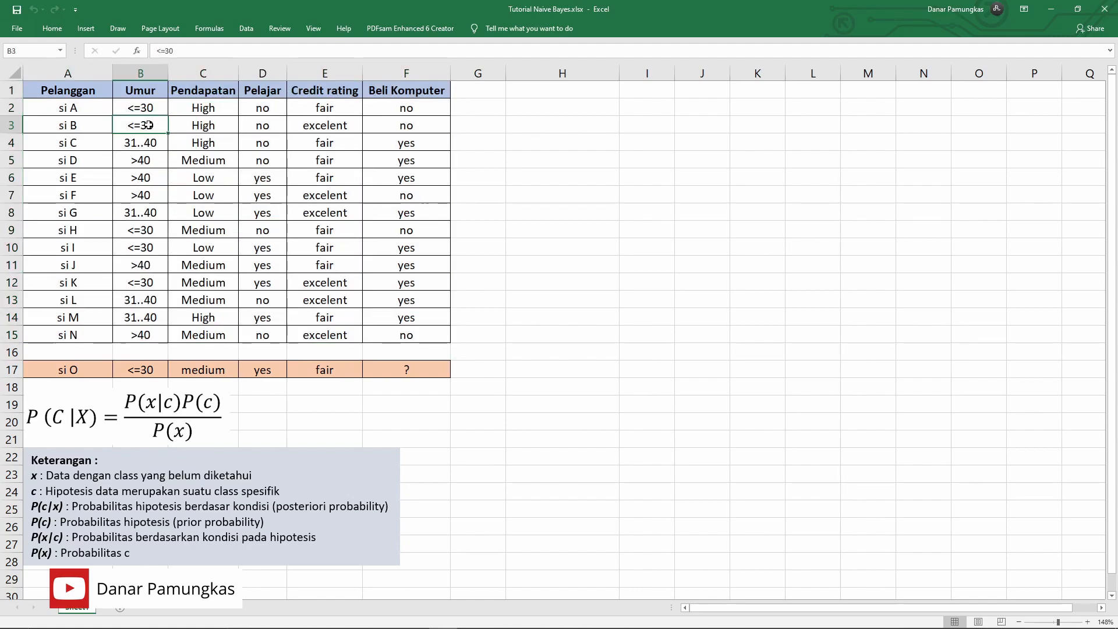
pyautogui.moveTo(143, 89); pyautogui.dragTo(143, 337)
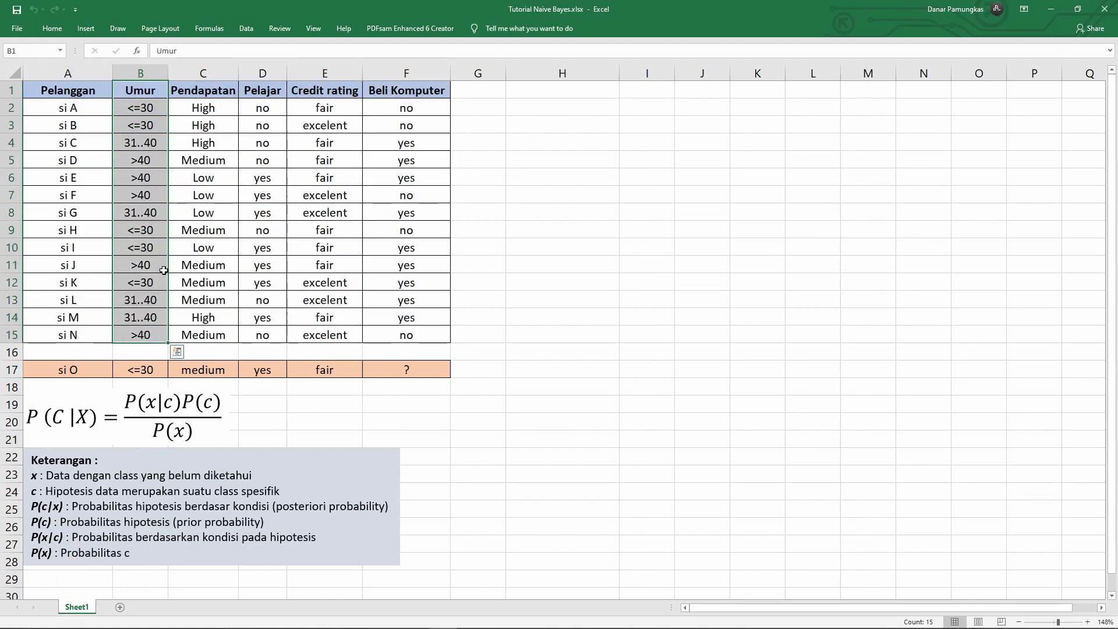
pyautogui.moveTo(205, 91); pyautogui.dragTo(207, 333)
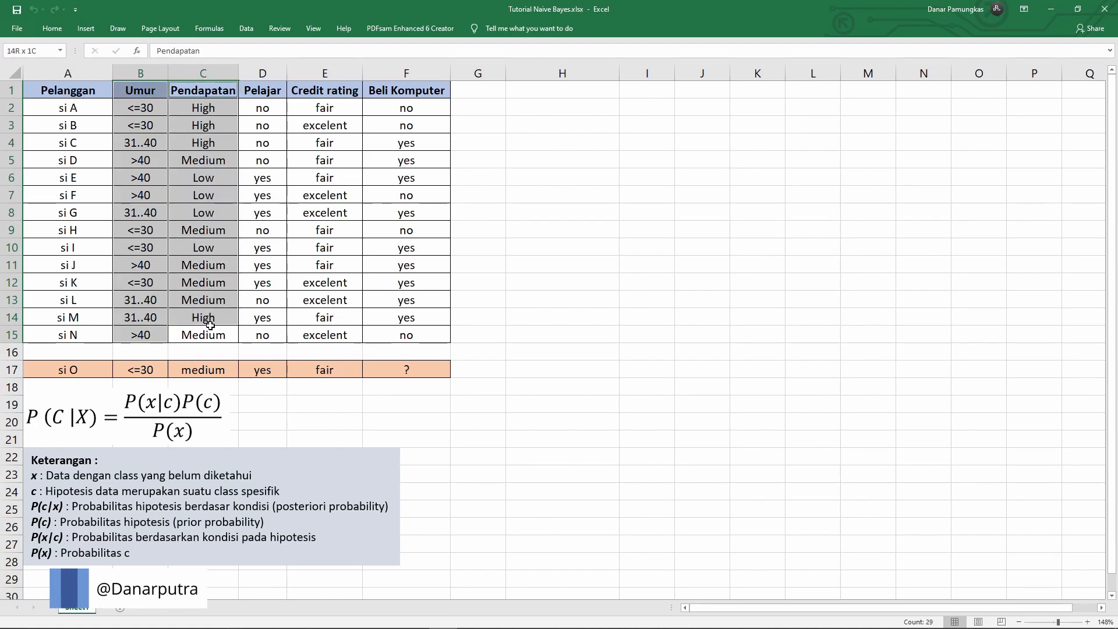
pyautogui.moveTo(265, 90); pyautogui.dragTo(270, 330)
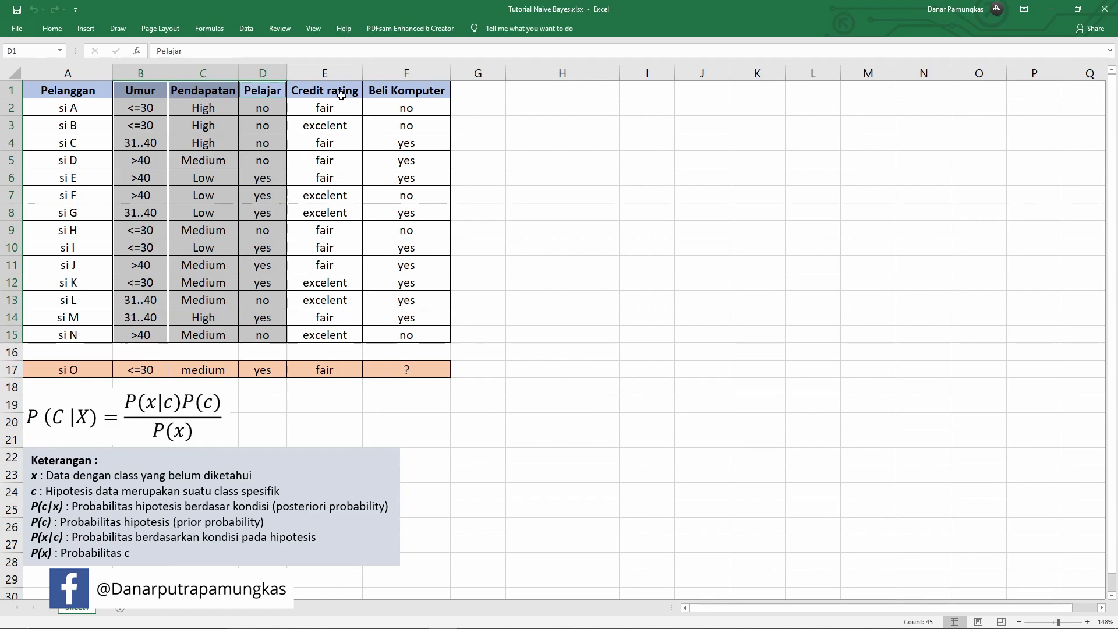
pyautogui.moveTo(340, 92); pyautogui.dragTo(334, 329)
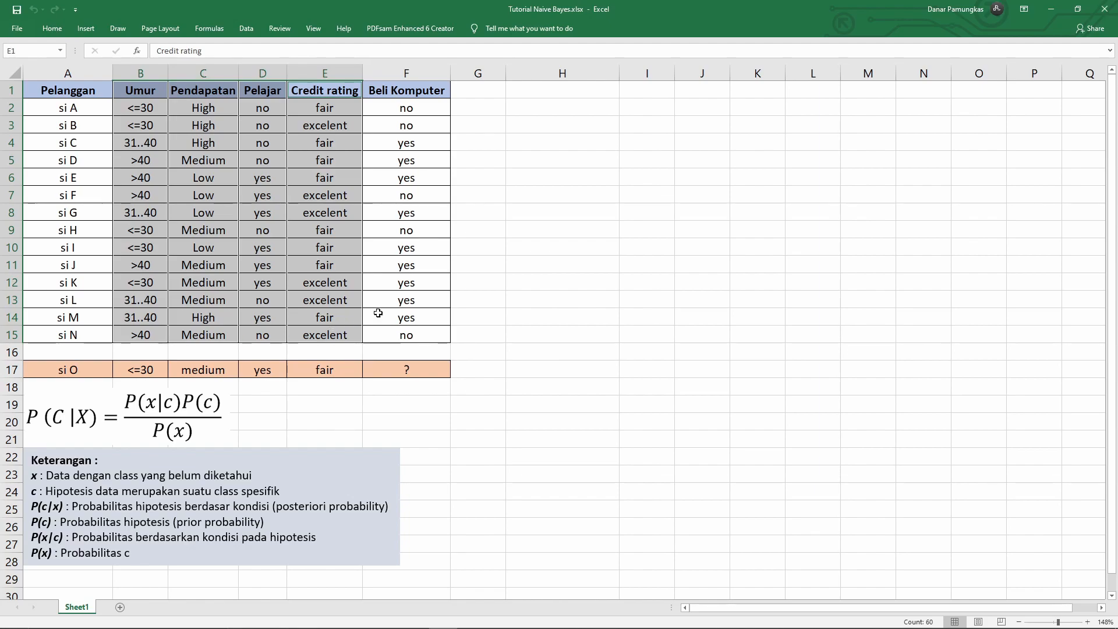
pyautogui.moveTo(421, 91); pyautogui.dragTo(419, 334)
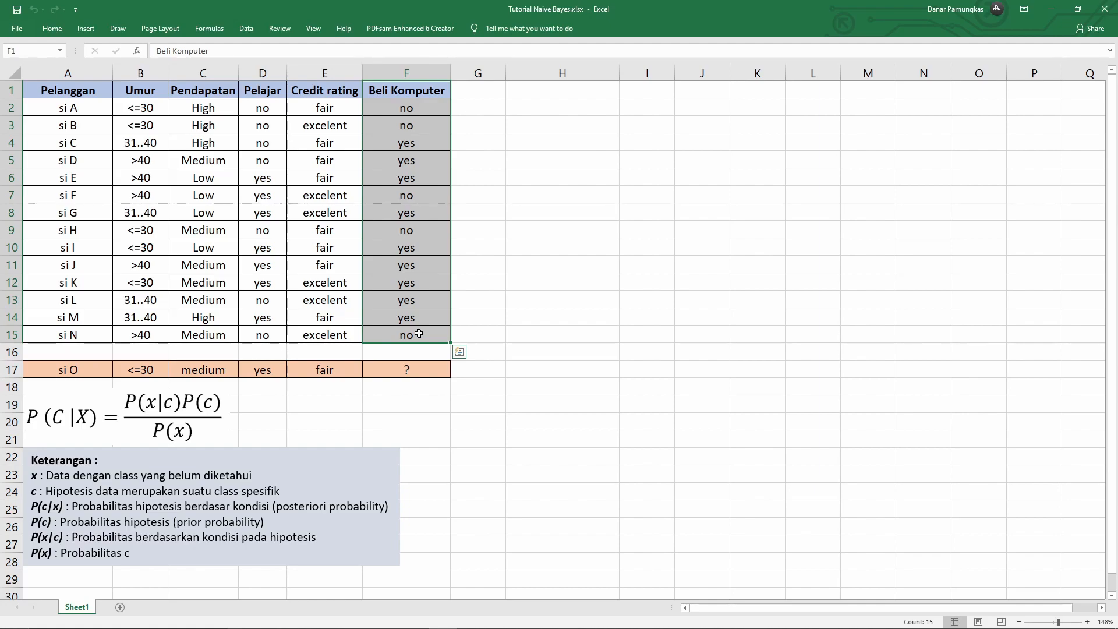
pyautogui.click(498, 233)
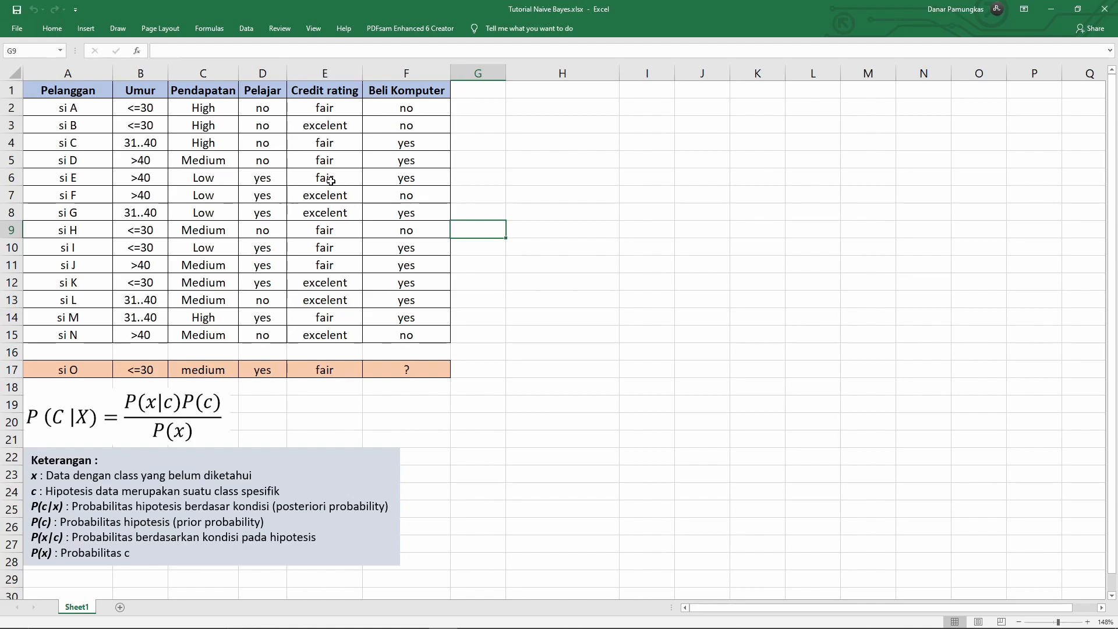
# Review the training data against the unclassified si O row in row 17 and the Bayes formula below it
pyautogui.moveTo(81, 94); pyautogui.dragTo(440, 330)
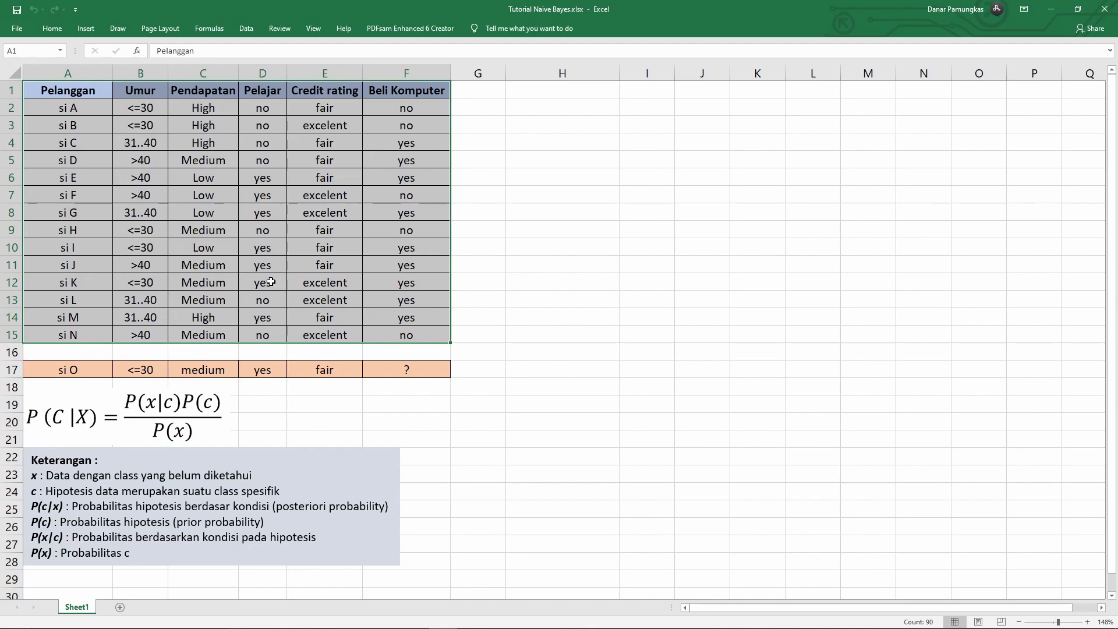
pyautogui.click(198, 349)
pyautogui.moveTo(56, 95); pyautogui.dragTo(417, 334)
pyautogui.moveTo(58, 372); pyautogui.dragTo(450, 366)
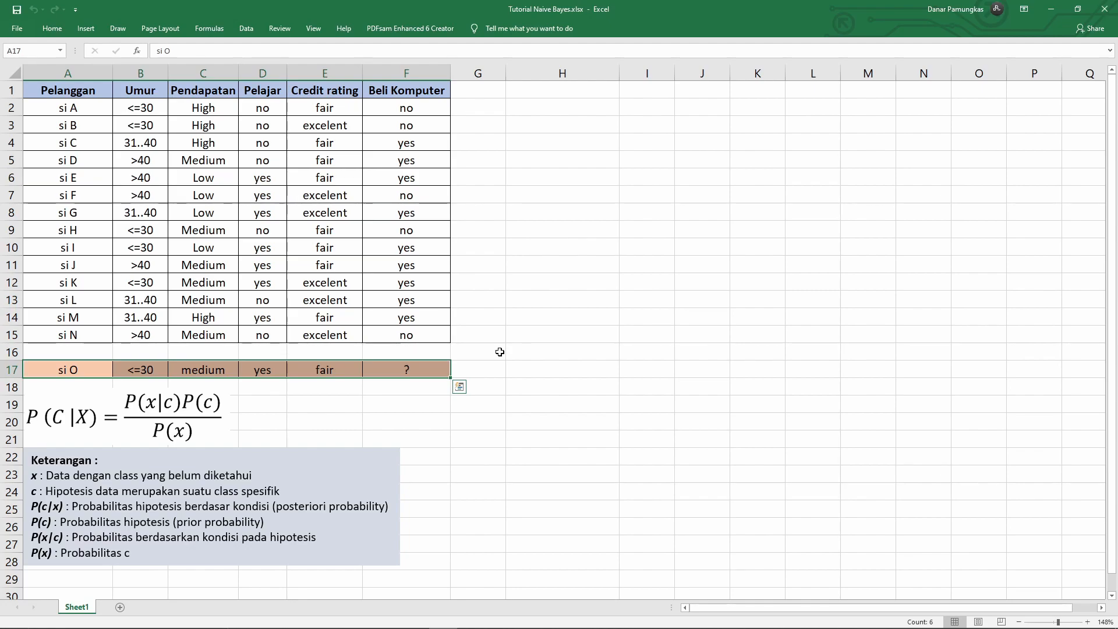
pyautogui.click(262, 369)
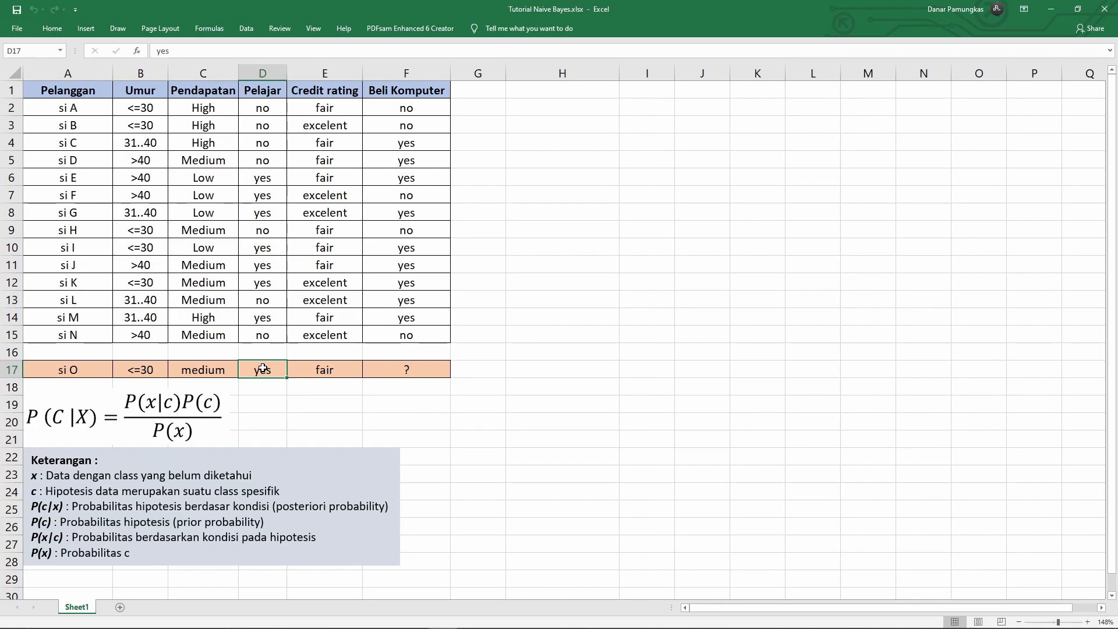
pyautogui.click(77, 417)
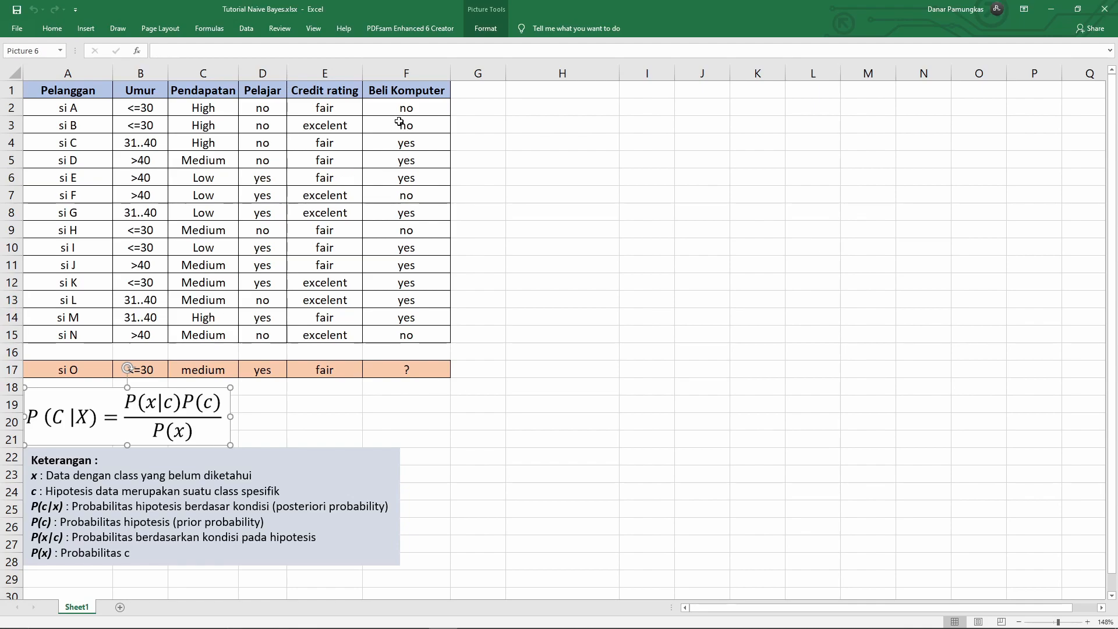
pyautogui.moveTo(414, 92); pyautogui.dragTo(410, 337)
pyautogui.click(407, 367)
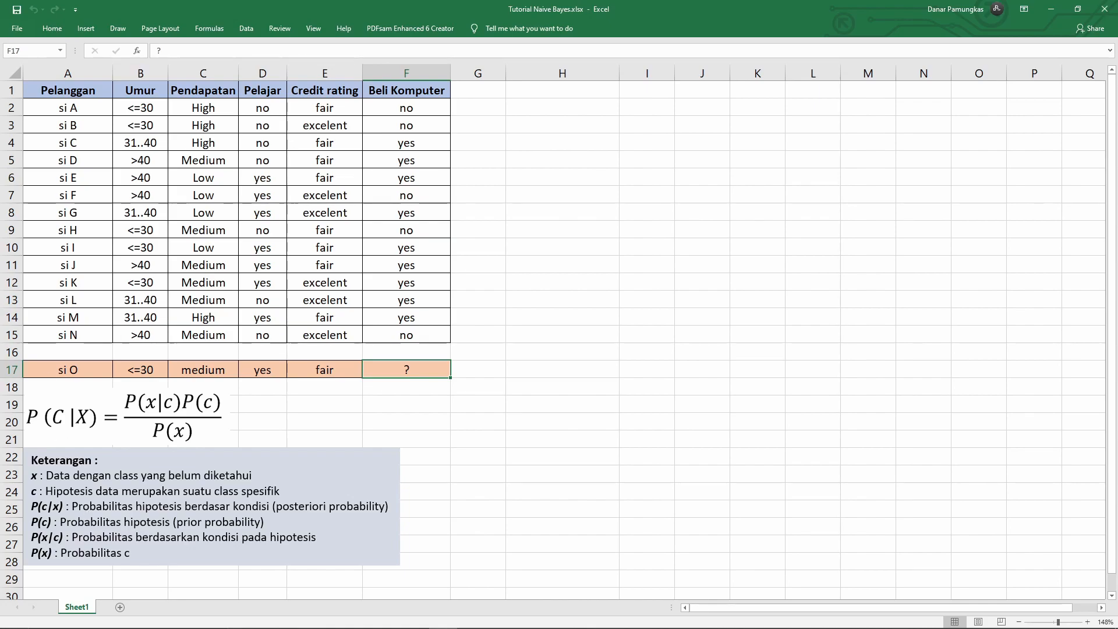
pyautogui.moveTo(61, 92); pyautogui.dragTo(410, 329)
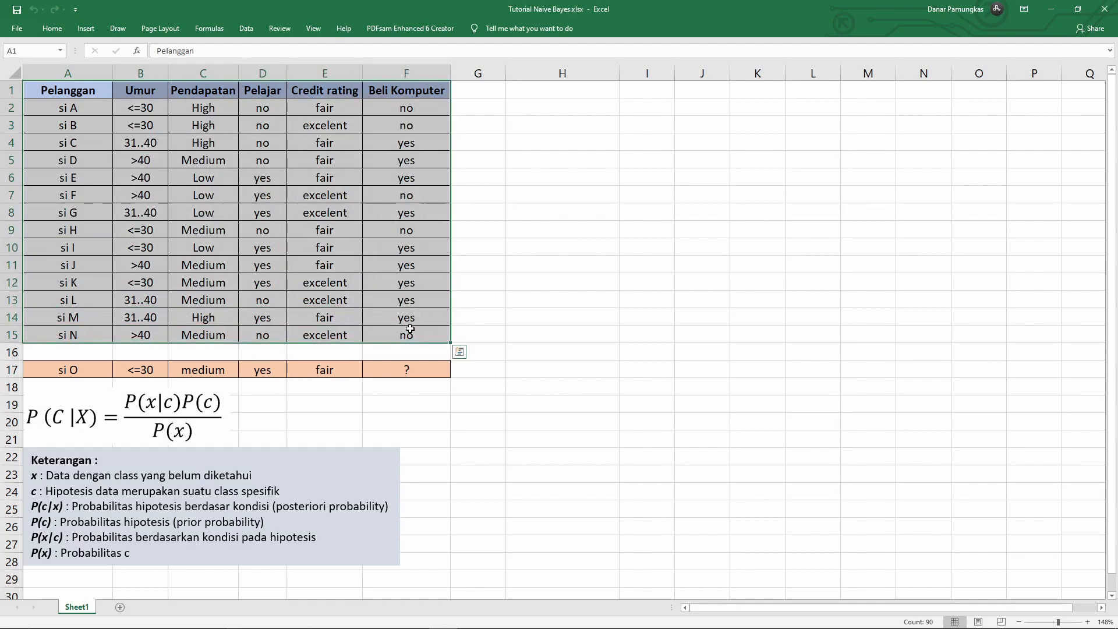
pyautogui.click(555, 354)
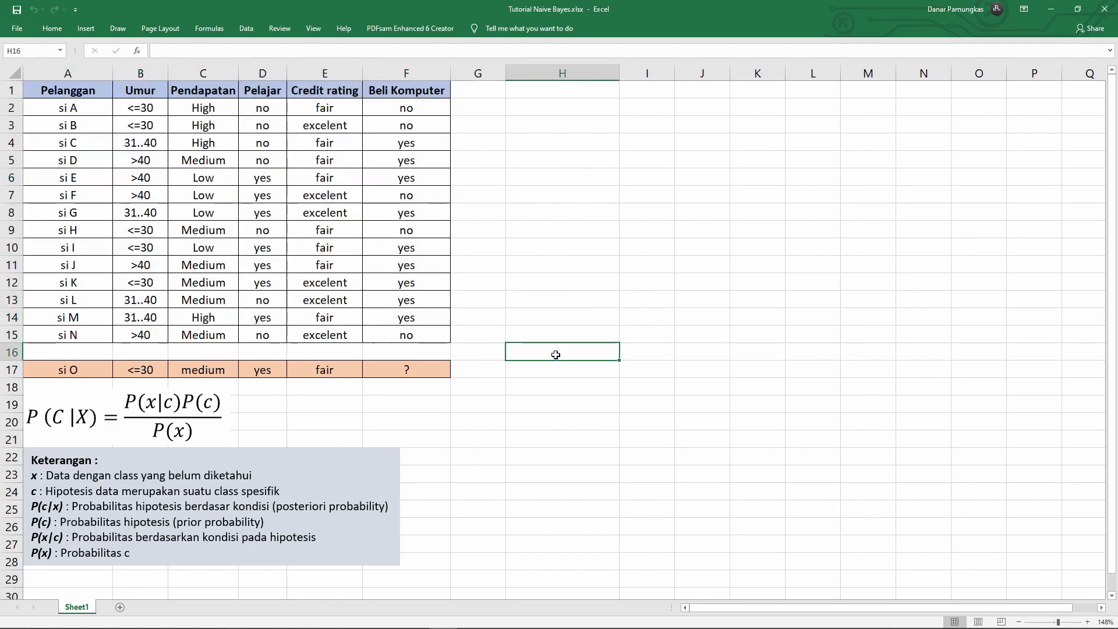
pyautogui.moveTo(76, 96); pyautogui.dragTo(401, 331)
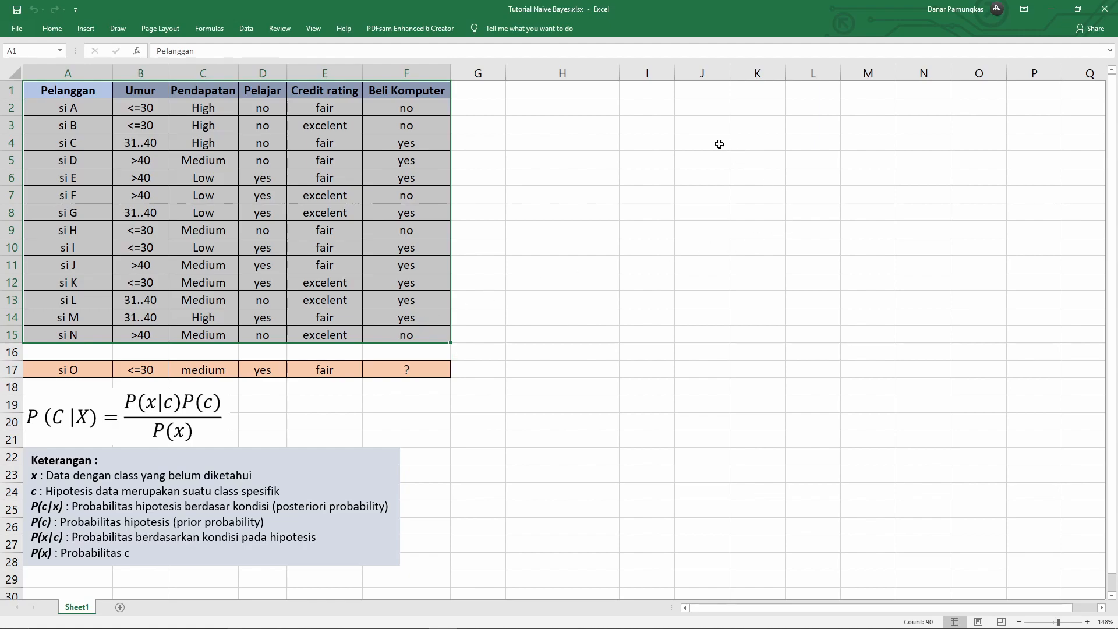
# Enter the heading "Jumlah Data(n)" in cell H1
pyautogui.click(582, 93)
pyautogui.write('Jumla')
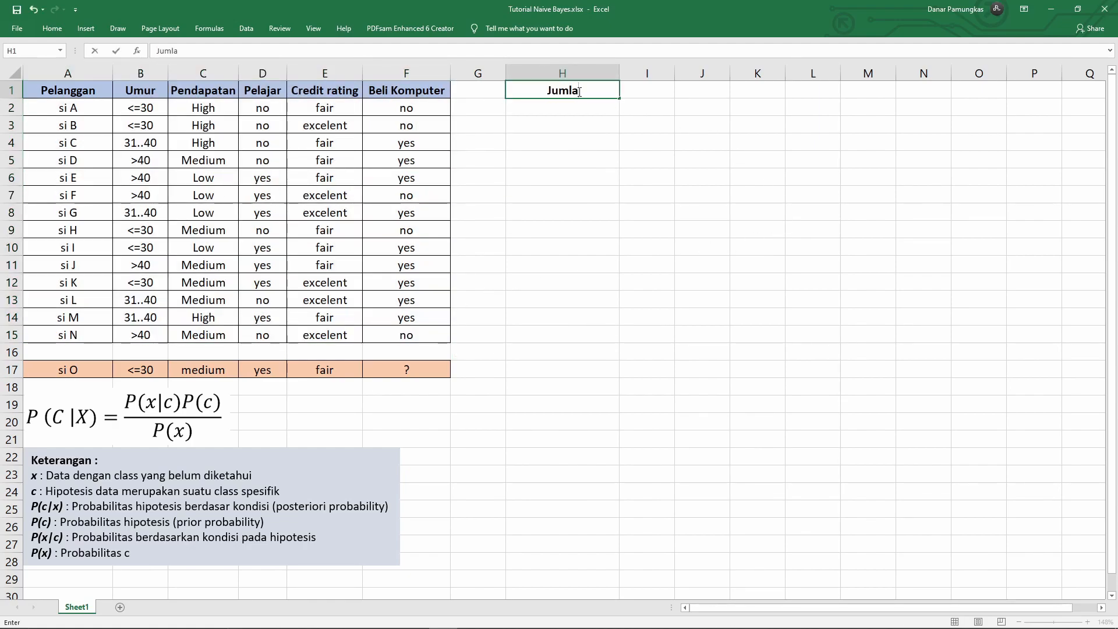
pyautogui.write('h Data(')
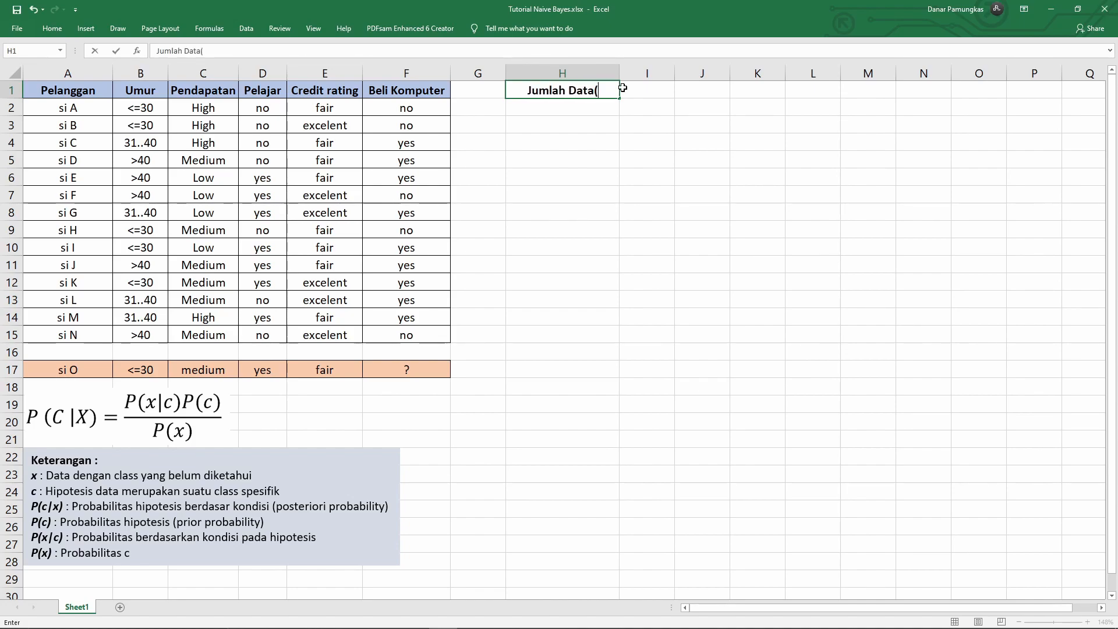
pyautogui.write(')')
pyautogui.press('F2')
pyautogui.press('Left')
pyautogui.write('n')
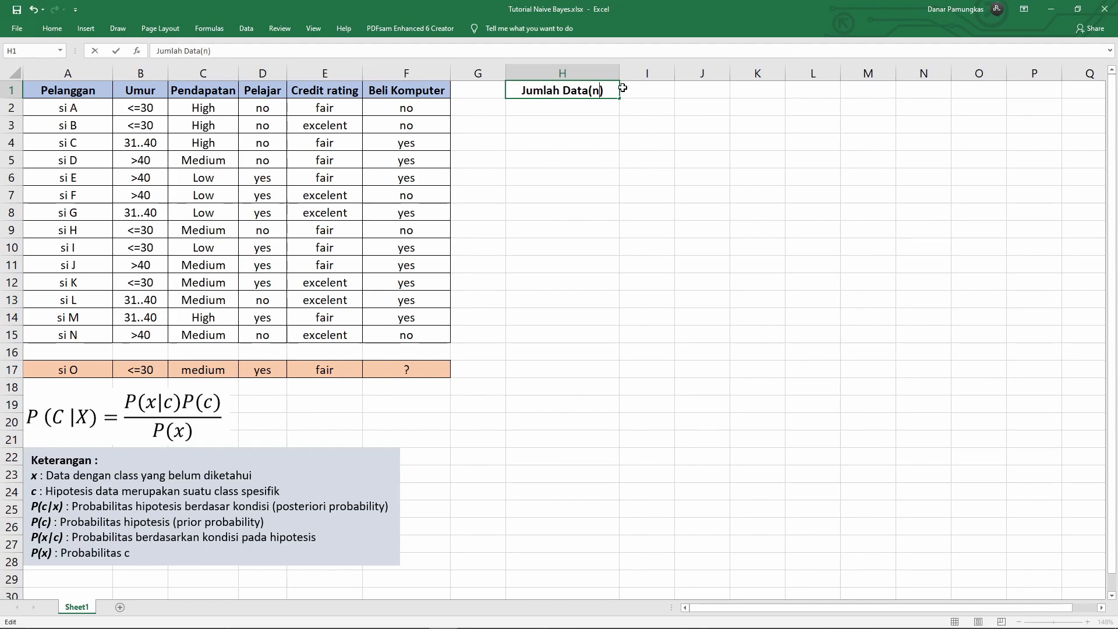
pyautogui.press('Return')
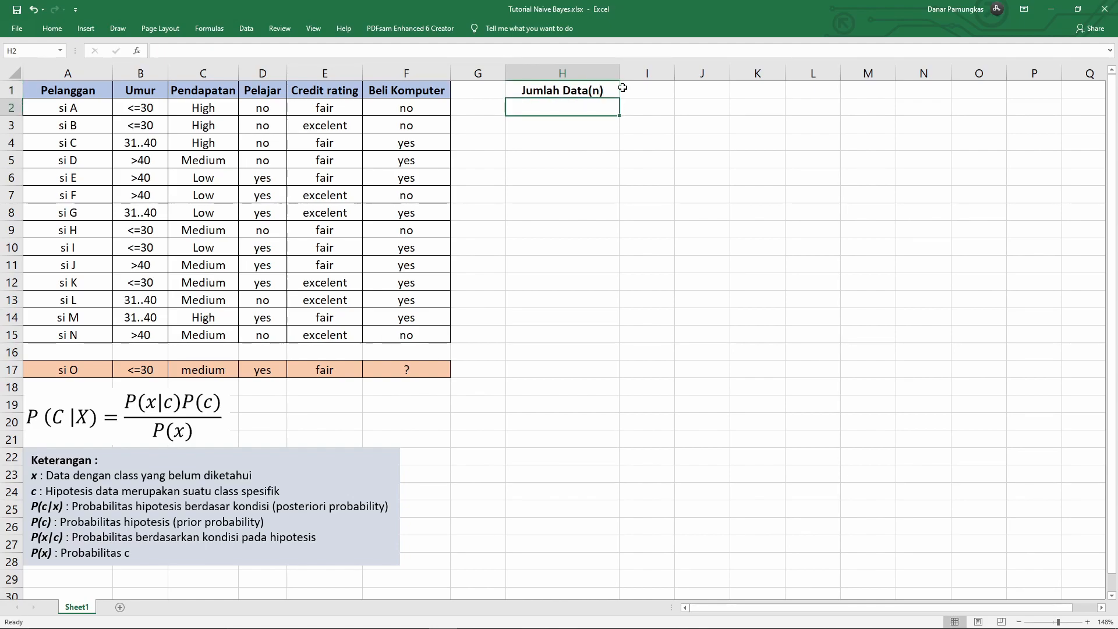
# Fill the Jumlah Data(n) heading in H1 with a light orange background
pyautogui.click(541, 87)
pyautogui.rightClick(584, 89)
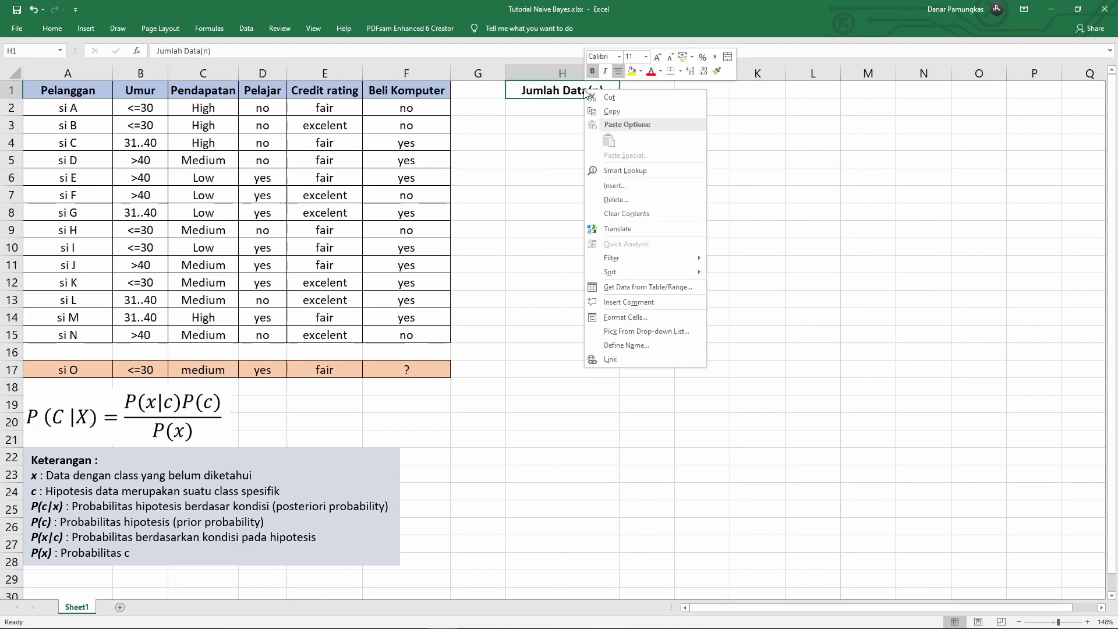
pyautogui.click(640, 71)
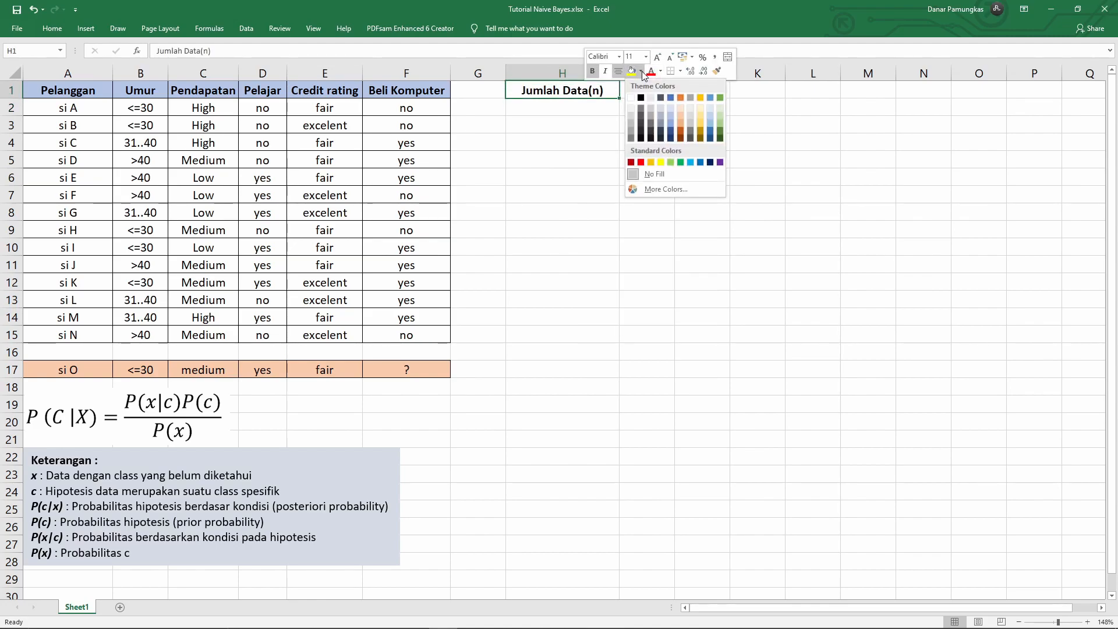
pyautogui.click(680, 123)
# Count the customers in A2:A15 and enter 14 under the Jumlah Data(n) heading in H2
pyautogui.click(590, 107)
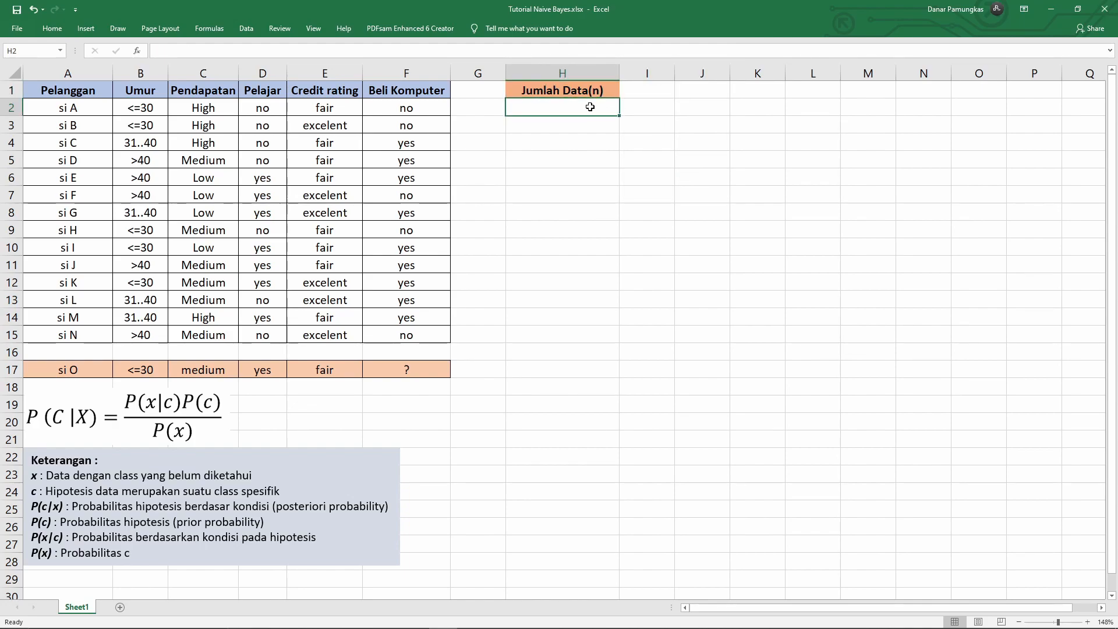
pyautogui.moveTo(90, 108); pyautogui.dragTo(97, 329)
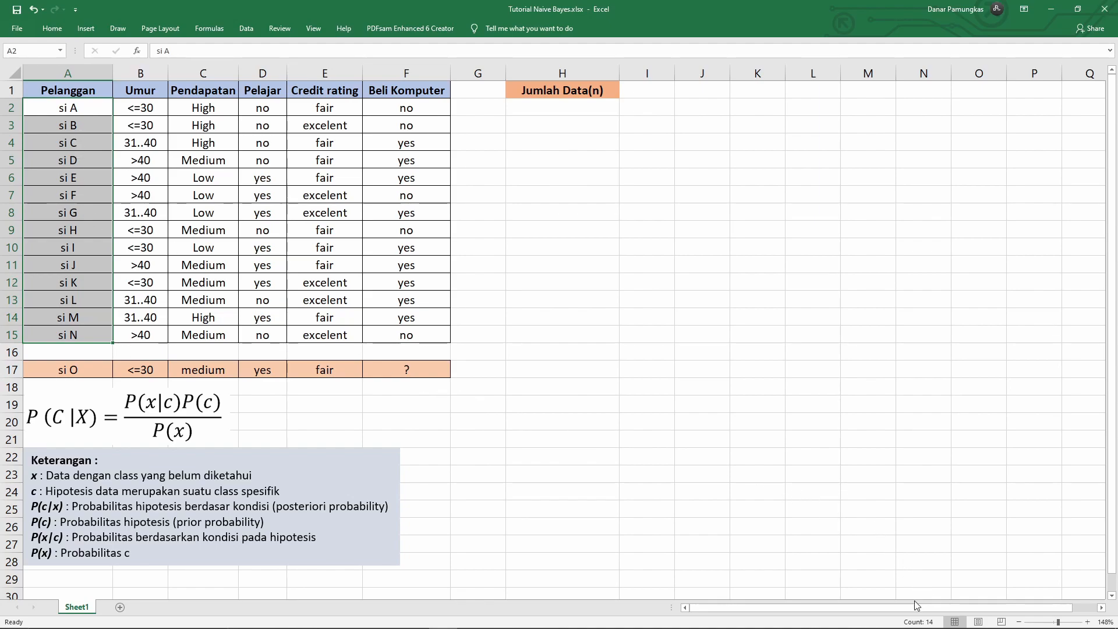
pyautogui.click(561, 109)
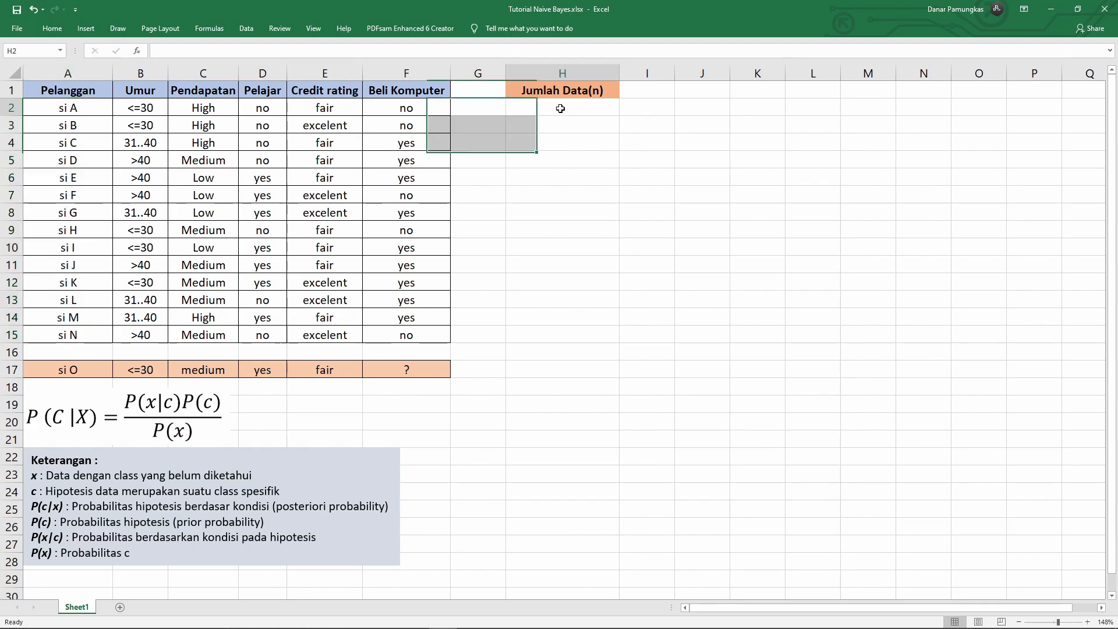
pyautogui.write('14')
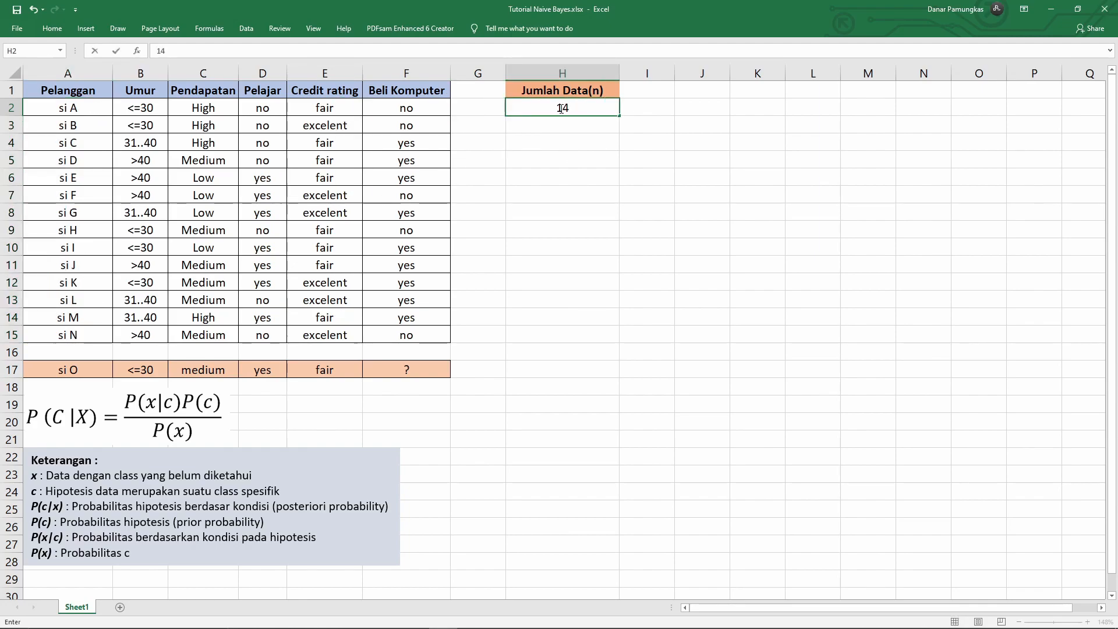
# Enter the class table headings "Kelas Beli Komputer" in J1, "Yes" in L1 and "No" in M1
pyautogui.click(693, 91)
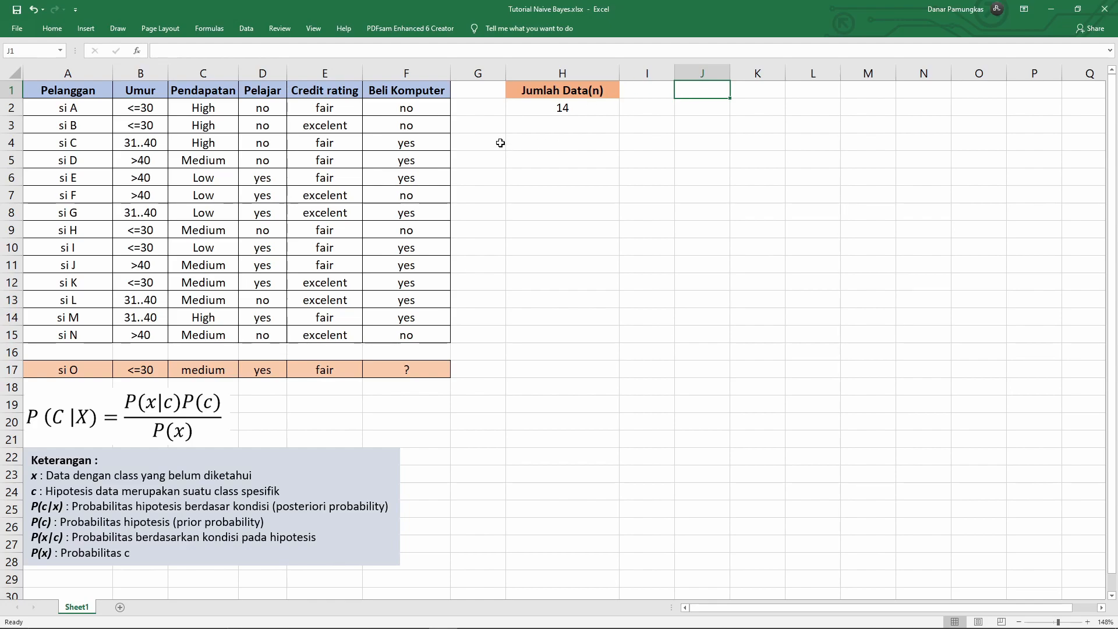
pyautogui.moveTo(384, 92); pyautogui.dragTo(413, 342)
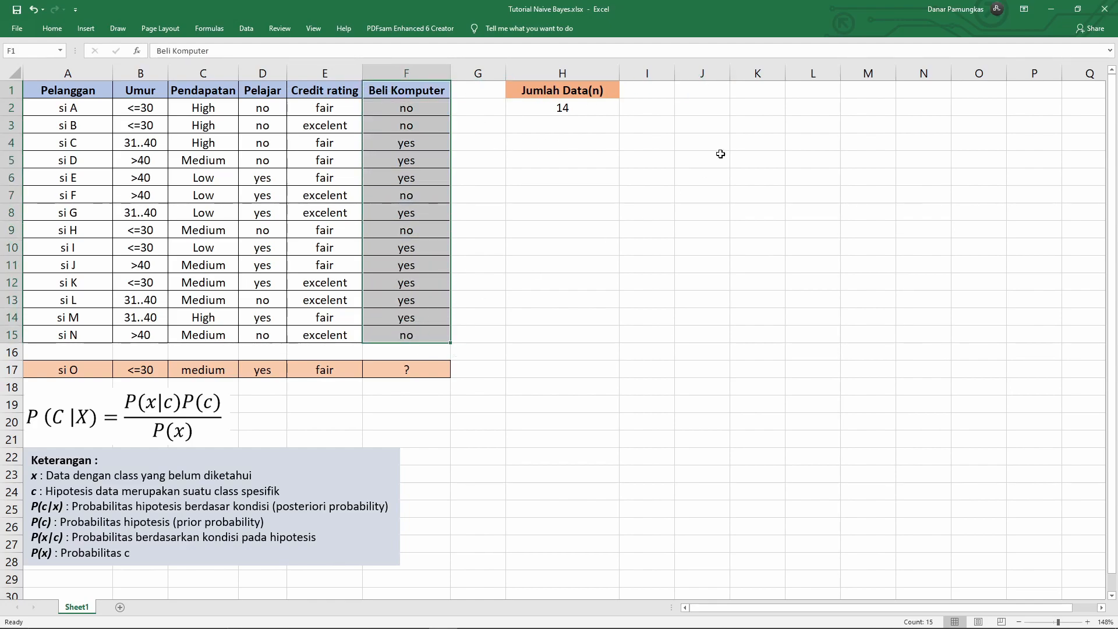
pyautogui.click(696, 93)
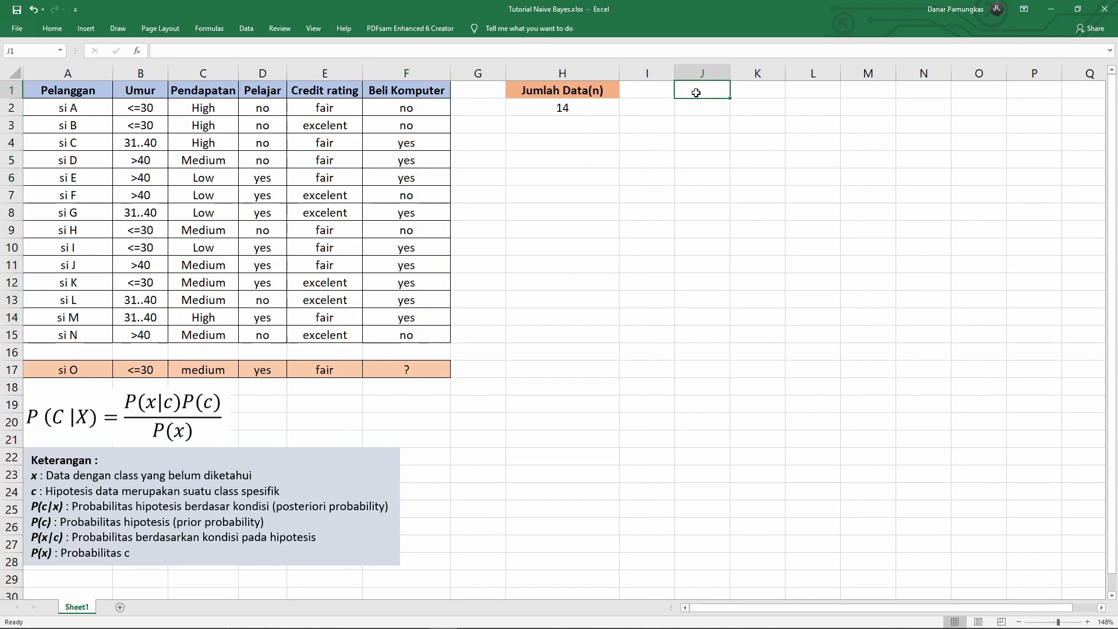
pyautogui.write('Kelas Beli')
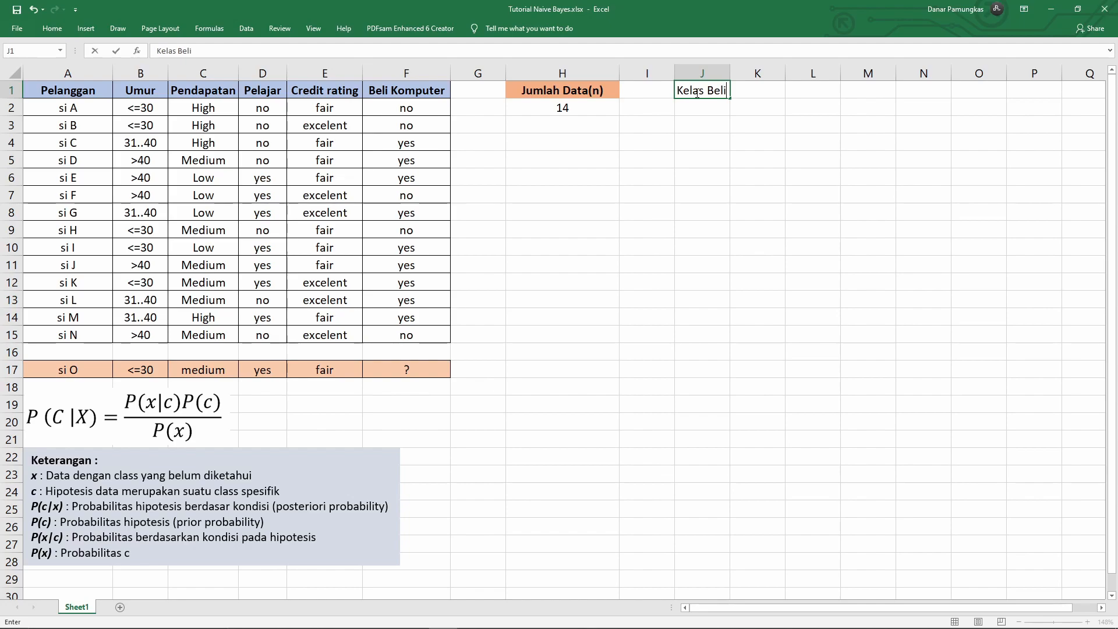
pyautogui.write(' Komputer')
pyautogui.press('Tab')
pyautogui.press('Tab')
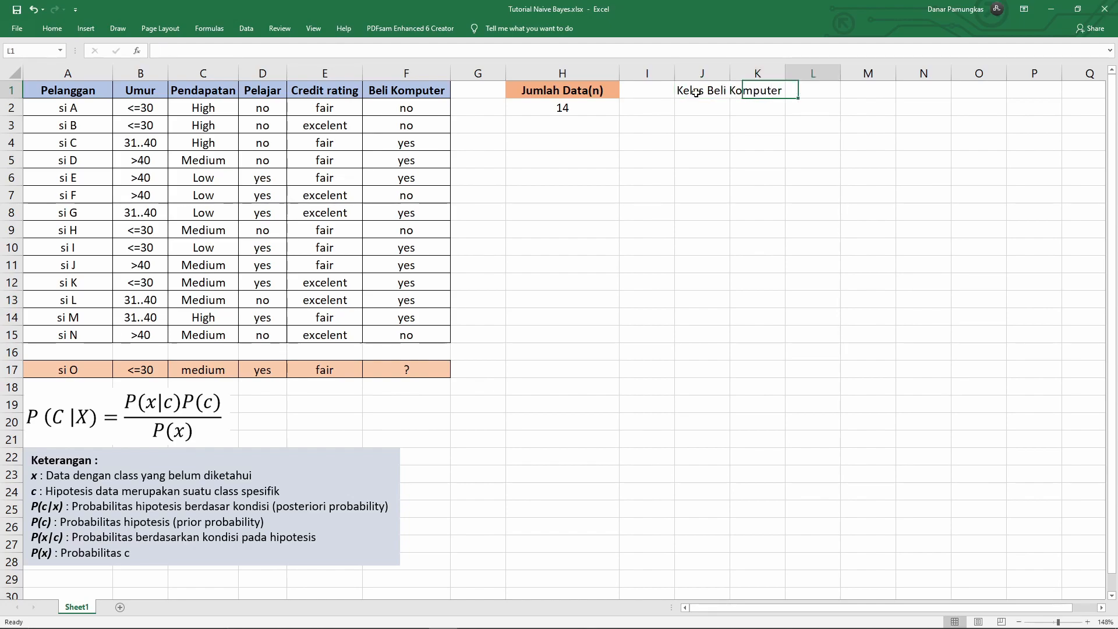
pyautogui.write('Yes')
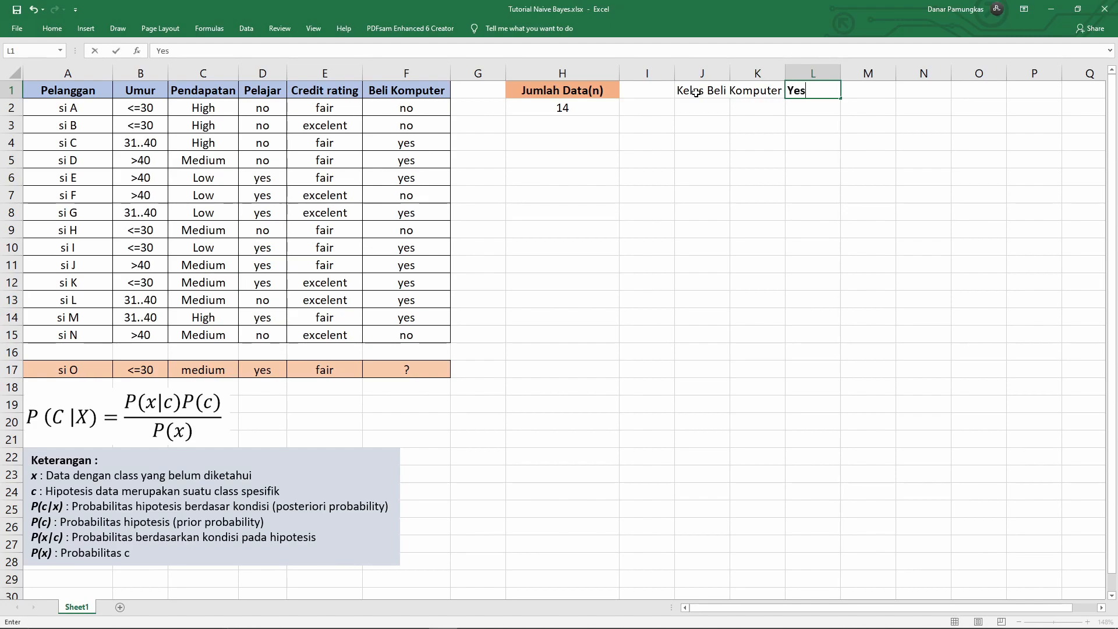
pyautogui.press('Tab')
pyautogui.write('No')
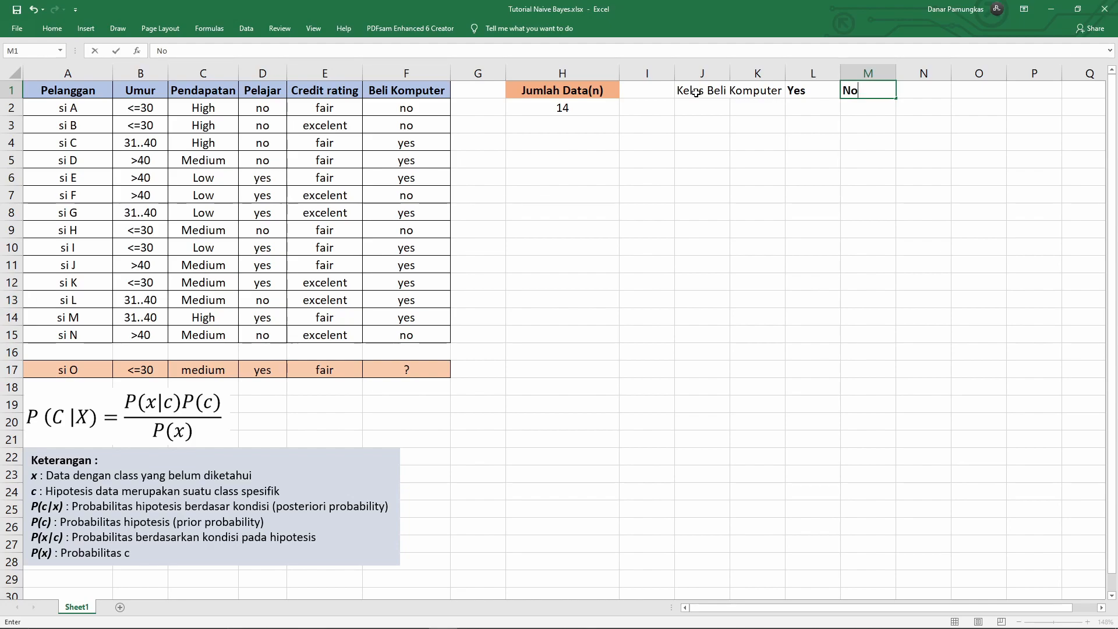
# Count the "yes" entries in the Beli Komputer column and enter 9 under the Yes heading in L2
pyautogui.moveTo(697, 93); pyautogui.dragTo(846, 93)
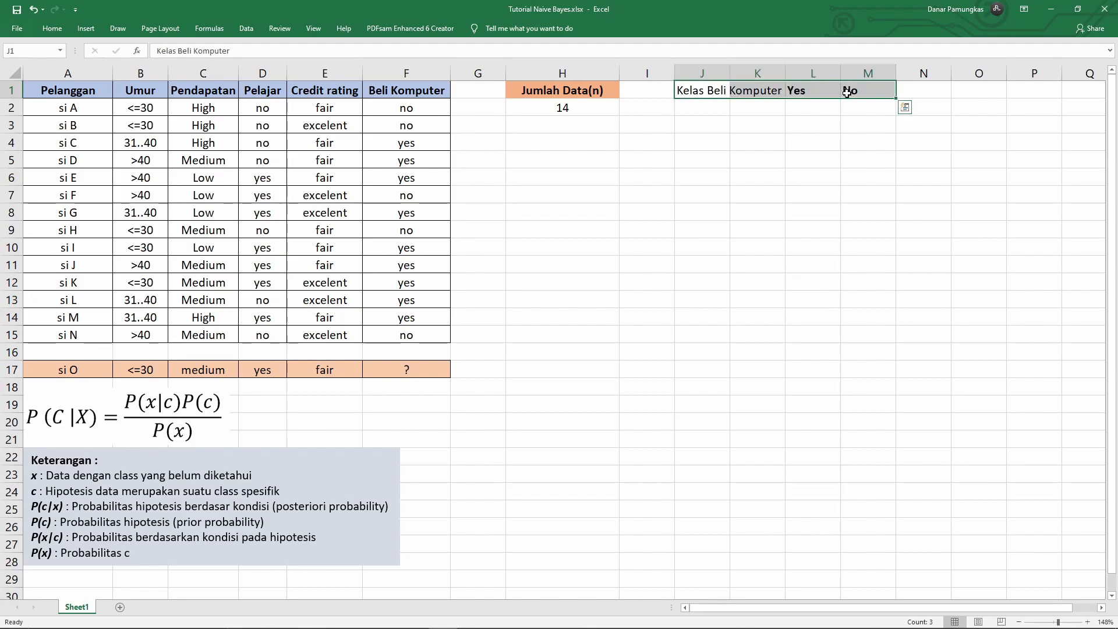
pyautogui.click(818, 102)
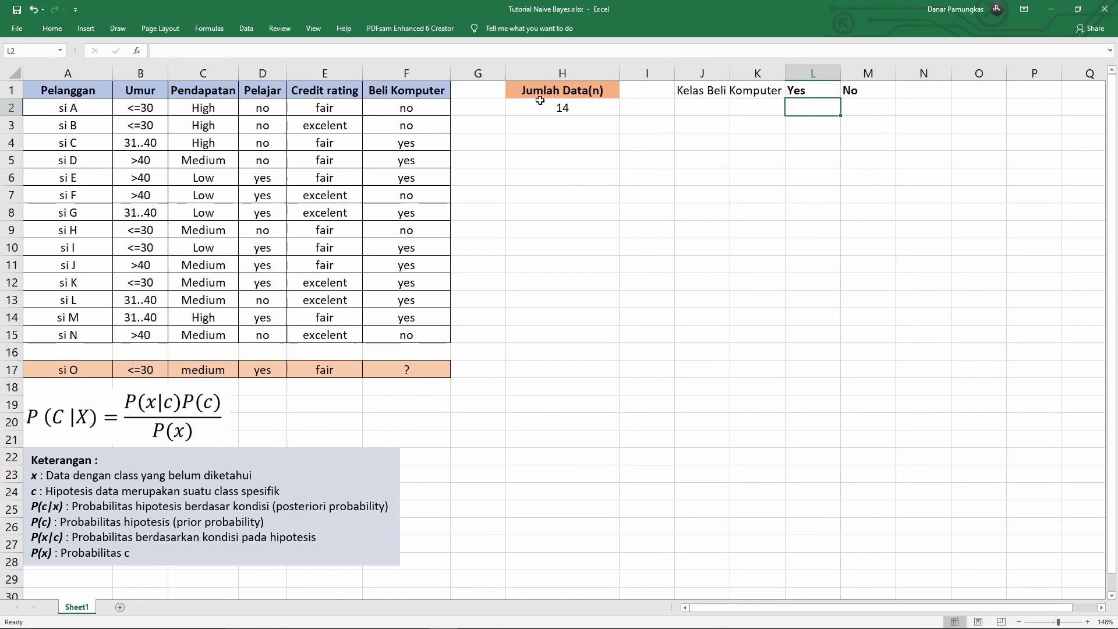
pyautogui.click(415, 143)
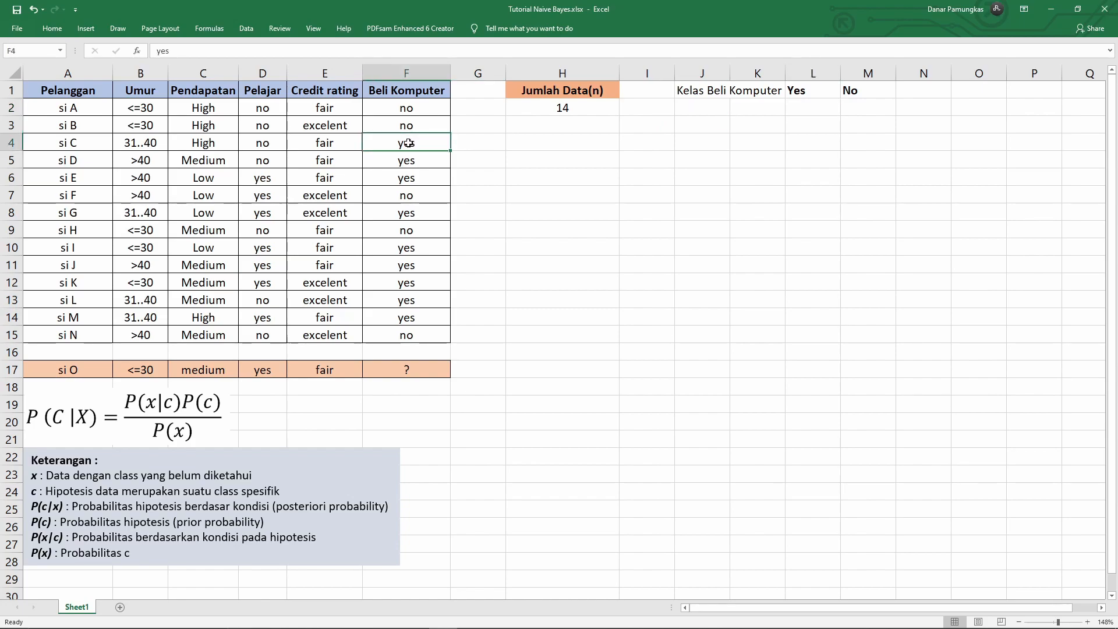
pyautogui.keyDown('ctrl'); pyautogui.click(420, 162); pyautogui.keyUp('ctrl')
pyautogui.keyDown('ctrl'); pyautogui.click(427, 179); pyautogui.keyUp('ctrl')
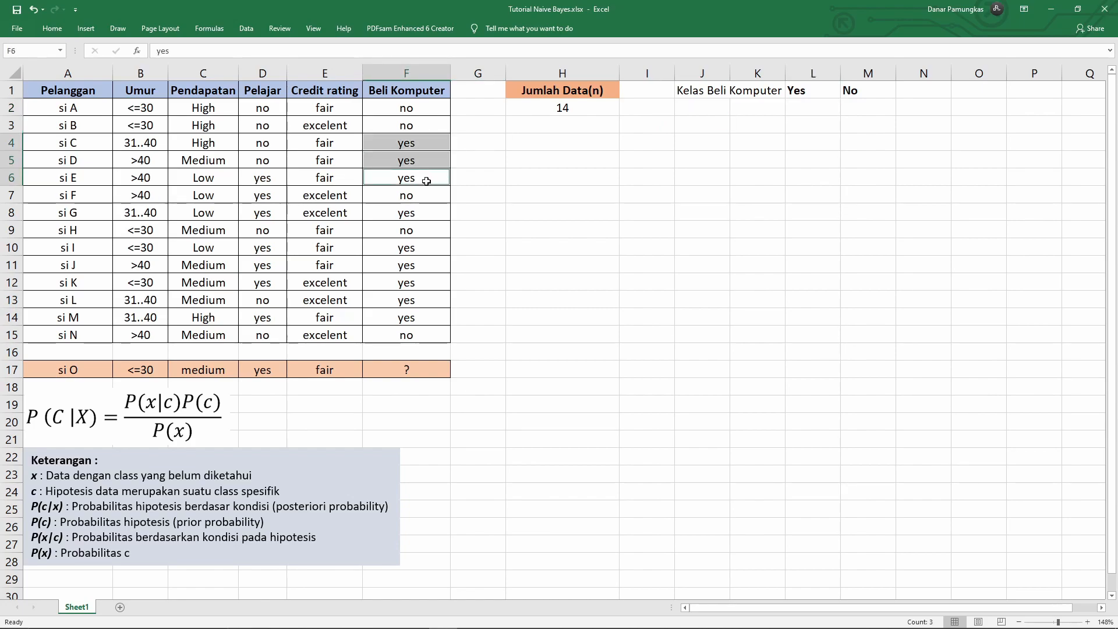
pyautogui.keyDown('ctrl'); pyautogui.click(424, 198); pyautogui.keyUp('ctrl')
pyautogui.keyDown('ctrl'); pyautogui.click(428, 213); pyautogui.keyUp('ctrl')
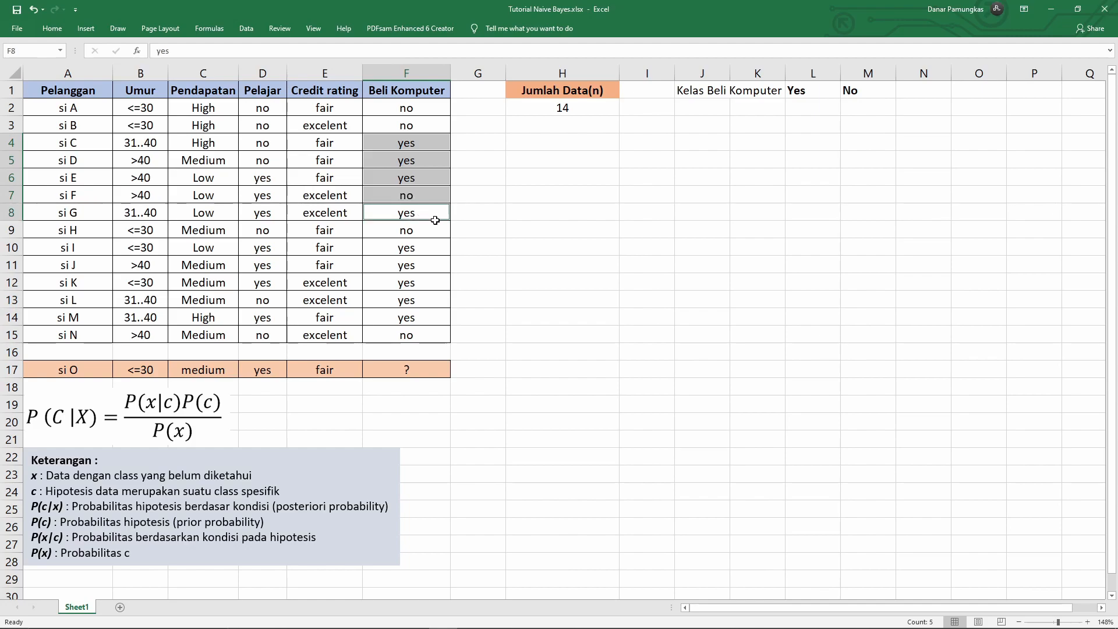
pyautogui.keyDown('ctrl'); pyautogui.click(429, 249); pyautogui.keyUp('ctrl')
pyautogui.keyDown('ctrl'); pyautogui.click(421, 265); pyautogui.keyUp('ctrl')
pyautogui.keyDown('ctrl'); pyautogui.click(422, 283); pyautogui.keyUp('ctrl')
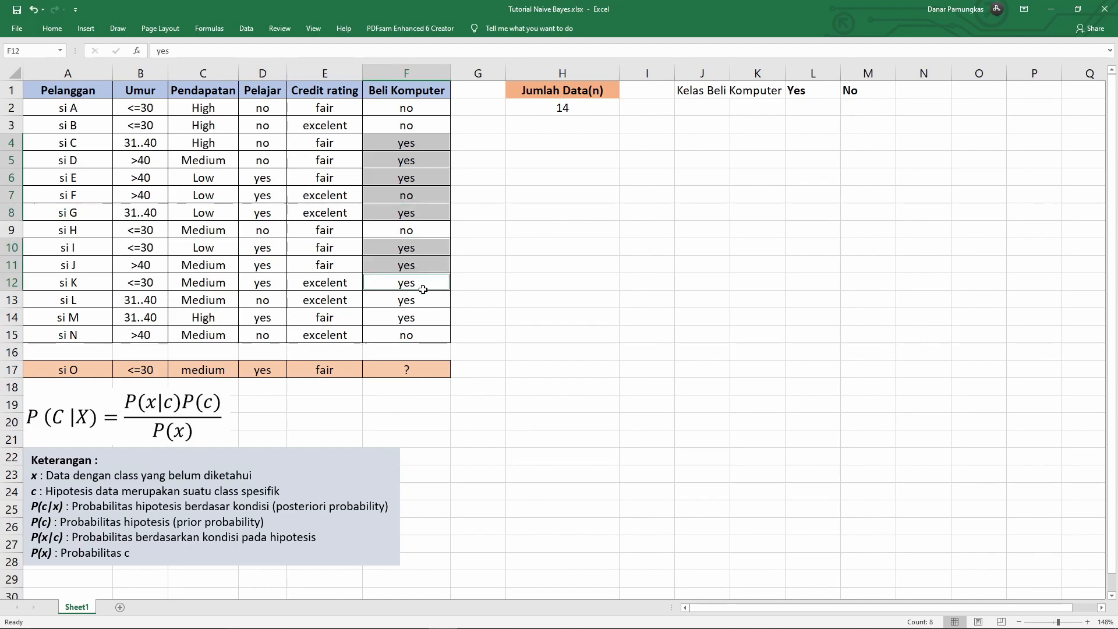
pyautogui.keyDown('ctrl'); pyautogui.click(423, 301); pyautogui.keyUp('ctrl')
pyautogui.keyDown('ctrl'); pyautogui.click(423, 320); pyautogui.keyUp('ctrl')
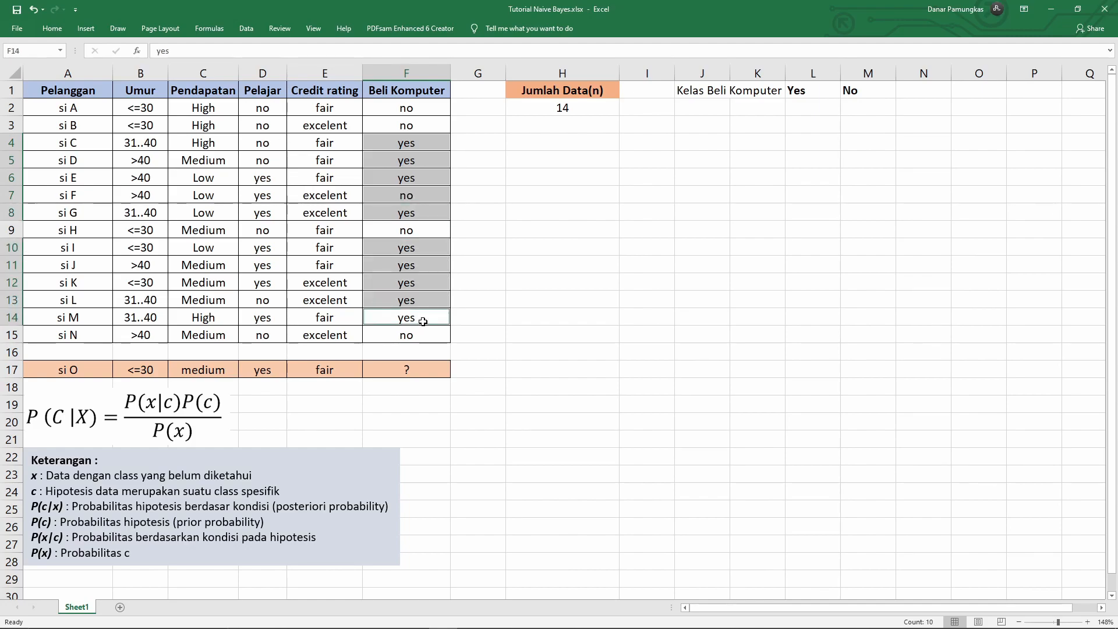
pyautogui.keyDown('ctrl'); pyautogui.click(416, 196); pyautogui.keyUp('ctrl')
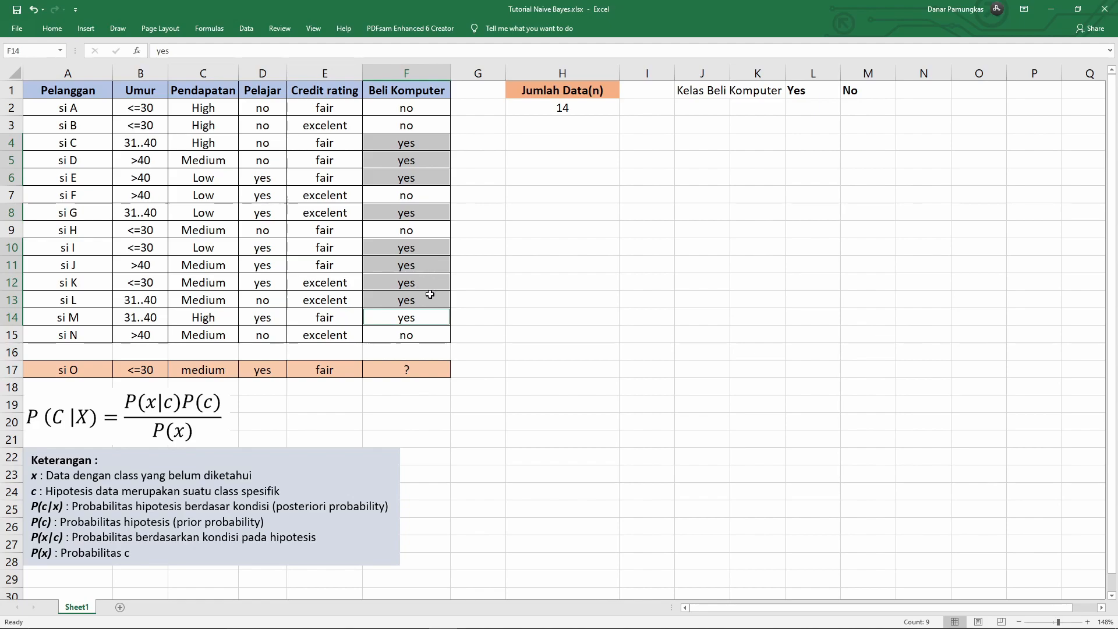
pyautogui.click(811, 107)
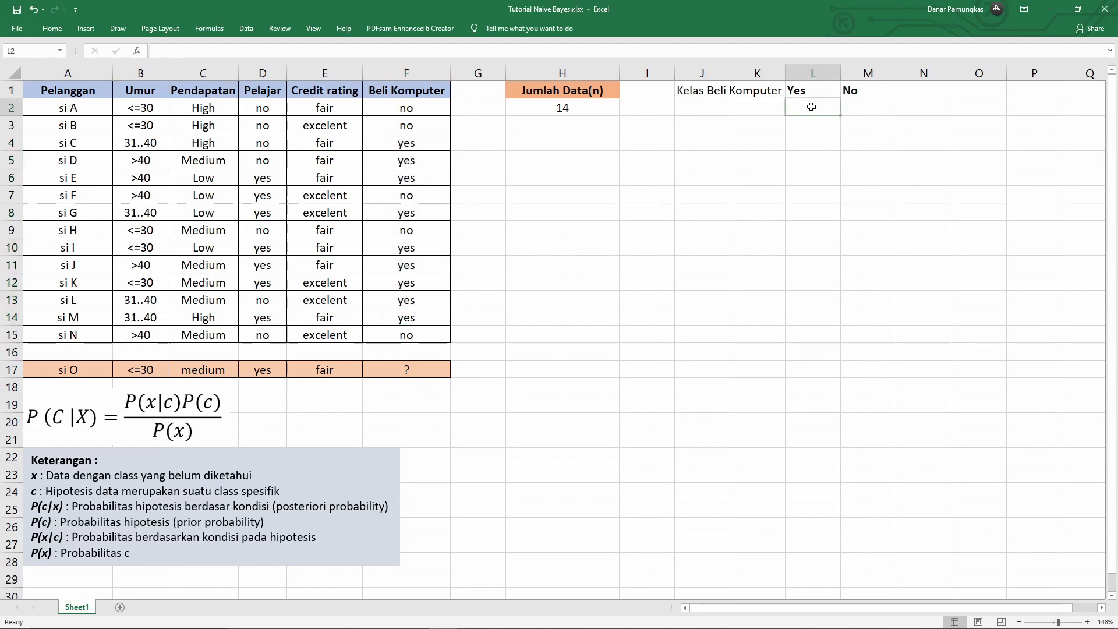
pyautogui.write('9')
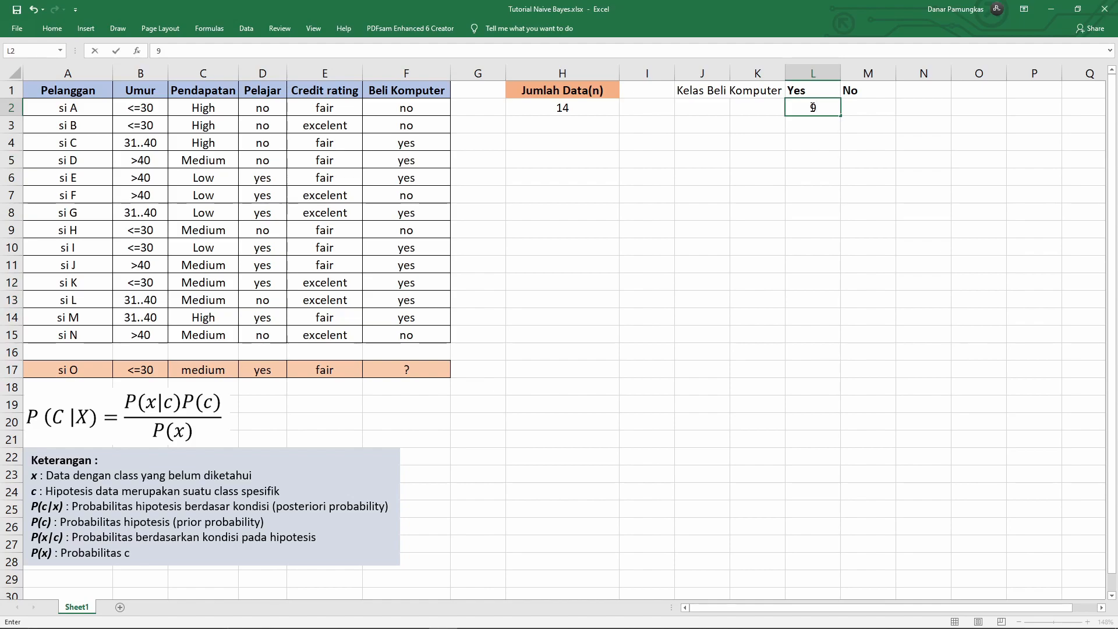
pyautogui.press('Tab')
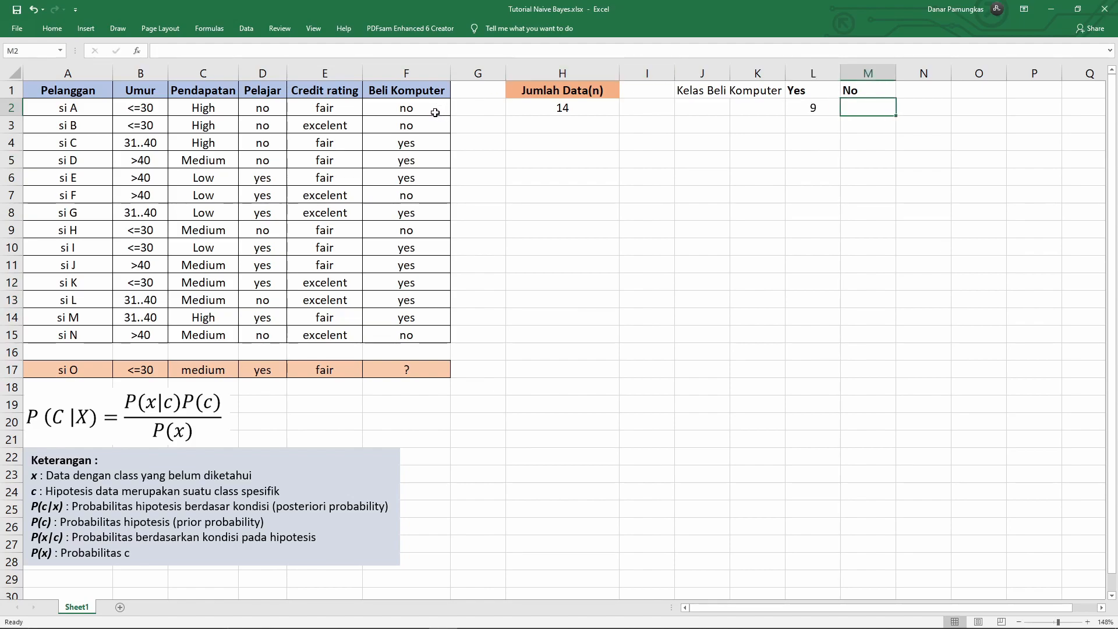
# Count the "no" entries in the Beli Komputer column and enter 5 under the No heading in M2
pyautogui.click(431, 110)
pyautogui.keyDown('ctrl'); pyautogui.click(427, 127); pyautogui.keyUp('ctrl')
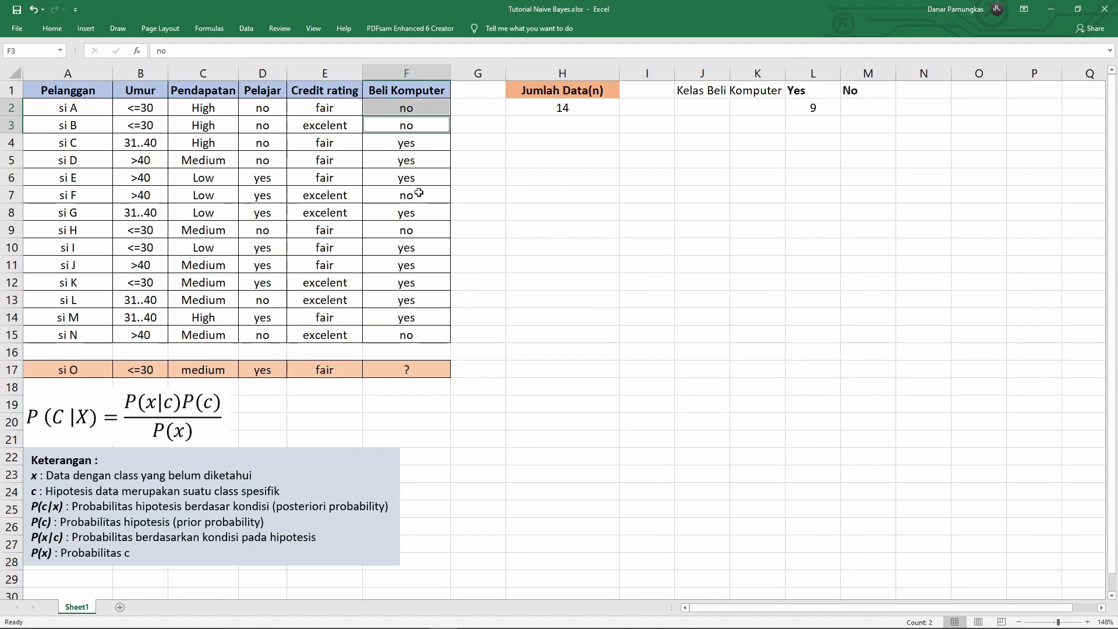
pyautogui.keyDown('ctrl'); pyautogui.click(422, 192); pyautogui.keyUp('ctrl')
pyautogui.keyDown('ctrl'); pyautogui.click(423, 228); pyautogui.keyUp('ctrl')
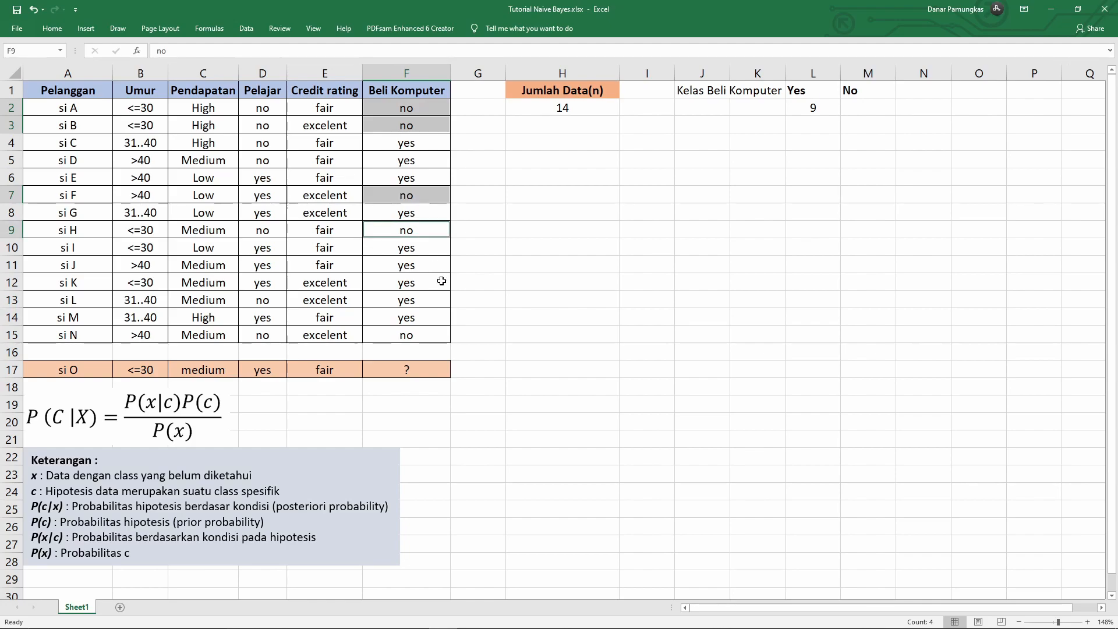
pyautogui.keyDown('ctrl'); pyautogui.click(428, 338); pyautogui.keyUp('ctrl')
pyautogui.keyDown('ctrl'); pyautogui.click(862, 107); pyautogui.keyUp('ctrl')
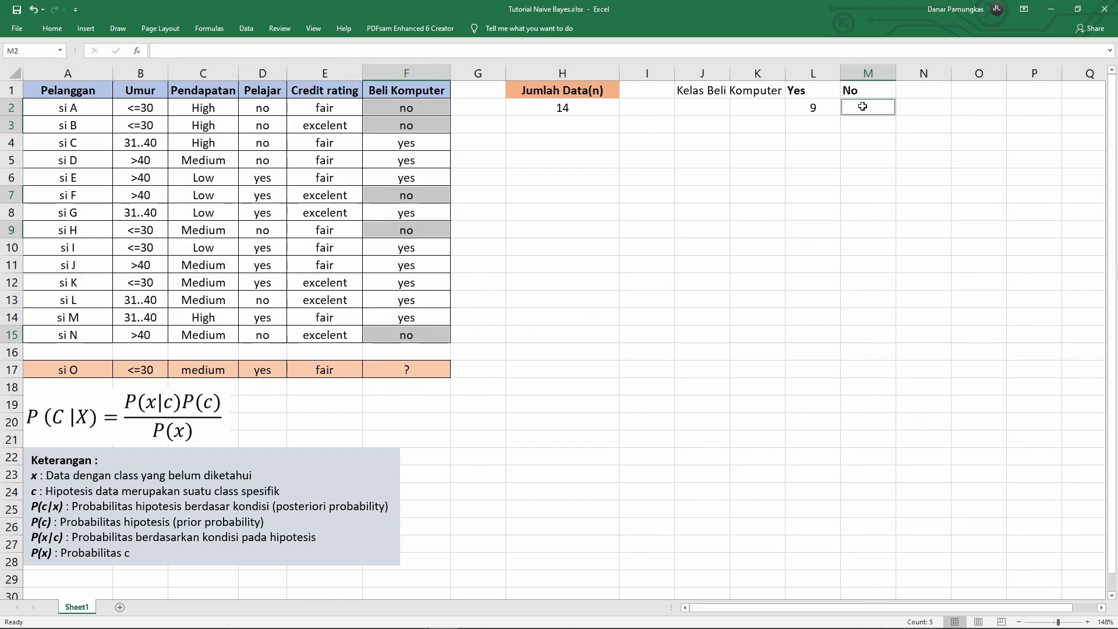
pyautogui.write('5')
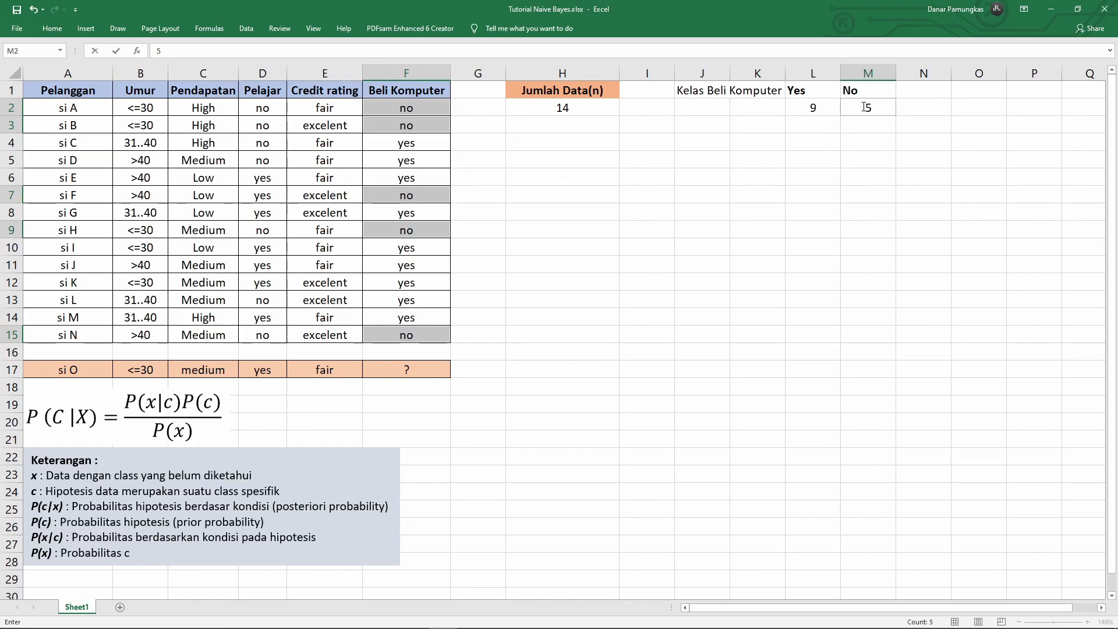
pyautogui.press('Return')
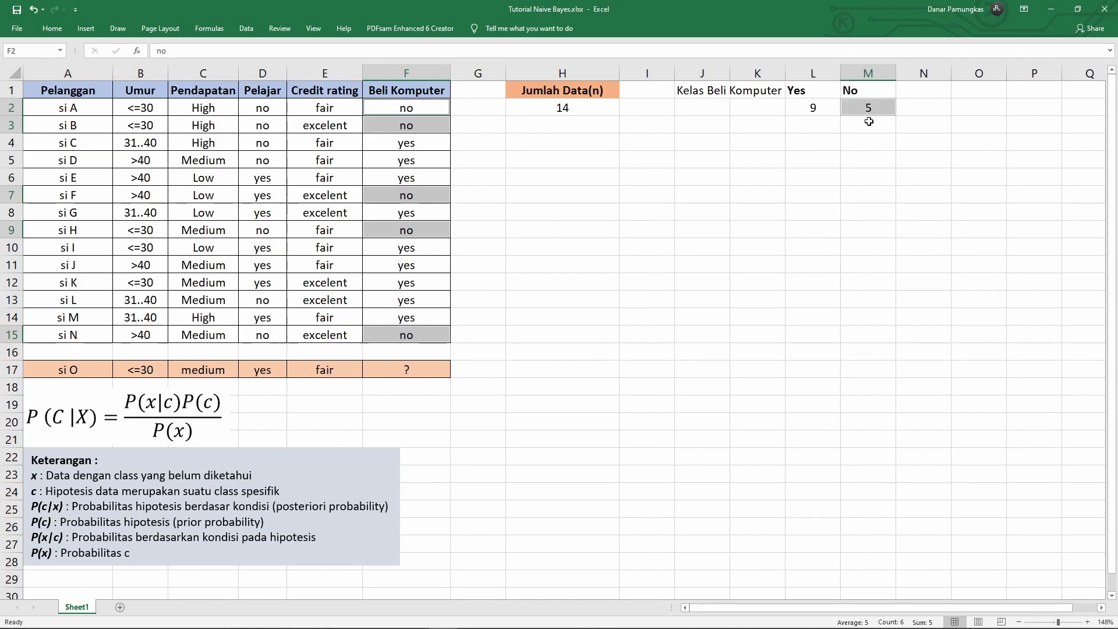
pyautogui.click(869, 121)
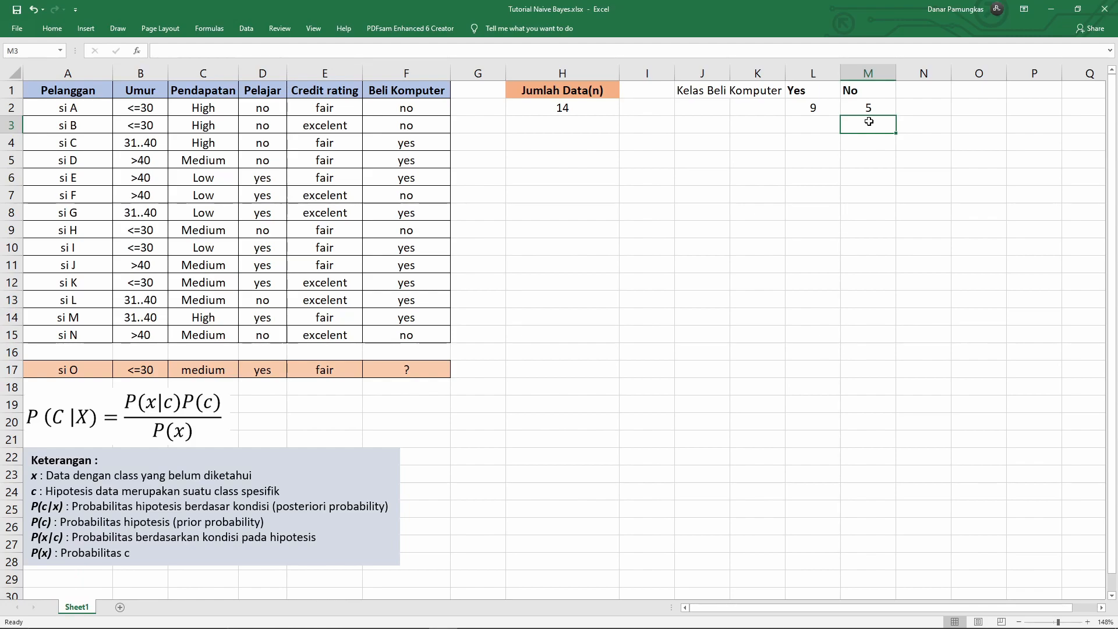
# Review the Yes and No class counts against the Beli Komputer column in F1:F15
pyautogui.click(724, 90)
pyautogui.moveTo(724, 91); pyautogui.dragTo(815, 108)
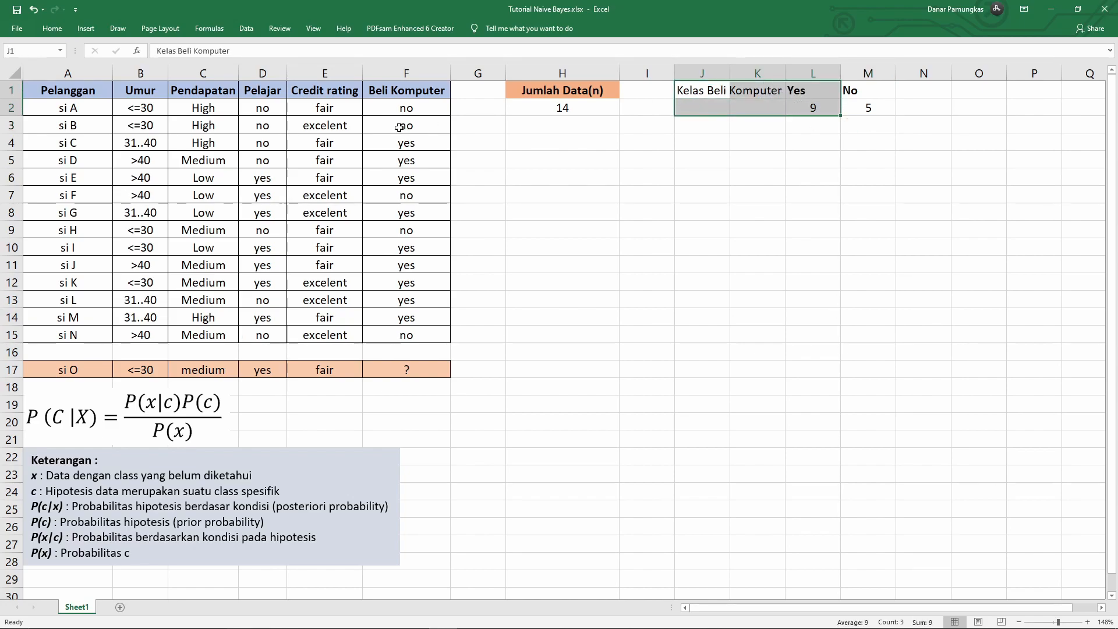
pyautogui.moveTo(437, 90); pyautogui.dragTo(424, 327)
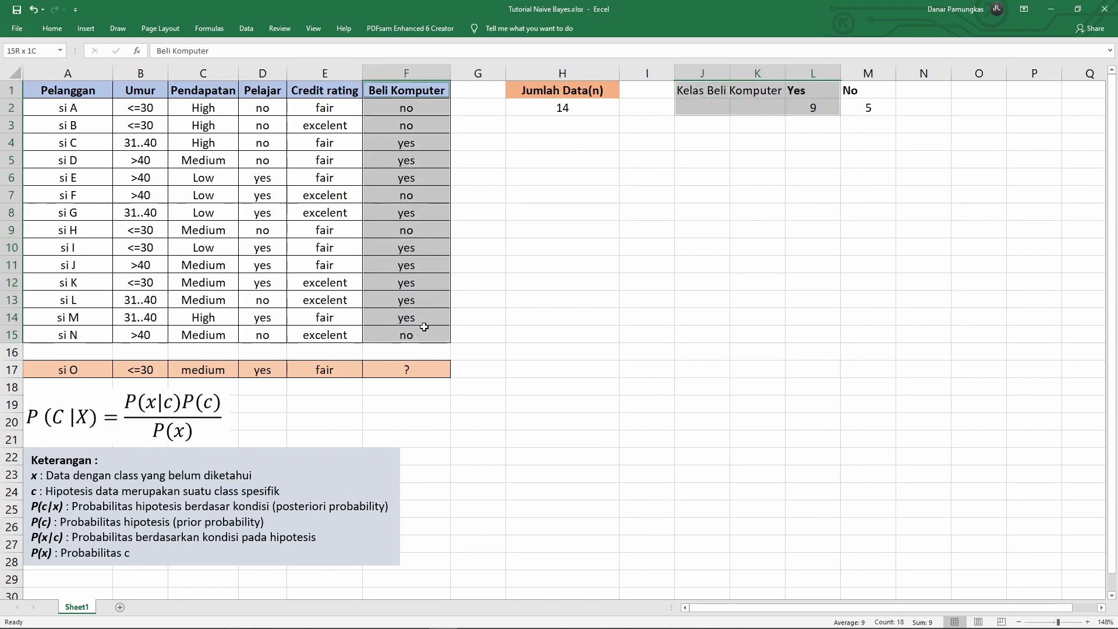
pyautogui.click(790, 191)
pyautogui.moveTo(712, 86); pyautogui.dragTo(757, 92)
pyautogui.keyDown('ctrl'); pyautogui.moveTo(853, 93); pyautogui.dragTo(863, 103); pyautogui.keyUp('ctrl')
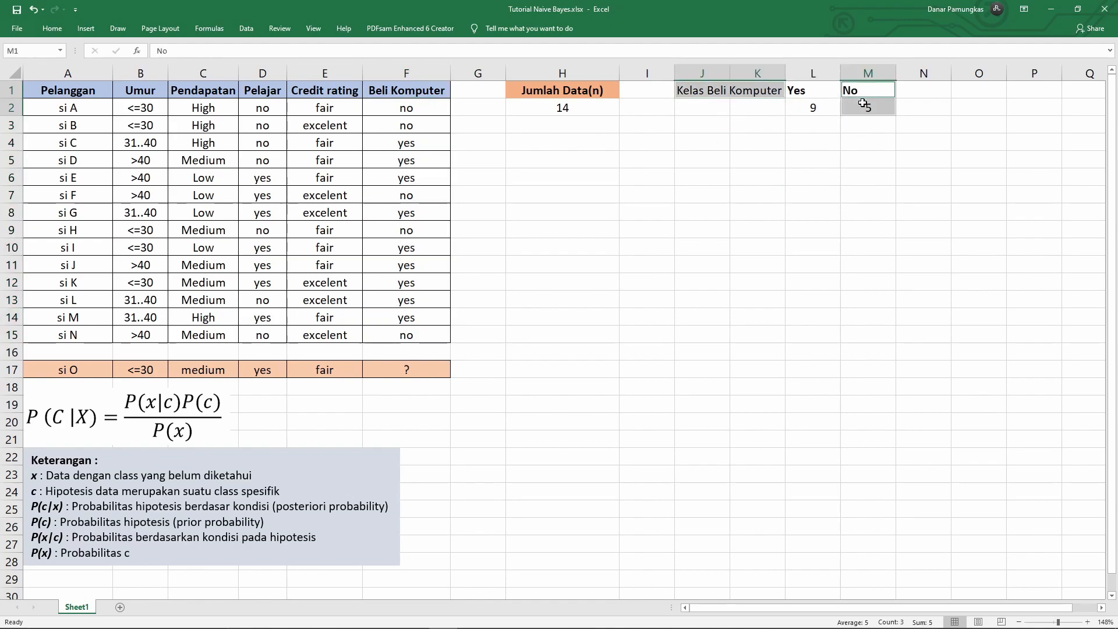
pyautogui.keyDown('ctrl'); pyautogui.moveTo(429, 93); pyautogui.dragTo(431, 331); pyautogui.keyUp('ctrl')
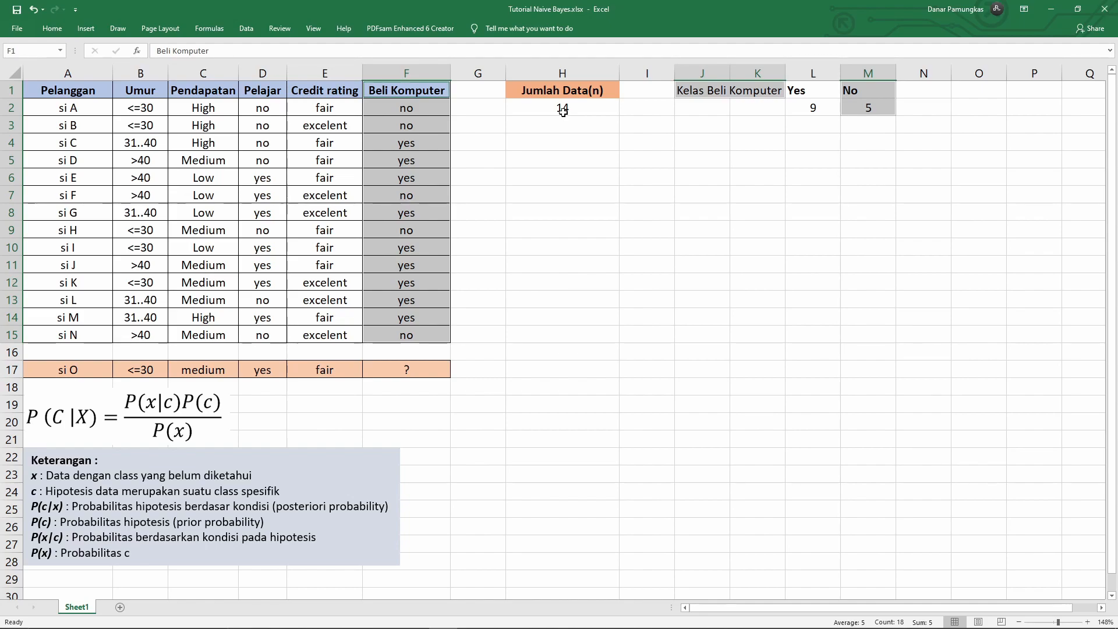
# Enter the label "P(Ci)" in cell H4 for the prior probabilities
pyautogui.click(555, 137)
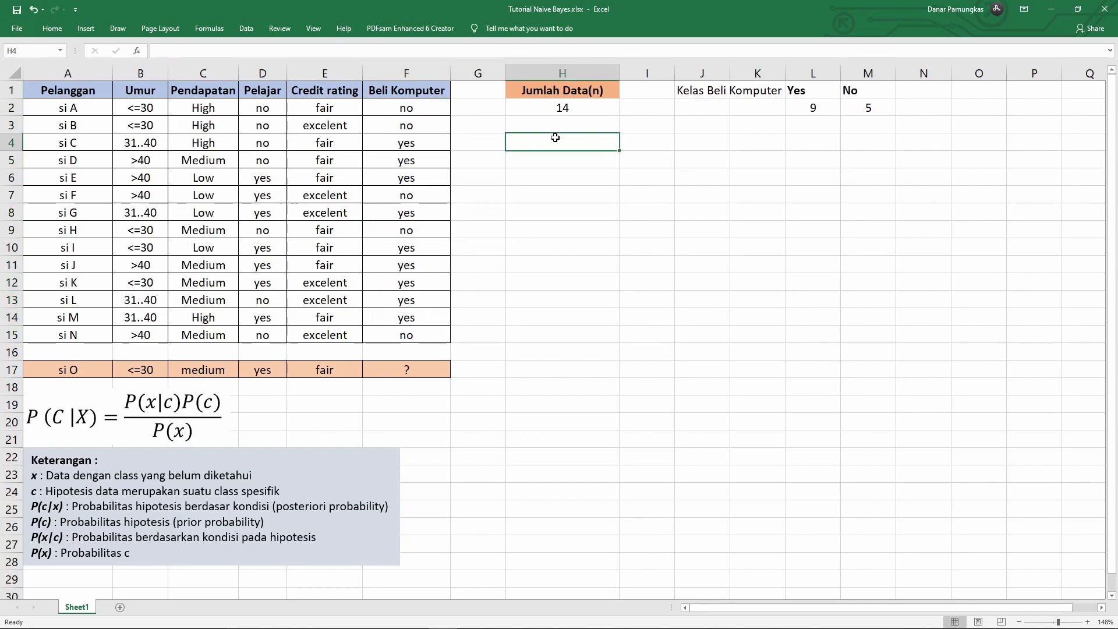
pyautogui.write('P(C')
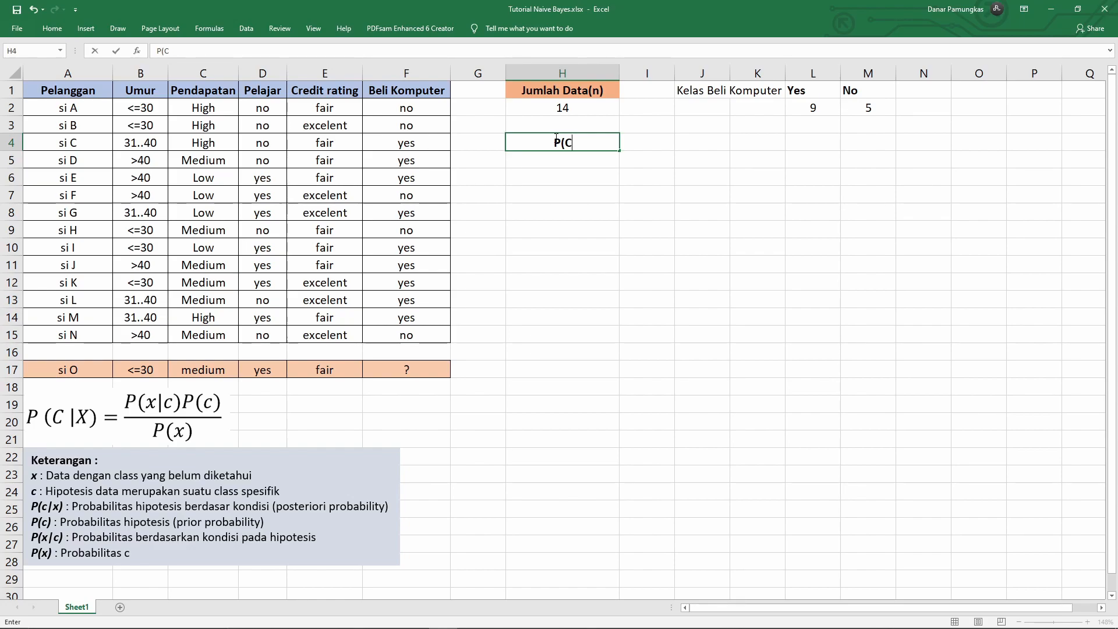
pyautogui.write('i')
pyautogui.write(')')
pyautogui.press('Tab')
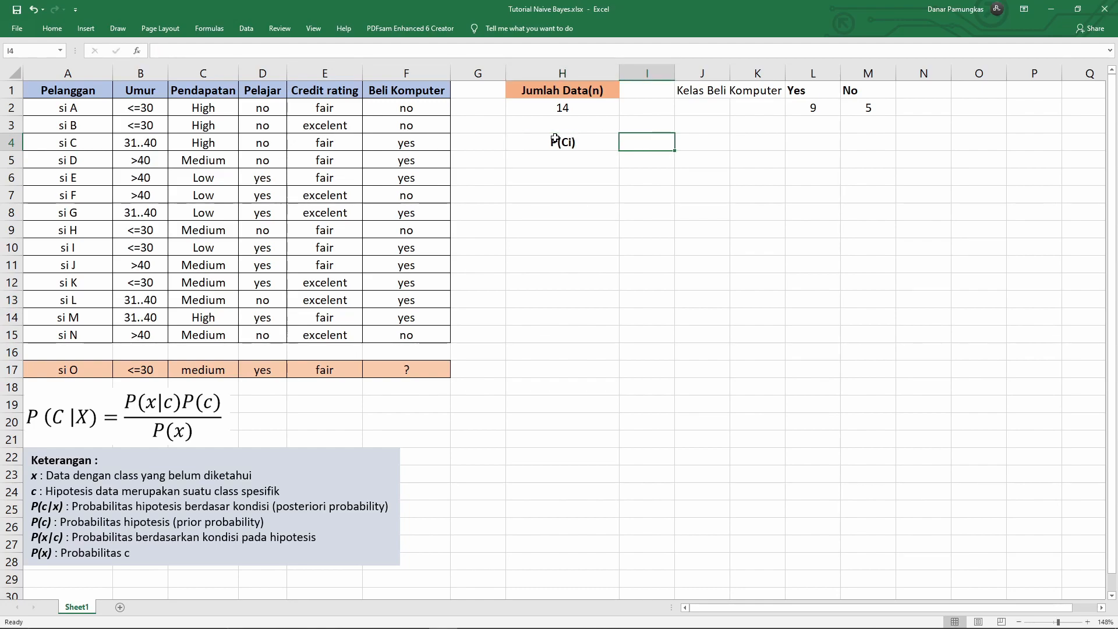
# Enter the prior probability label P(Beli Komputer "yes") in cell I4
pyautogui.write('P(Beli')
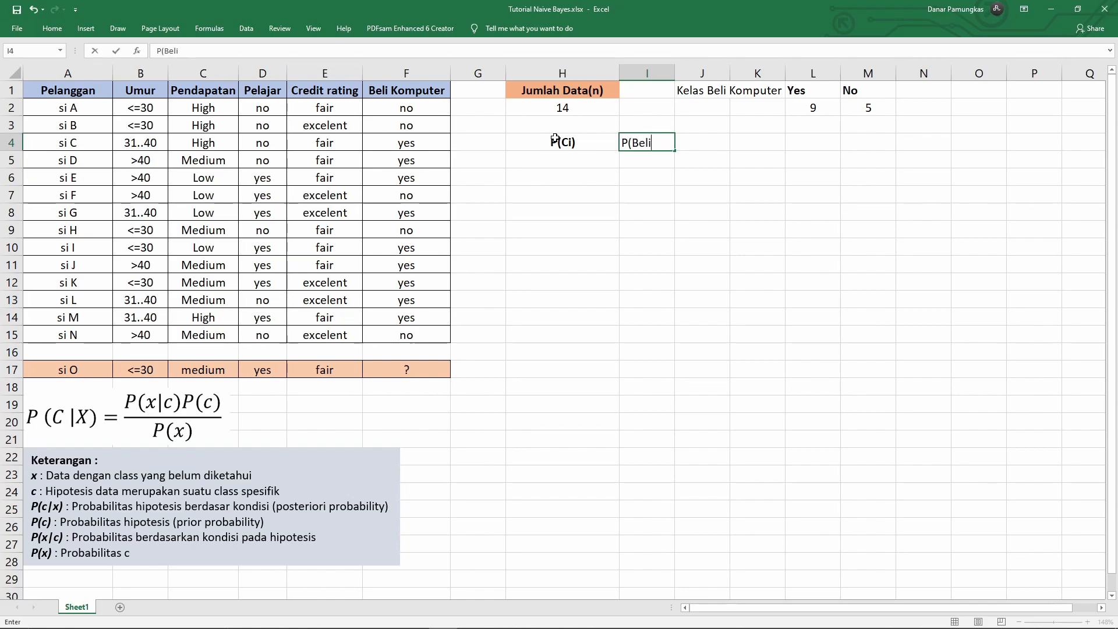
pyautogui.write(' Komputer ""')
pyautogui.press('F2')
pyautogui.press('Left')
pyautogui.write('yes"')
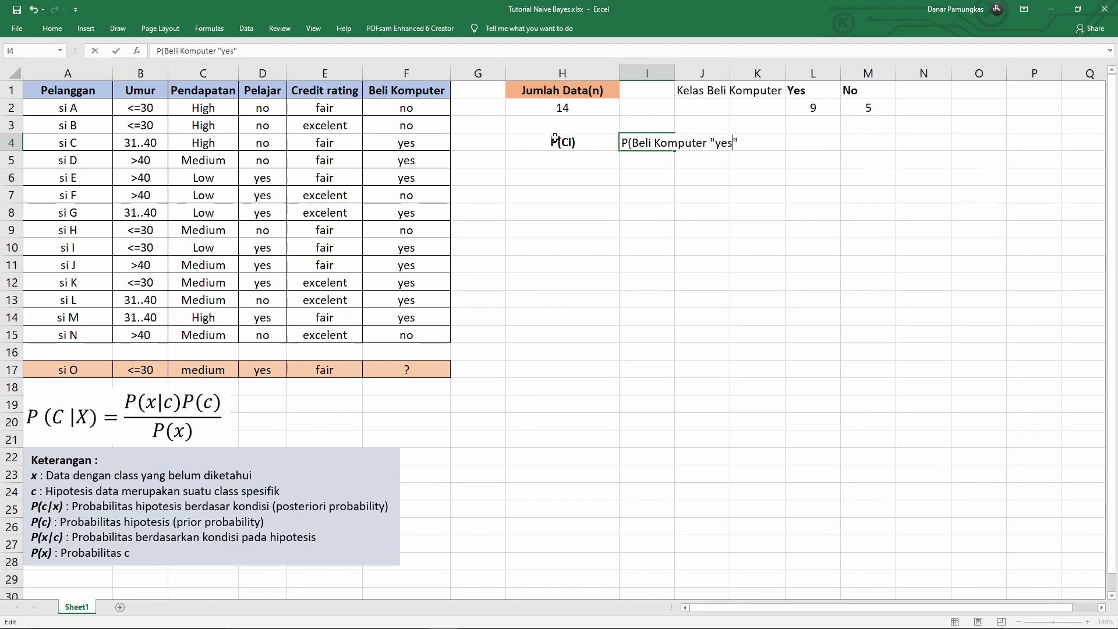
pyautogui.write(')')
pyautogui.press('Return')
pyautogui.press('Right')
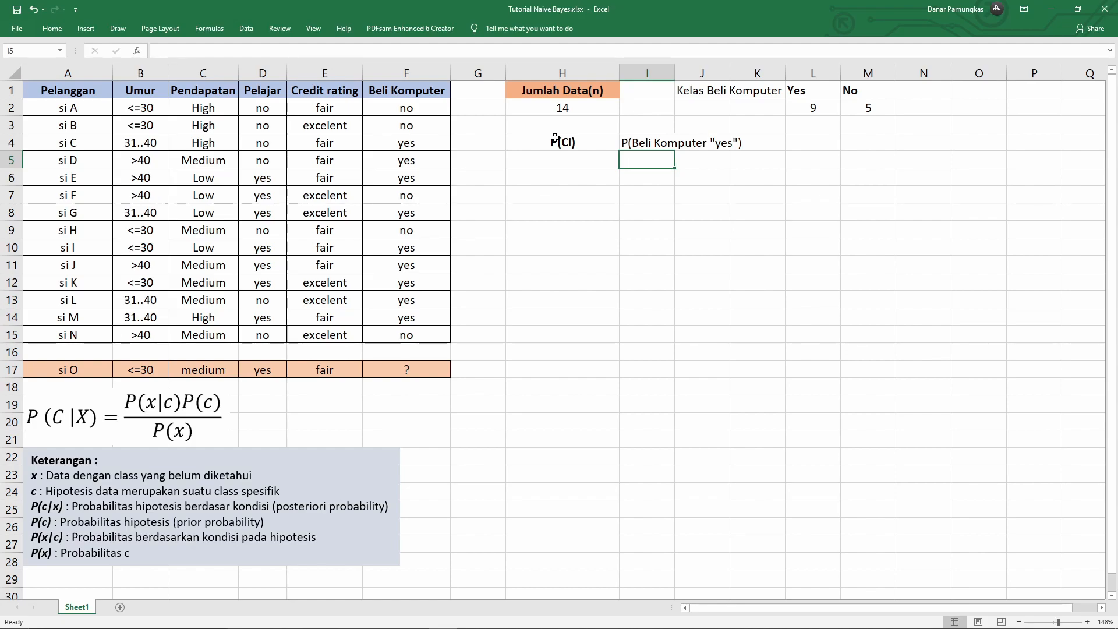
# Copy the I4 label into I5 and change it to P(Beli Komputer "no")
pyautogui.press('Up')
pyautogui.hotkey('ctrl', 'c')
pyautogui.hotkey('ctrl', 'v')
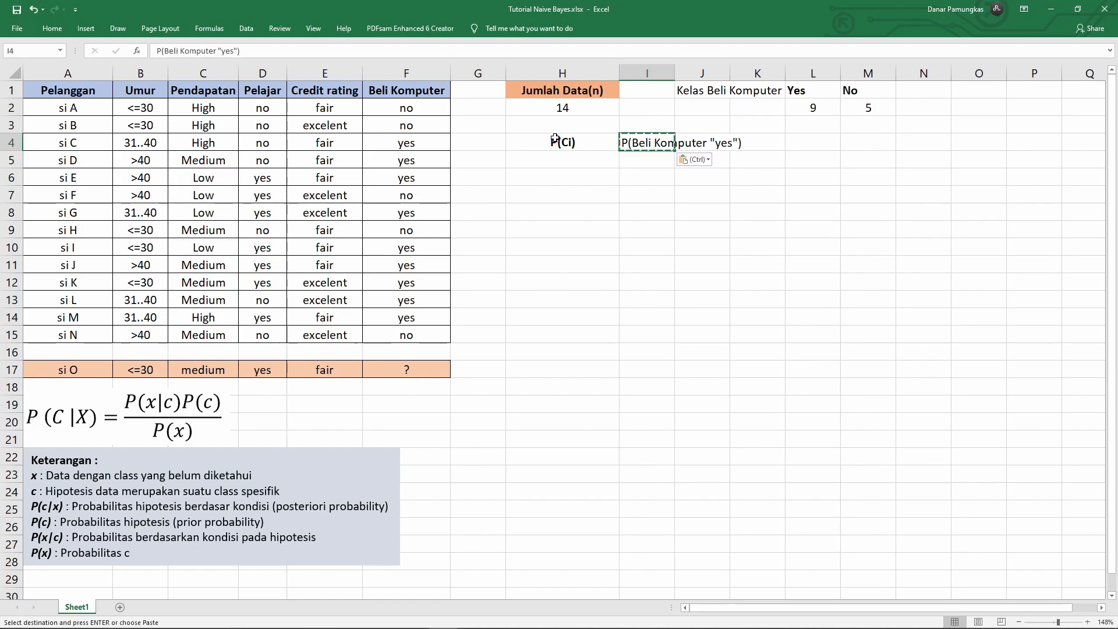
pyautogui.press('Down')
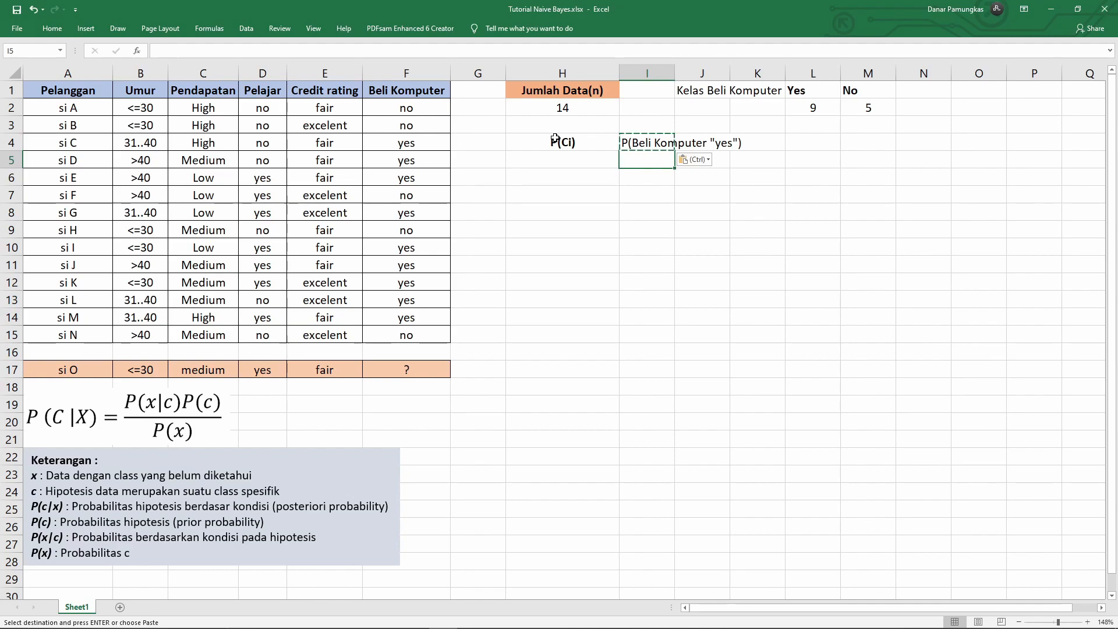
pyautogui.hotkey('ctrl', 'v')
pyautogui.press('F2')
pyautogui.press('Left')
pyautogui.press('Left')
pyautogui.press('BackSpace')
pyautogui.press('BackSpace')
pyautogui.press('BackSpace')
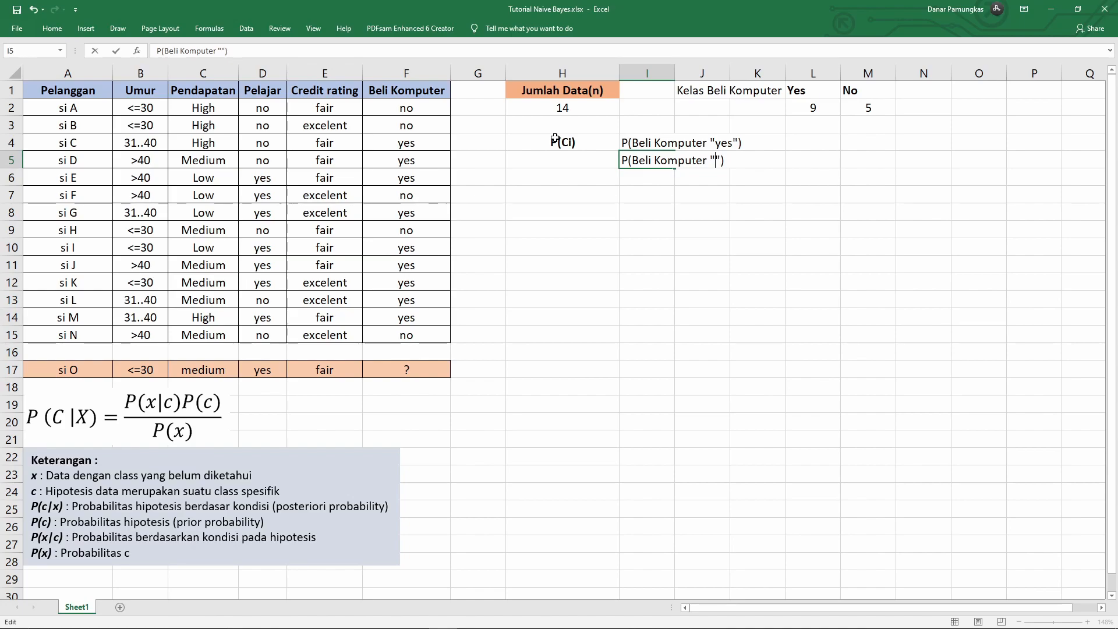
pyautogui.write('no')
pyautogui.press('End')
pyautogui.press('Tab')
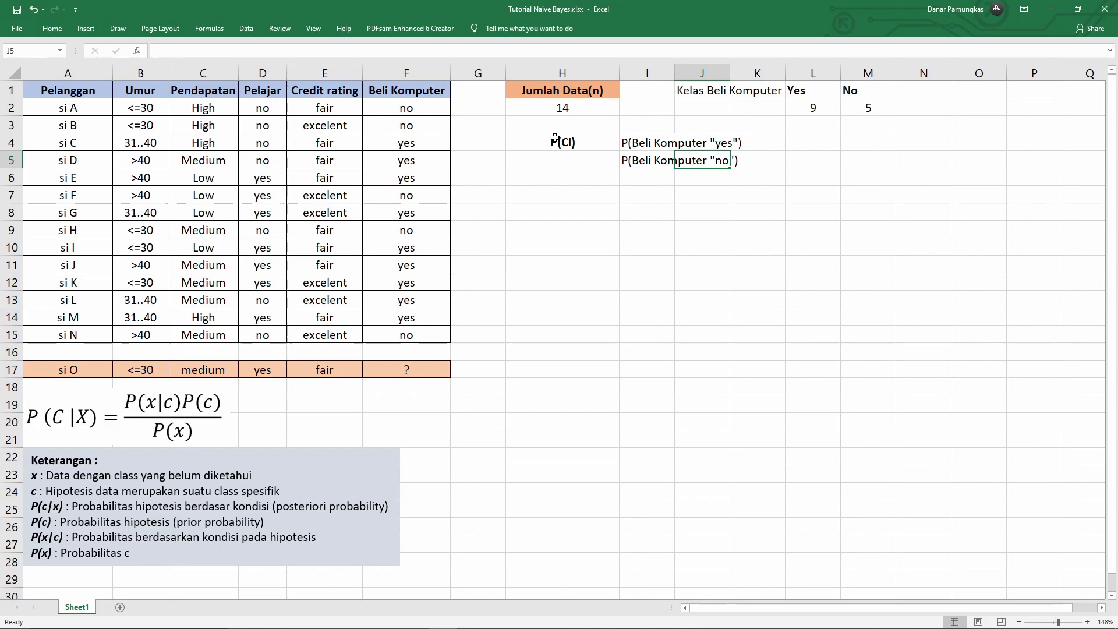
# Calculate the prior probability for class "yes" in cell N4 with the formula =L2/H2
pyautogui.click(755, 147)
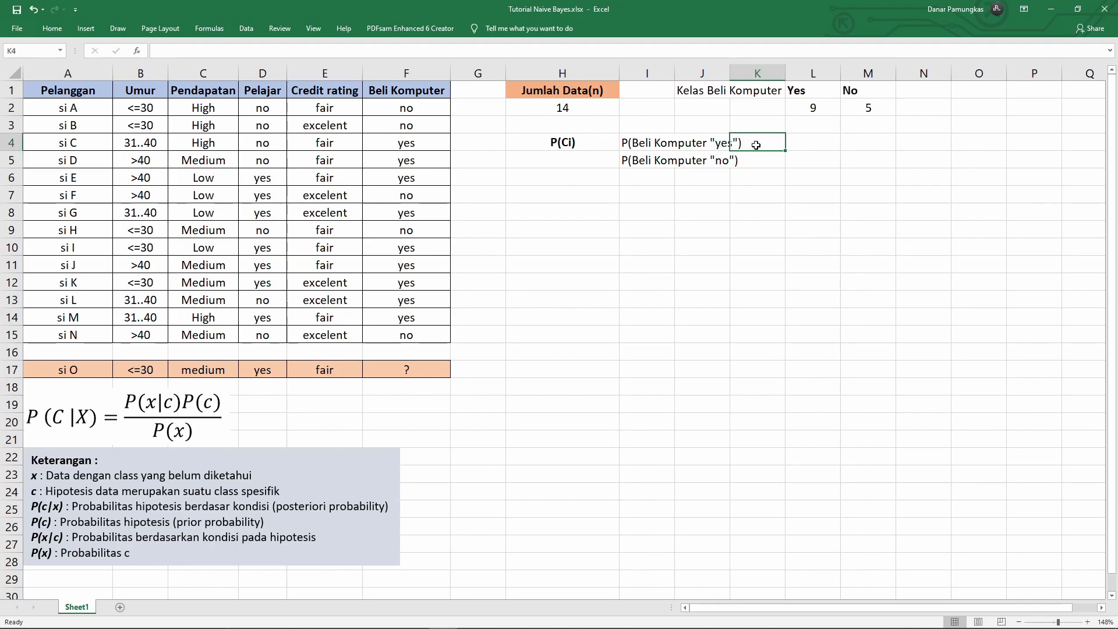
pyautogui.click(803, 144)
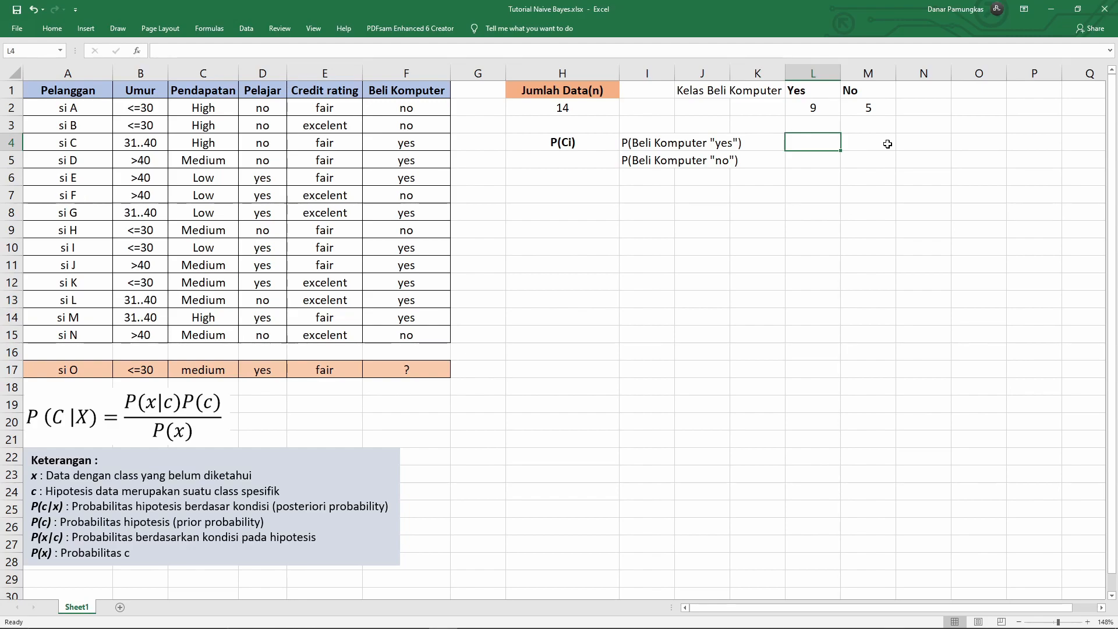
pyautogui.press('Right')
pyautogui.press('Right')
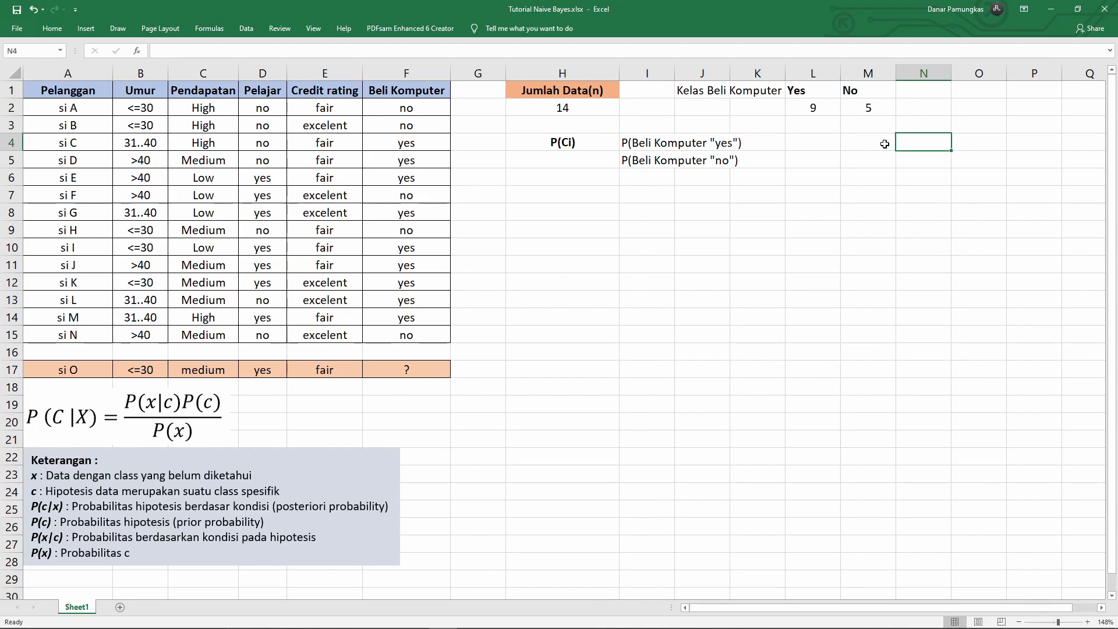
pyautogui.write('=')
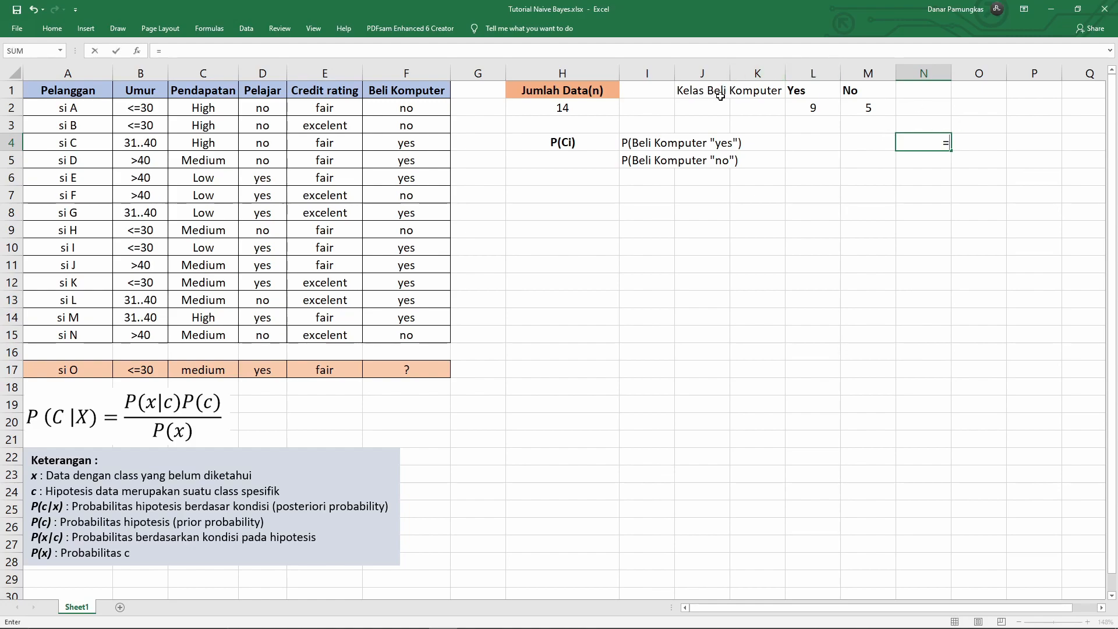
pyautogui.click(802, 108)
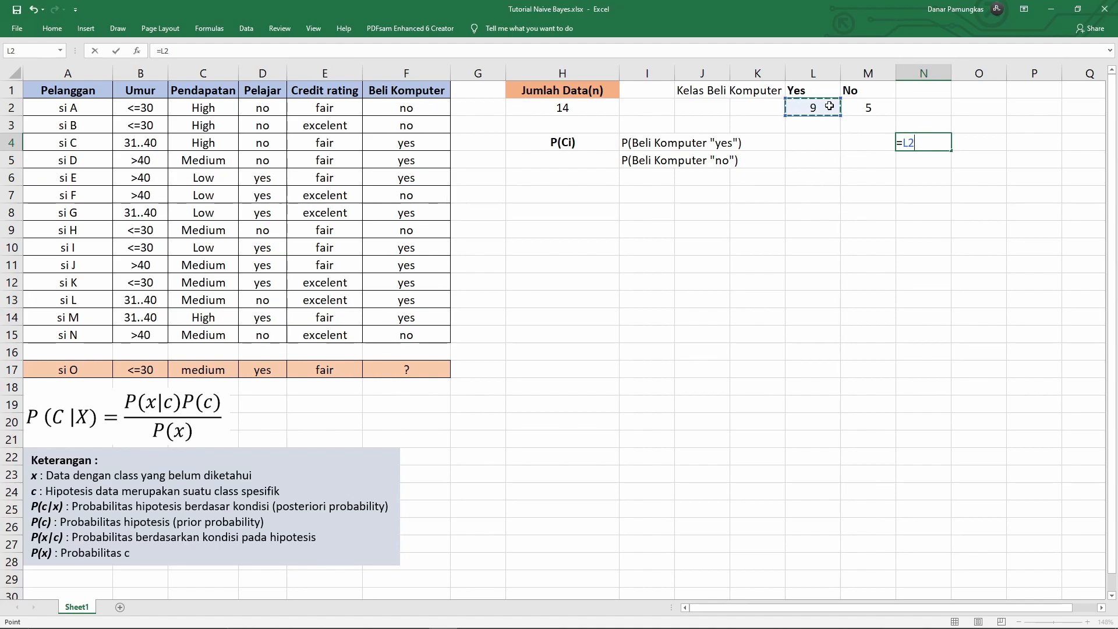
pyautogui.write('/')
pyautogui.click(573, 108)
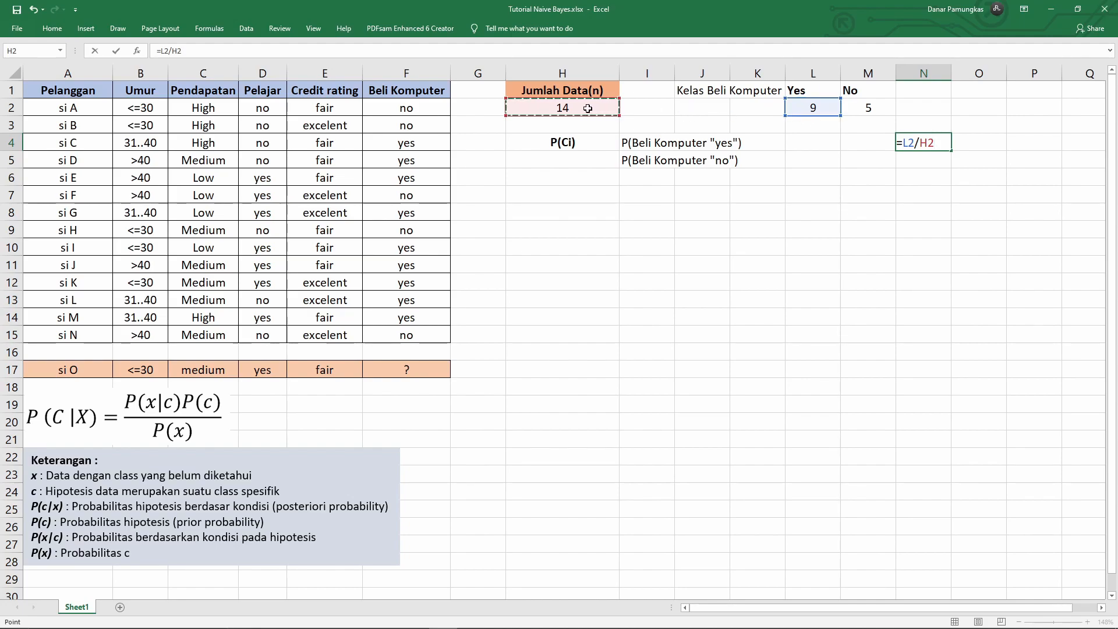
pyautogui.press('Return')
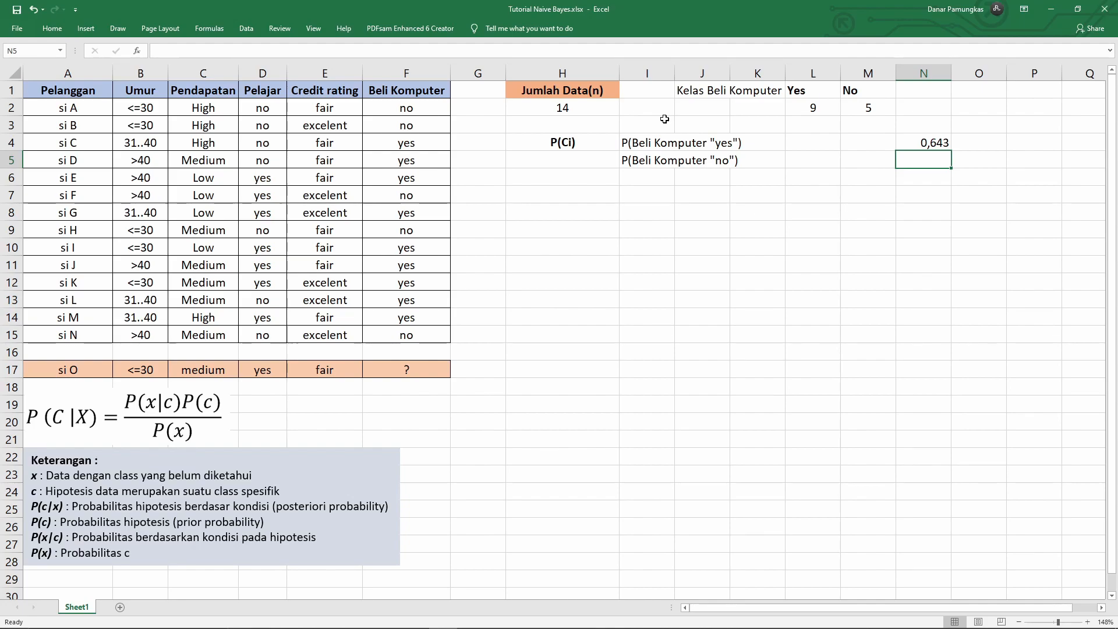
# Calculate the prior probability for class "no" in cell N5 with the formula =M2/H2
pyautogui.click(938, 142)
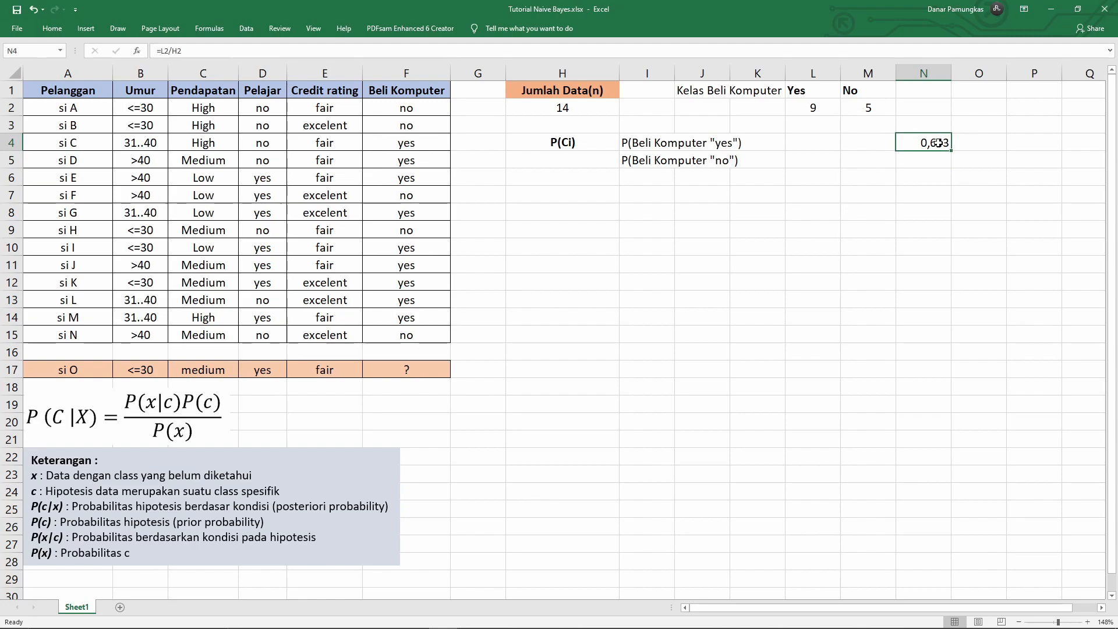
pyautogui.click(910, 159)
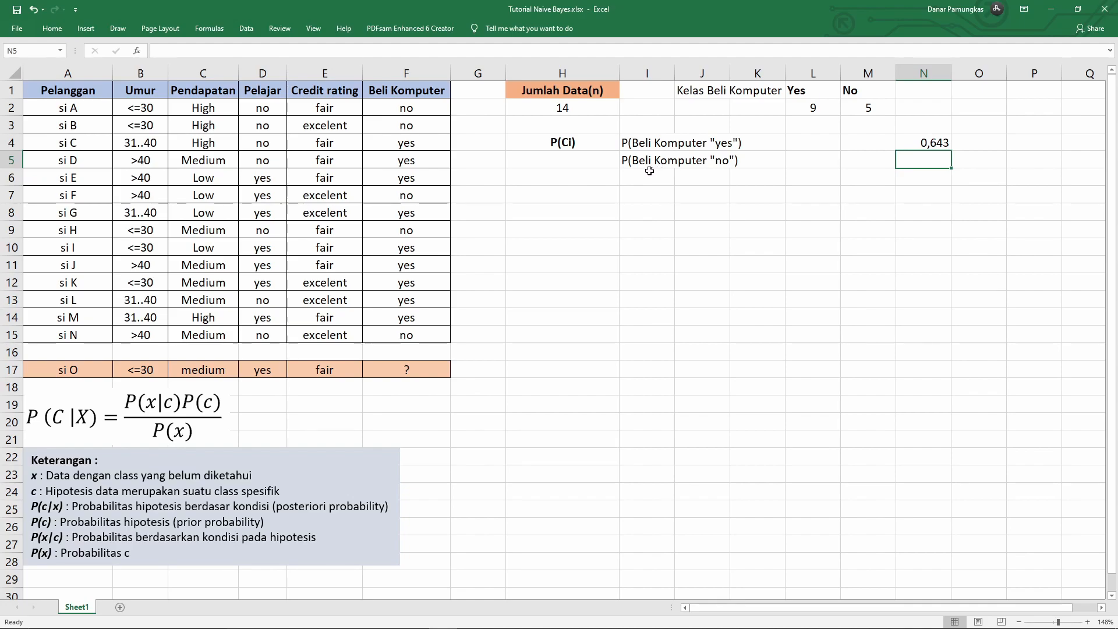
pyautogui.write('=')
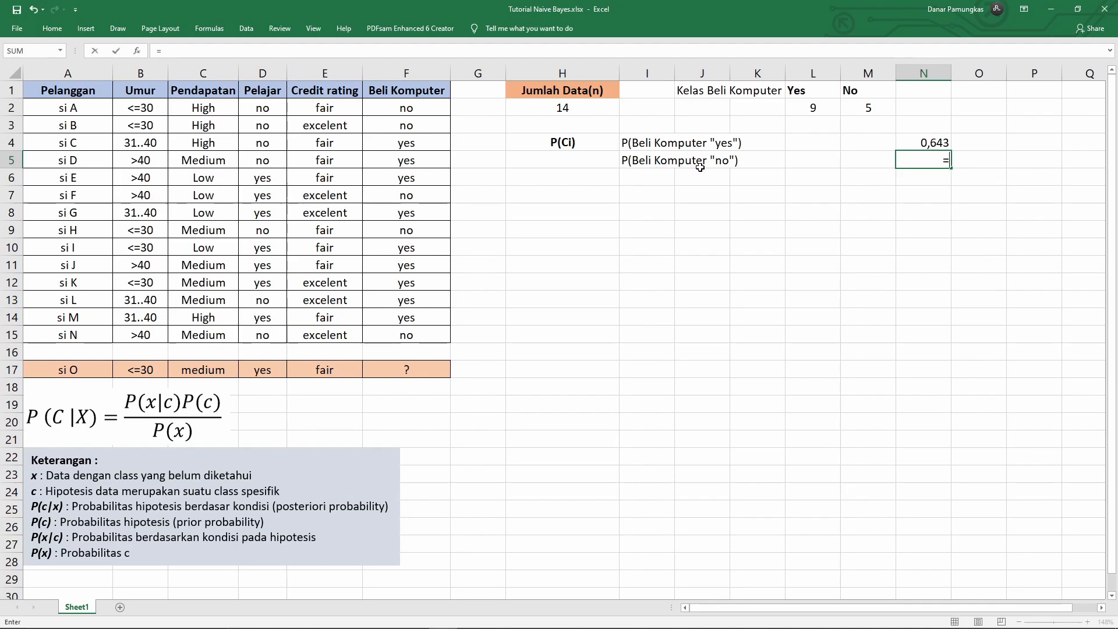
pyautogui.click(861, 108)
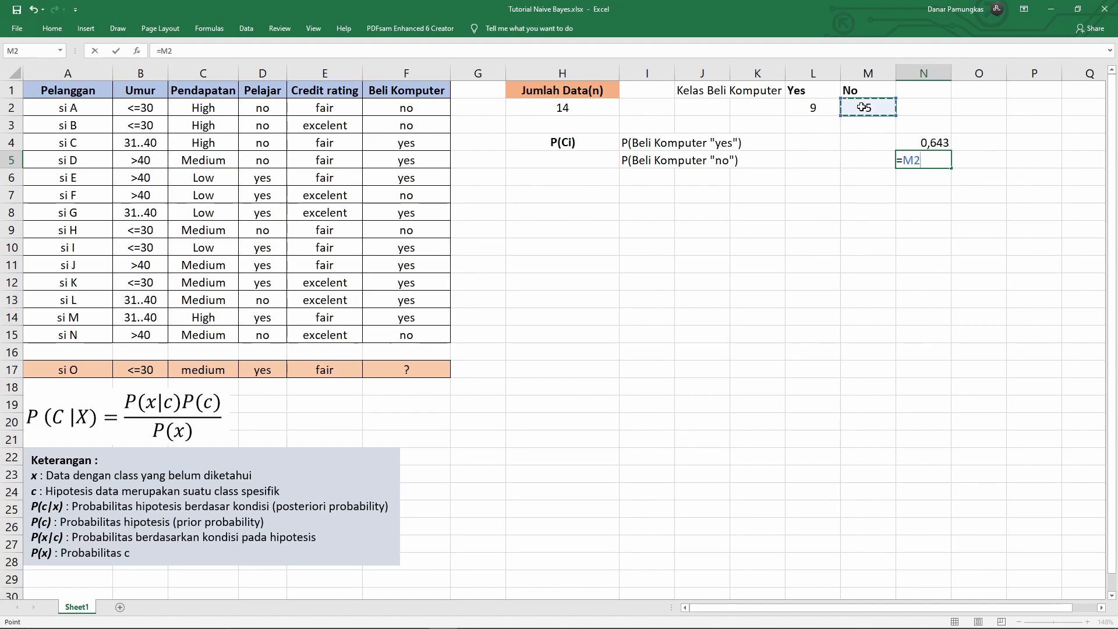
pyautogui.write('/')
pyautogui.click(586, 109)
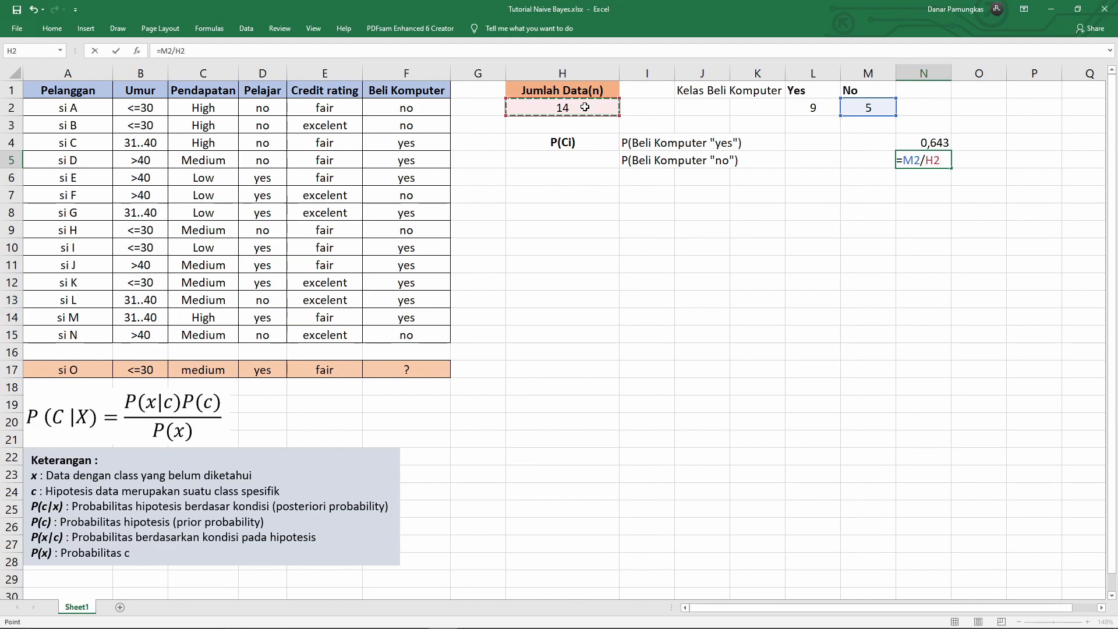
pyautogui.press('Return')
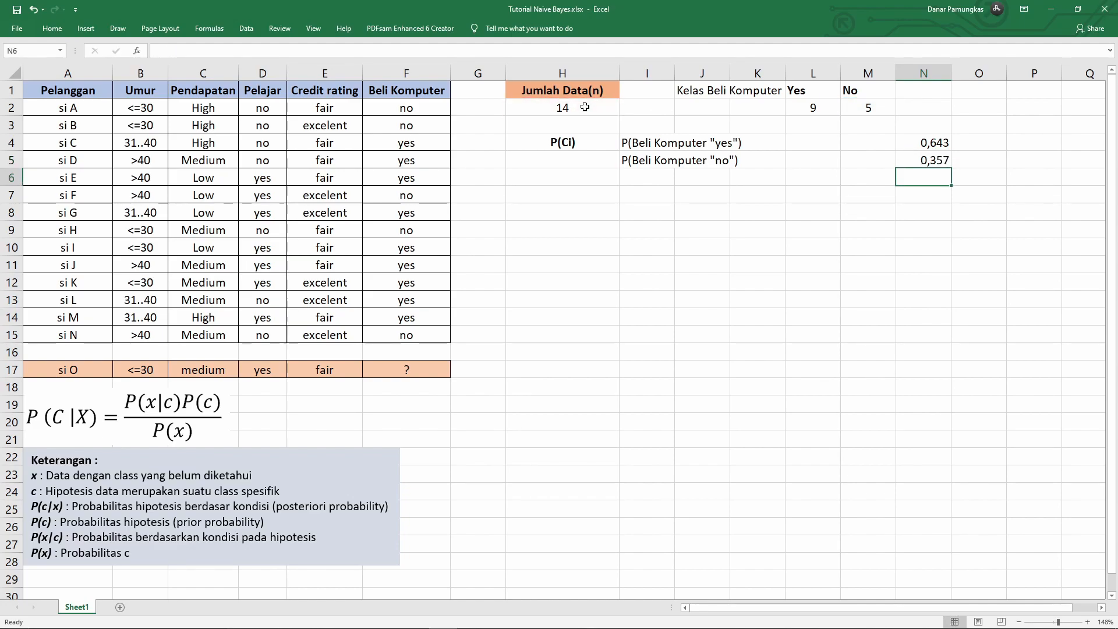
# Enter the label "P(X|Ci)" in cell H7 for the conditional probabilities
pyautogui.press('Down')
pyautogui.press('Left')
pyautogui.press('Left')
pyautogui.press('Left')
pyautogui.press('Left')
pyautogui.press('Left')
pyautogui.press('Left')
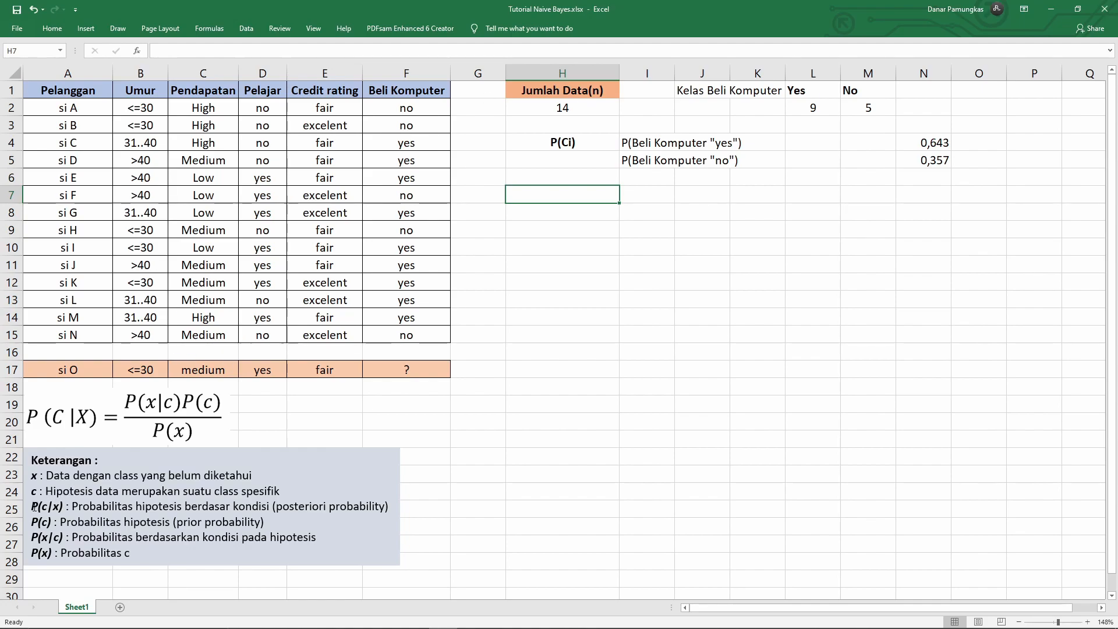
pyautogui.moveTo(54, 507); pyautogui.dragTo(271, 506)
pyautogui.click(477, 491)
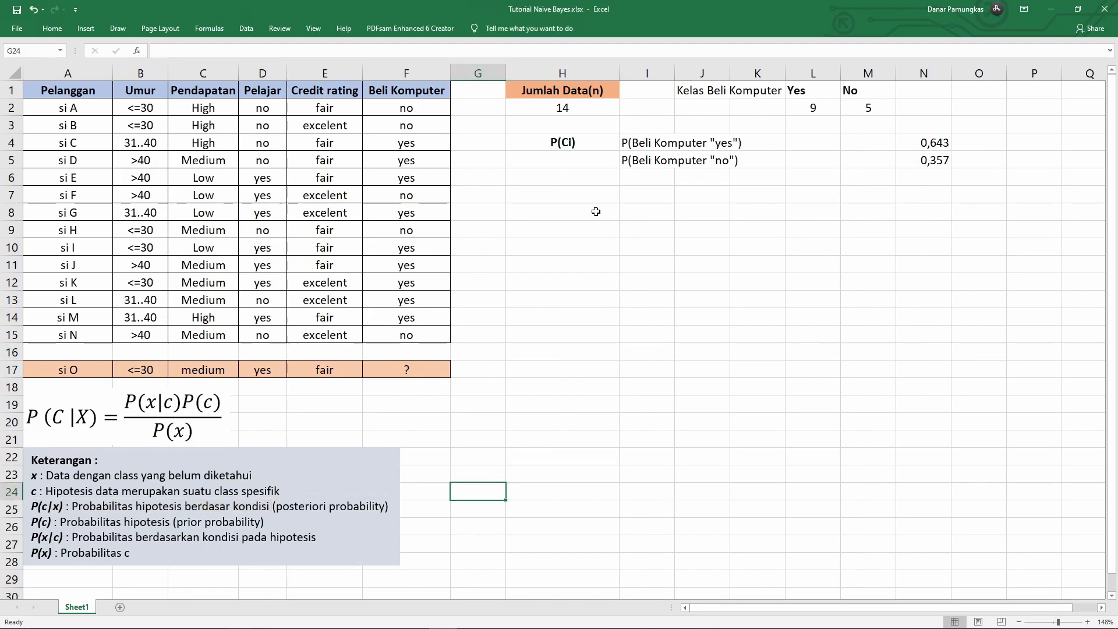
pyautogui.click(575, 199)
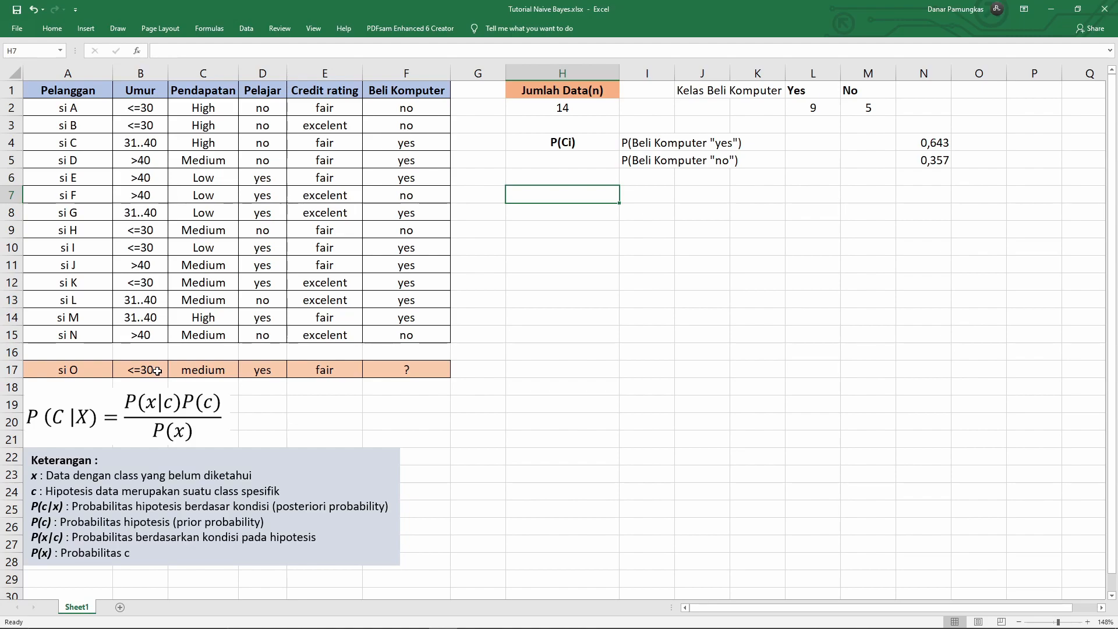
pyautogui.write('P(')
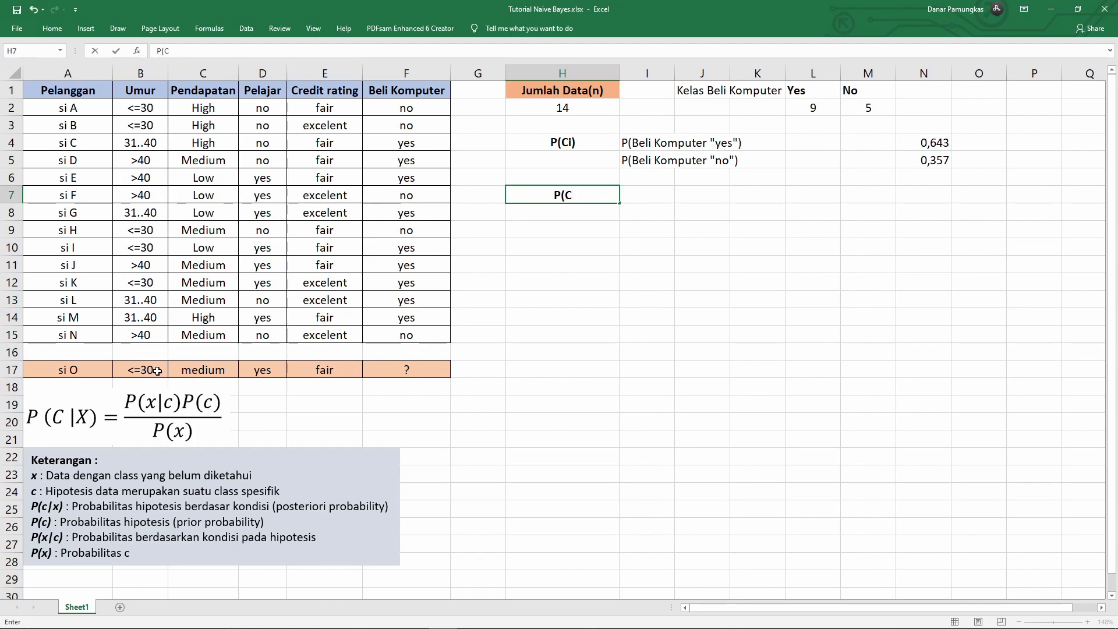
pyautogui.write('C')
pyautogui.press('BackSpace')
pyautogui.write('X')
pyautogui.write('|Ci)')
pyautogui.press('Tab')
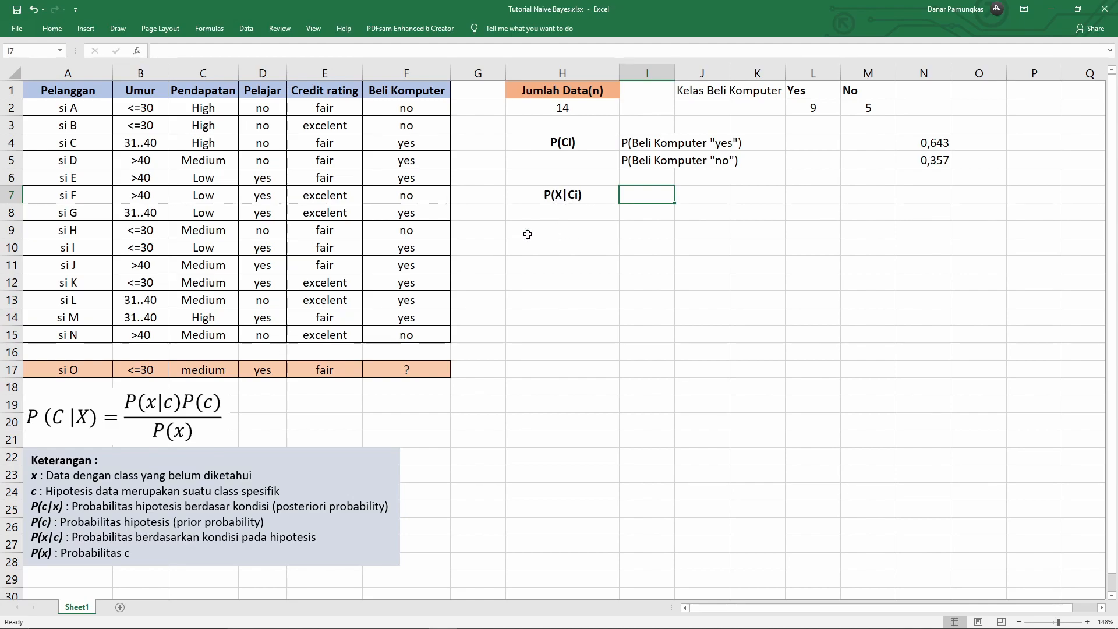
# Enter the conditional probability label P(umur "<=30" | Beli Komputer "yes") in cell I7, based on si O's age attribute
pyautogui.click(142, 372)
pyautogui.moveTo(142, 372); pyautogui.dragTo(324, 371)
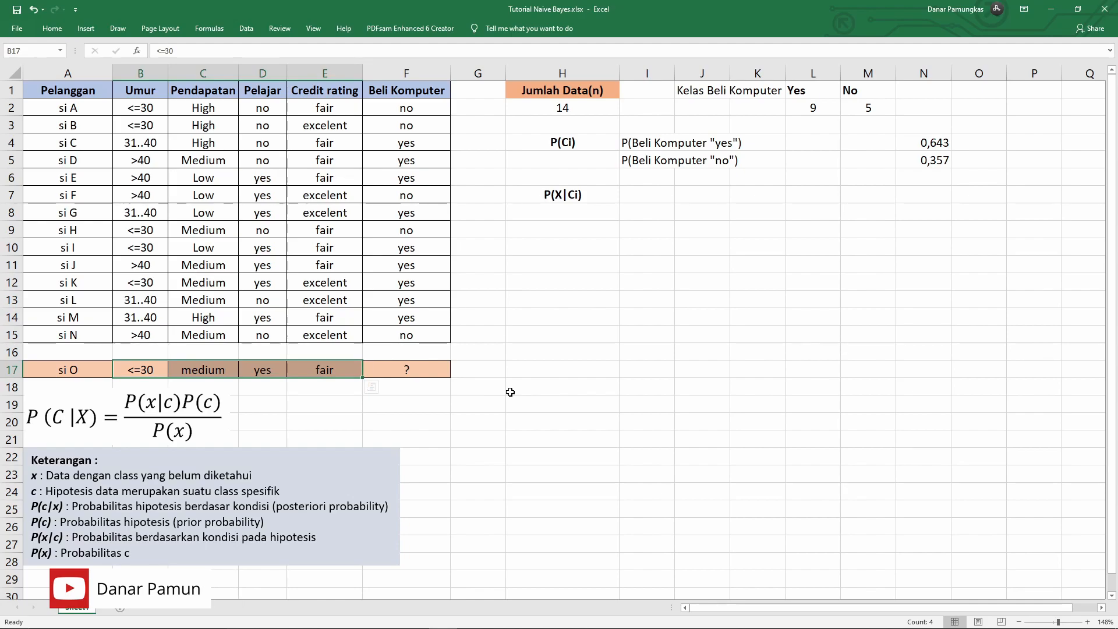
pyautogui.click(146, 95)
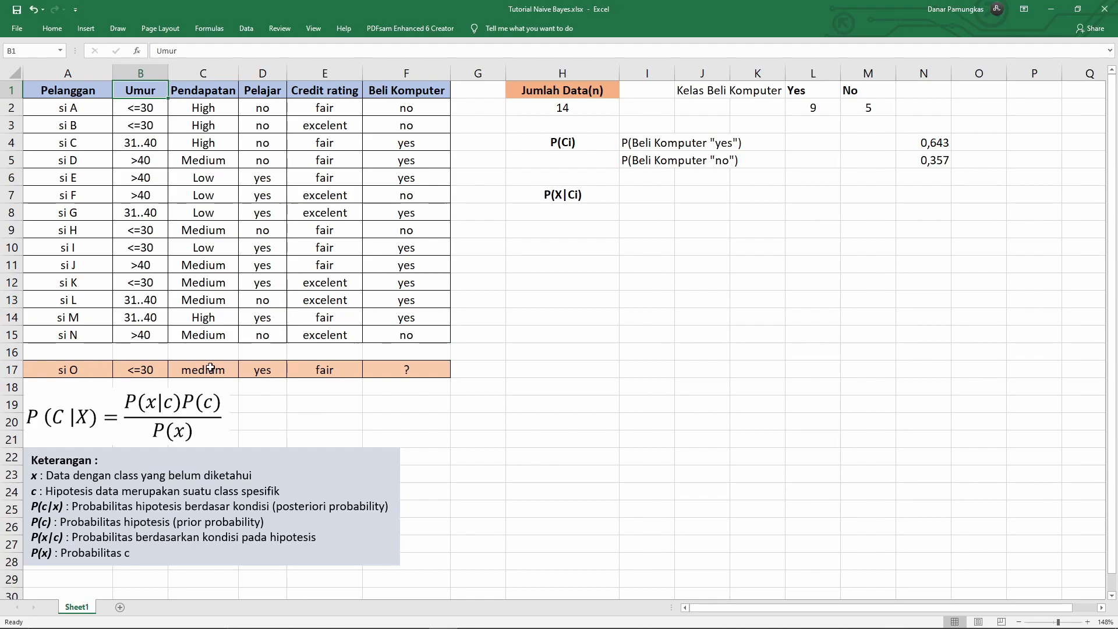
pyautogui.click(144, 371)
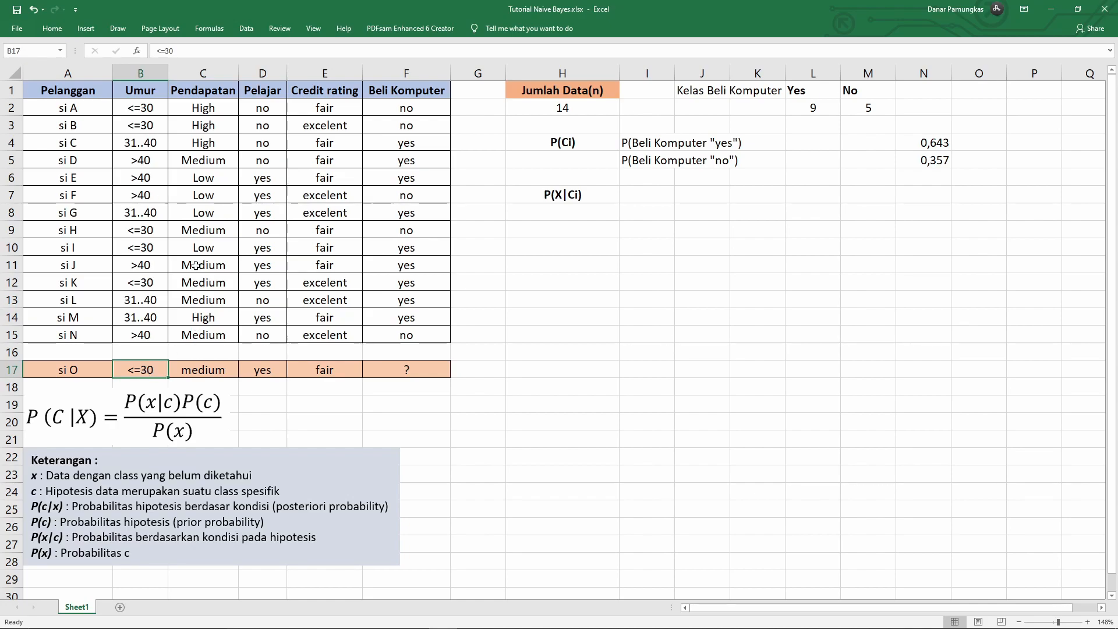
pyautogui.click(144, 127)
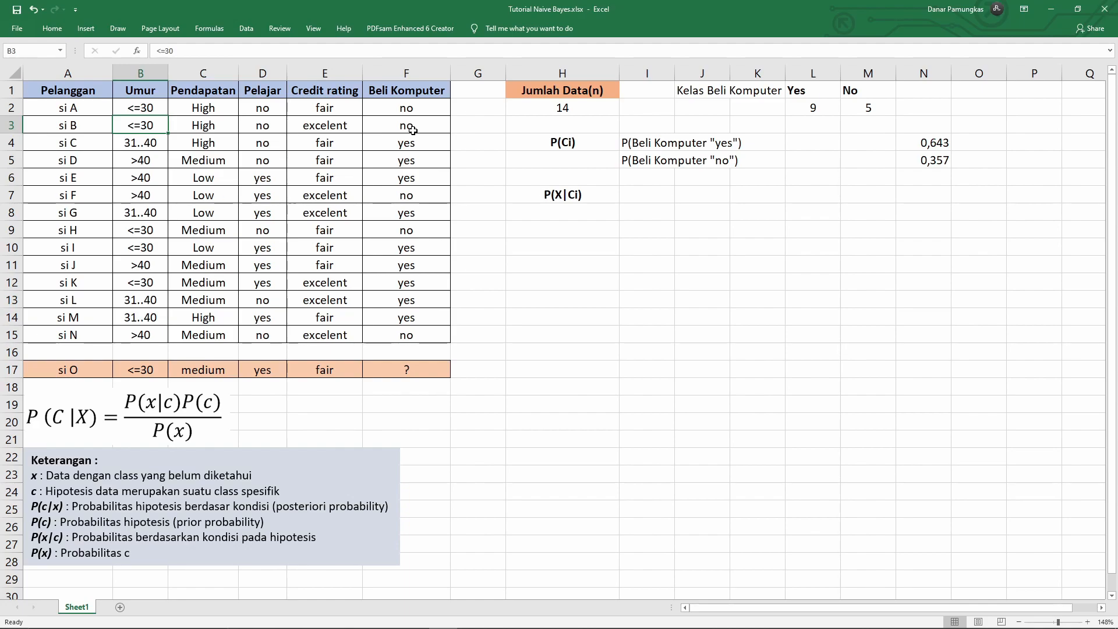
pyautogui.click(637, 197)
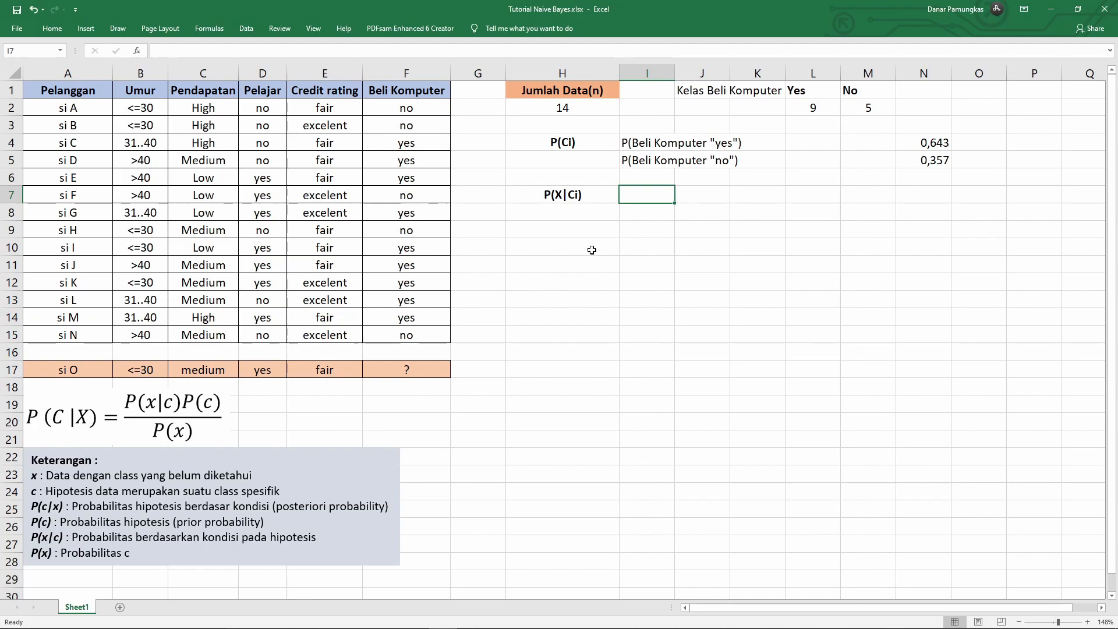
pyautogui.write('P(umur')
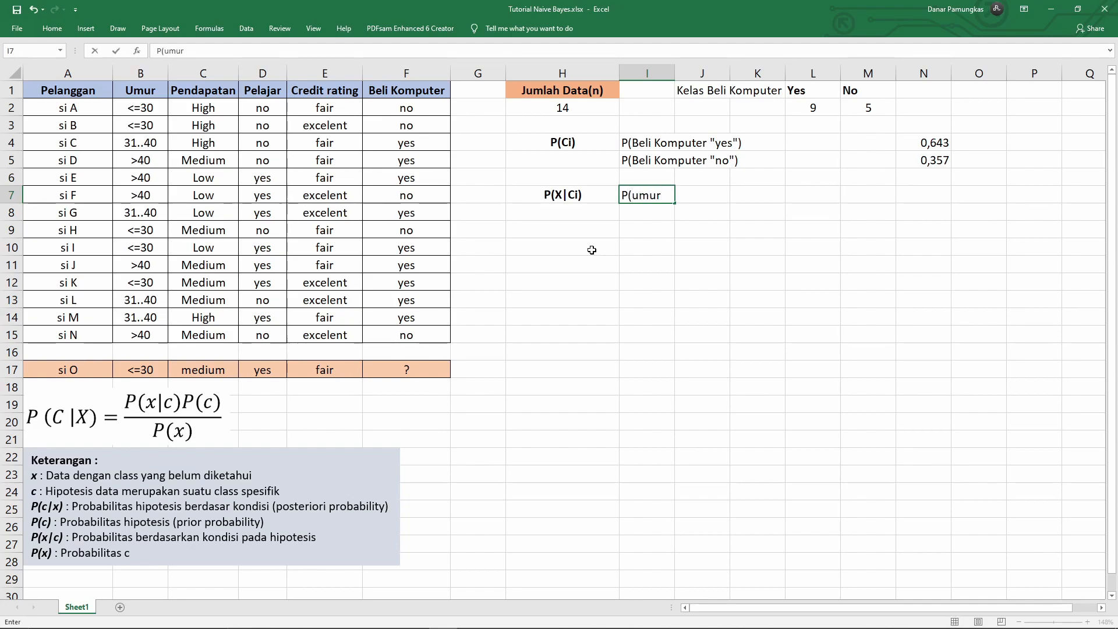
pyautogui.press('F2')
pyautogui.write('""')
pyautogui.write(',=30')
pyautogui.press('Left')
pyautogui.press('BackSpace')
pyautogui.write('< | Bel')
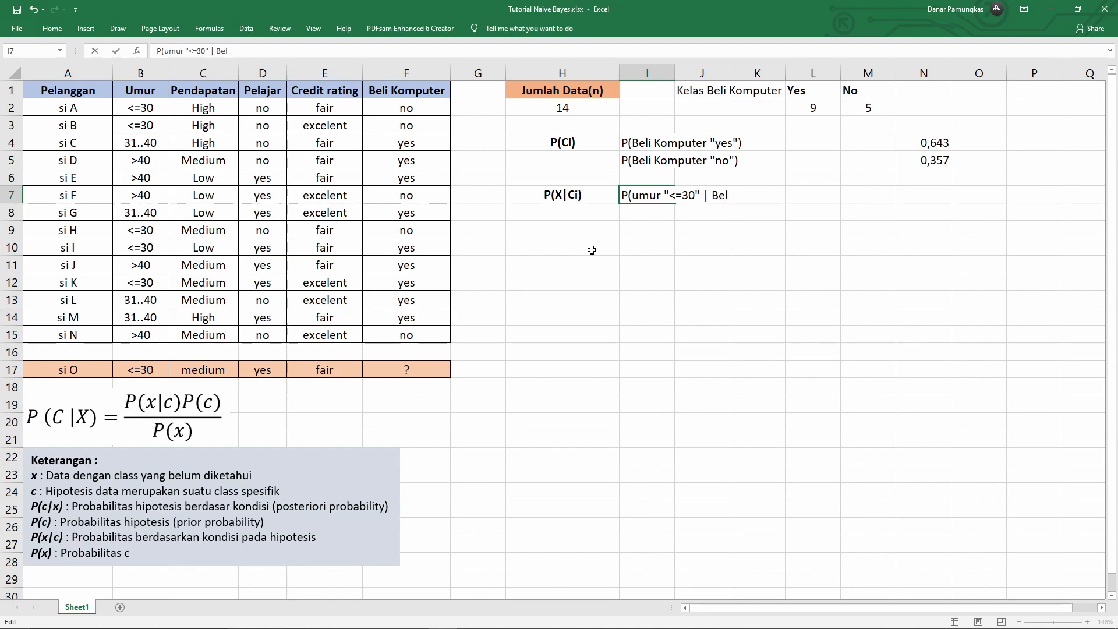
pyautogui.write('i Komputer ')
pyautogui.write('""')
pyautogui.write('yes')
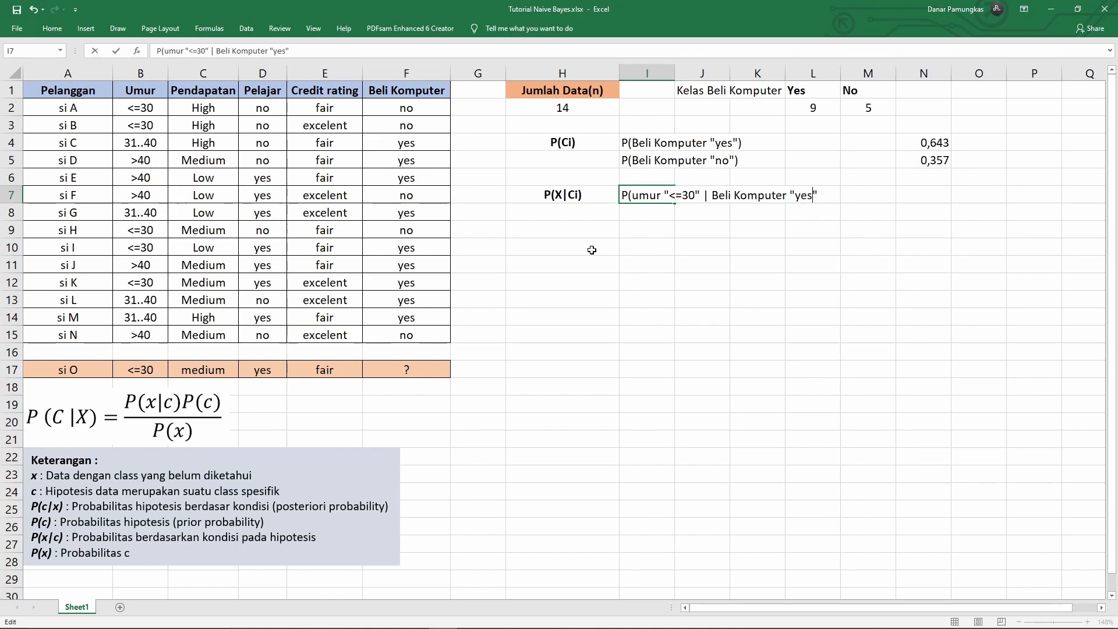
pyautogui.write(')')
pyautogui.press('Return')
# Copy the I7 label into I8 and change it to P(umur "<=30" | Beli Komputer "no")
pyautogui.press('Up')
pyautogui.hotkey('ctrl', 'c')
pyautogui.hotkey('ctrl', 'v')
pyautogui.press('Down')
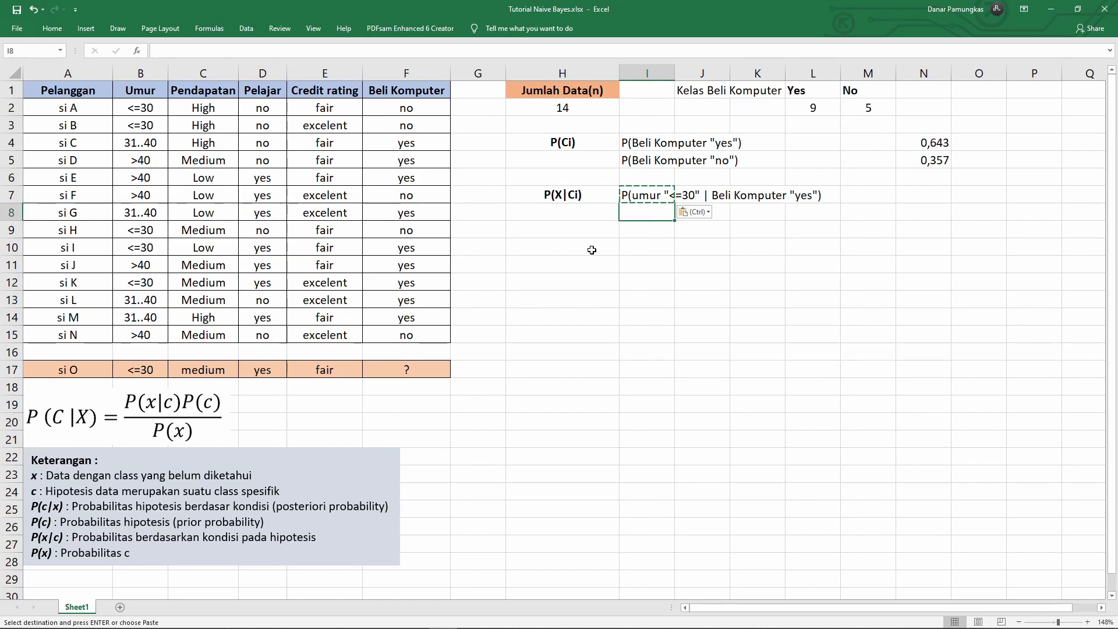
pyautogui.hotkey('ctrl', 'v')
pyautogui.press('F2')
pyautogui.press('Left')
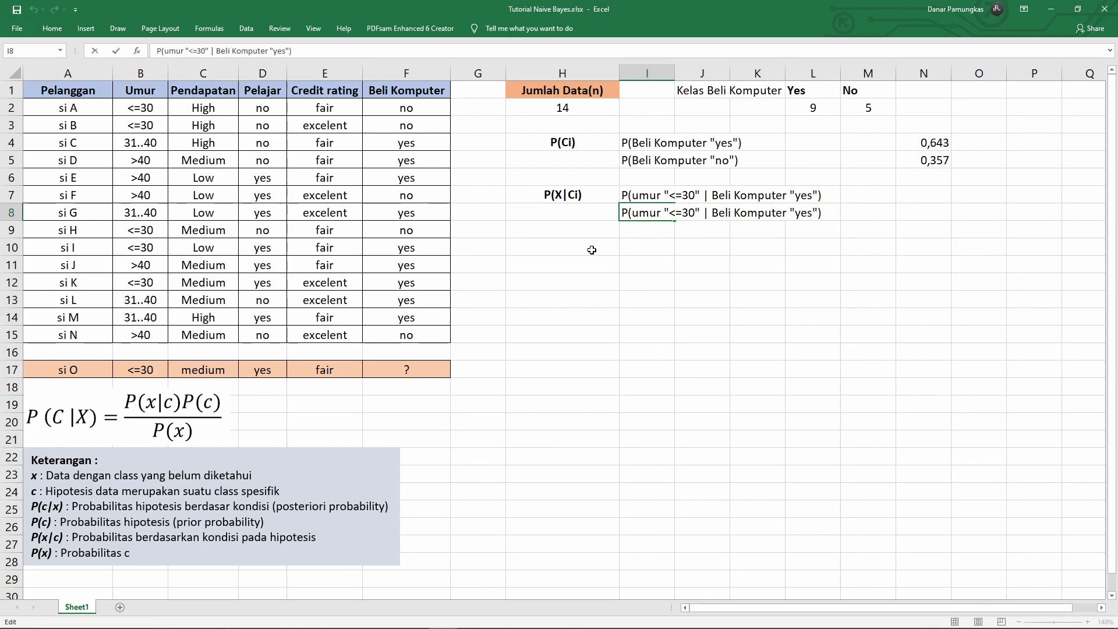
pyautogui.press('Left')
pyautogui.press('BackSpace')
pyautogui.press('BackSpace')
pyautogui.press('BackSpace')
pyautogui.write('no')
pyautogui.press('Tab')
# Compare the umur "<=30" label in I7 with the Yes and No class counts in L1:M2, ending on cell N7
pyautogui.press('Right')
pyautogui.press('Right')
pyautogui.press('Right')
pyautogui.press('Right')
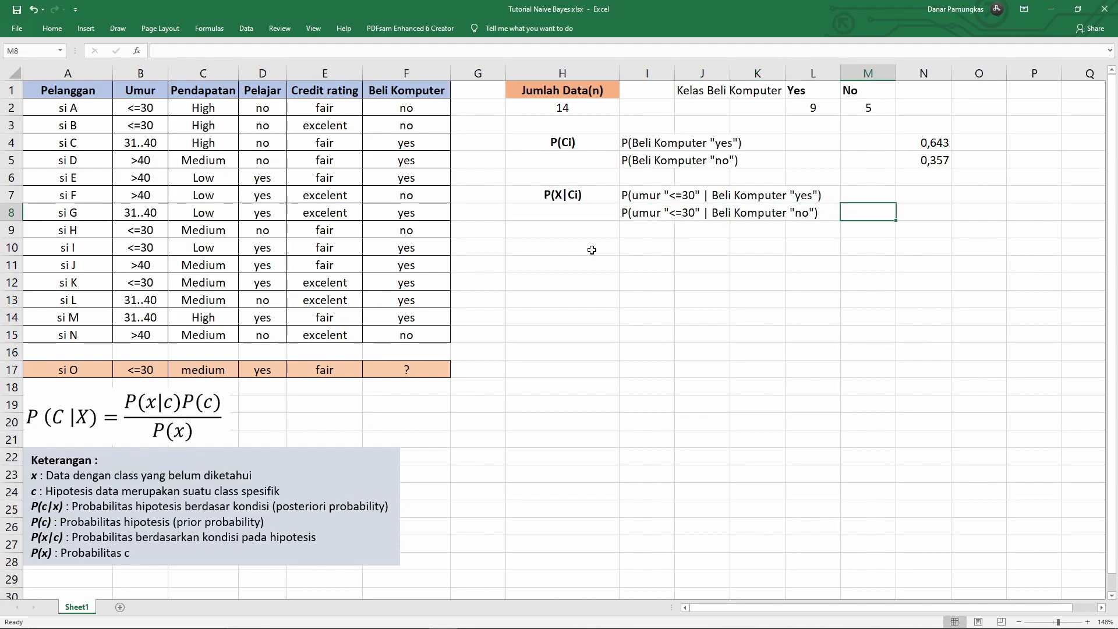
pyautogui.press('Up')
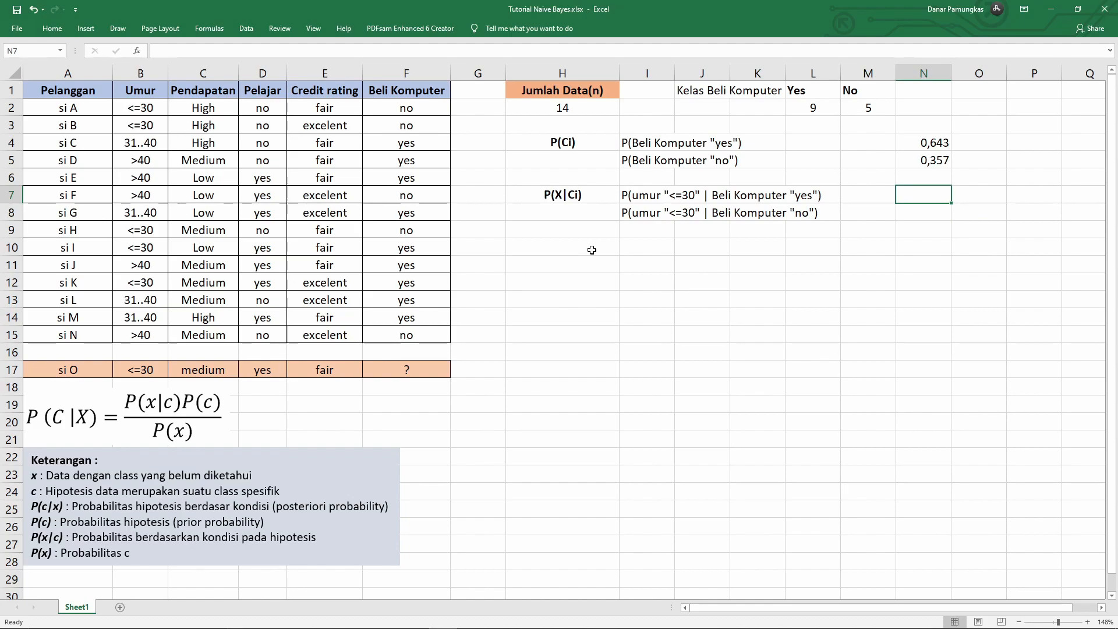
pyautogui.moveTo(636, 197); pyautogui.dragTo(801, 193)
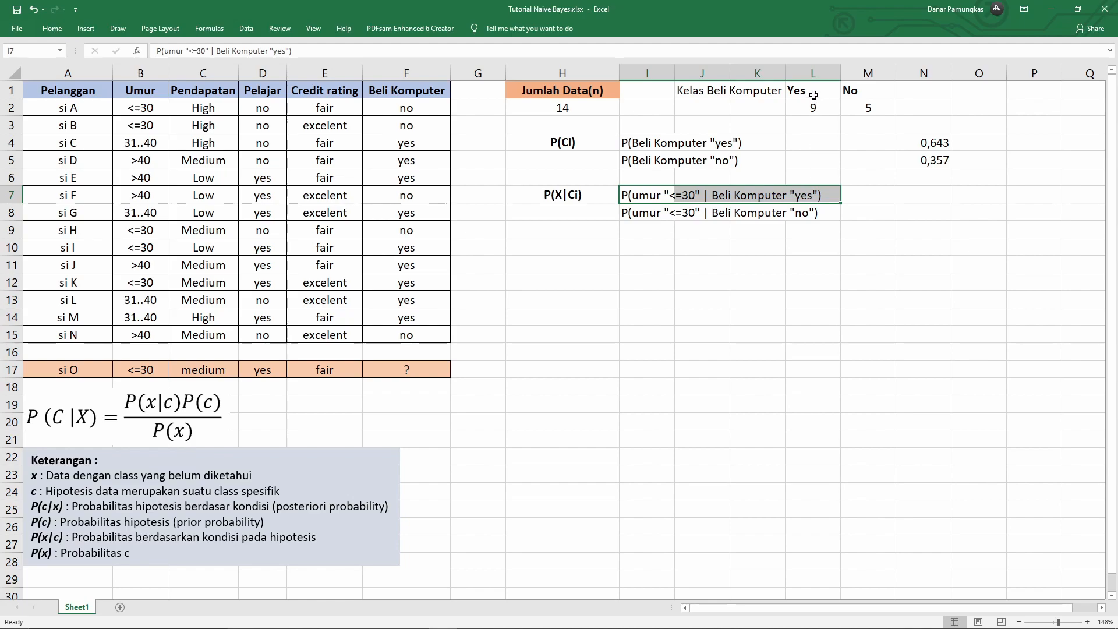
pyautogui.moveTo(811, 92); pyautogui.dragTo(847, 106)
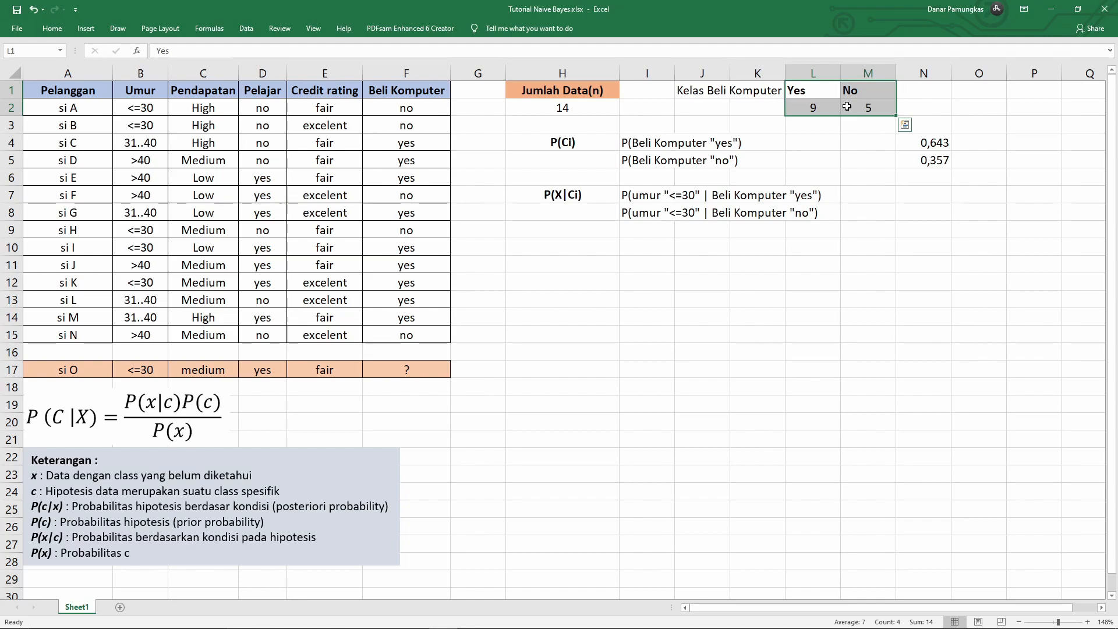
pyautogui.moveTo(634, 198); pyautogui.dragTo(801, 194)
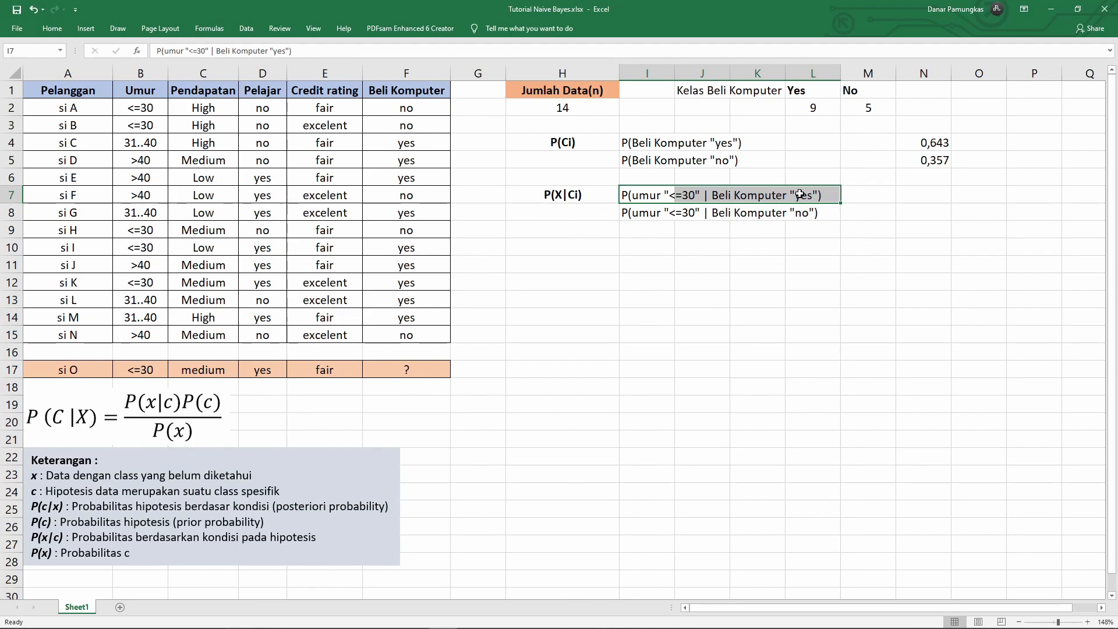
pyautogui.moveTo(805, 90); pyautogui.dragTo(810, 105)
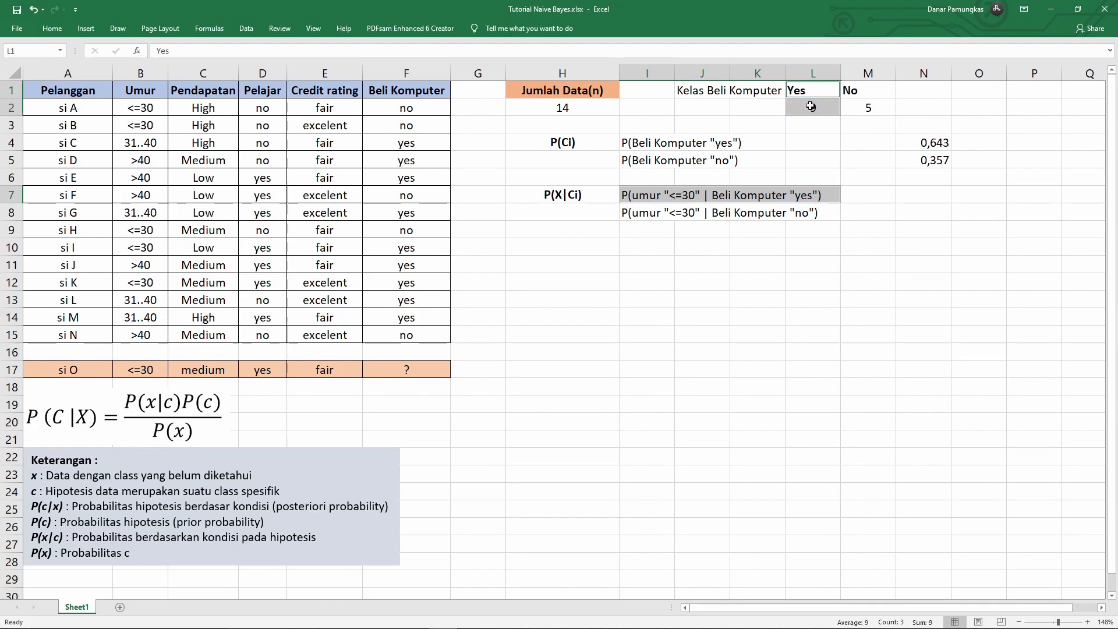
pyautogui.click(919, 199)
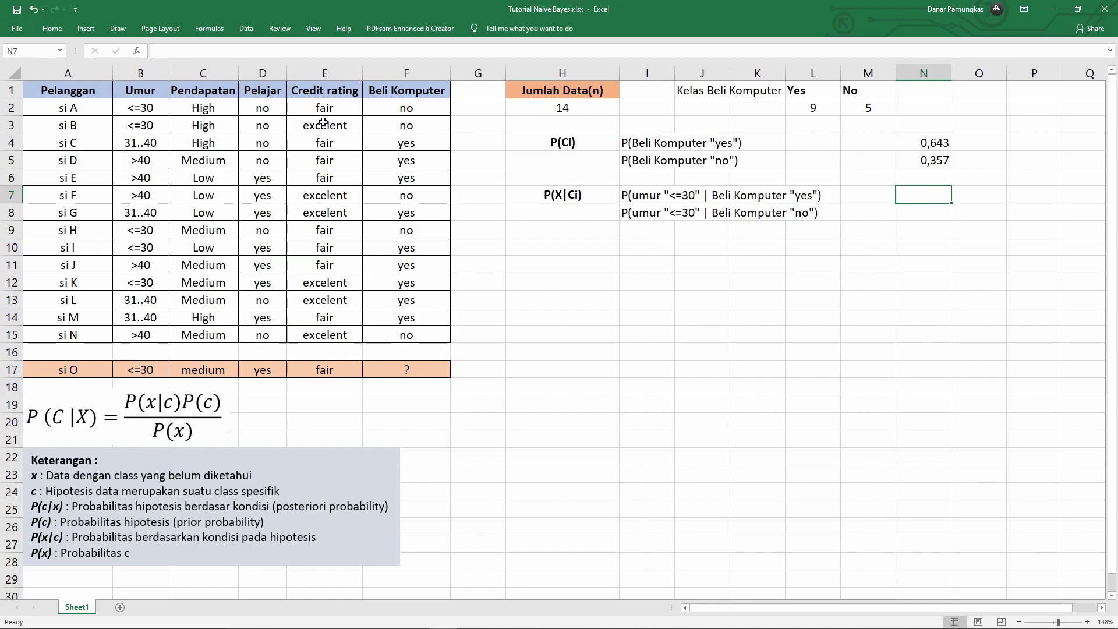
# Mark the umur "<=30" rows whose Beli Komputer is yes, and enter their probability in N7 as =2/L2
pyautogui.click(134, 110)
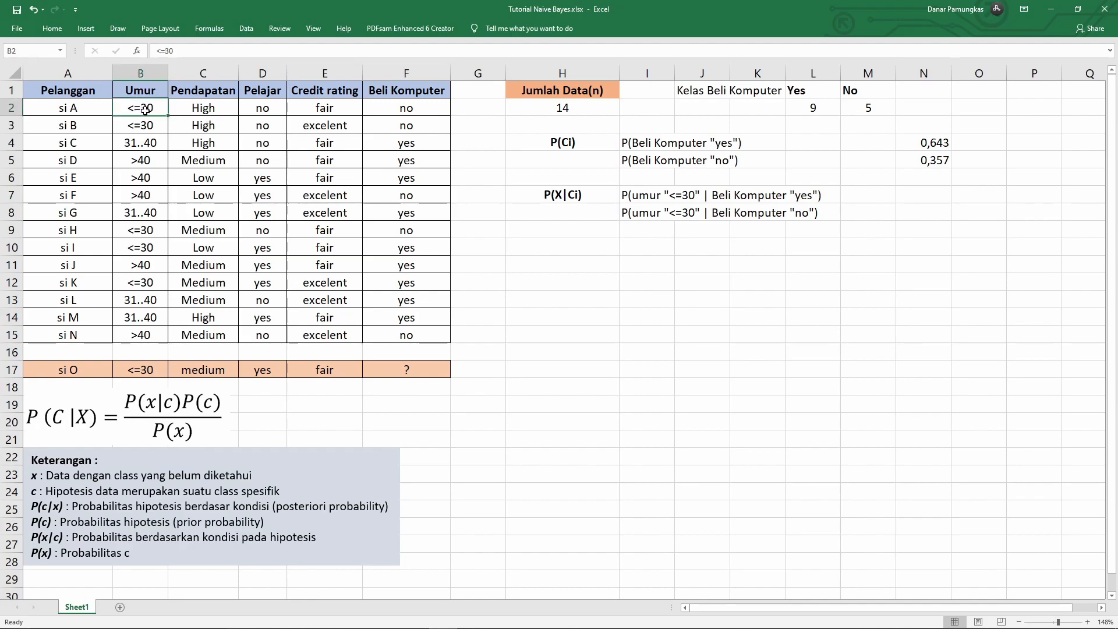
pyautogui.moveTo(166, 110); pyautogui.dragTo(384, 111)
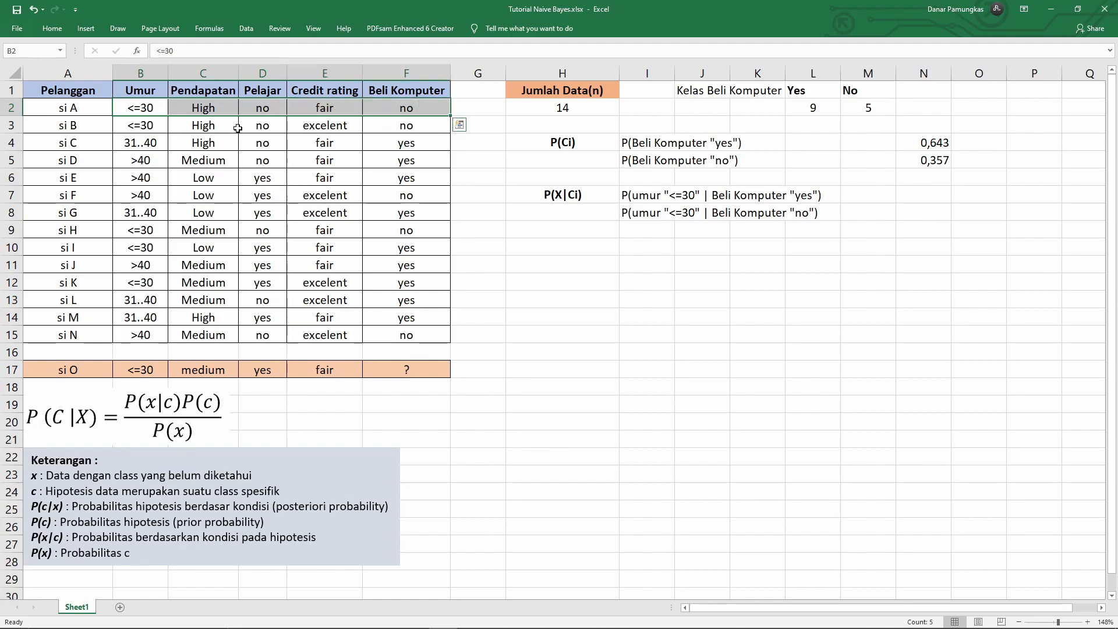
pyautogui.click(144, 131)
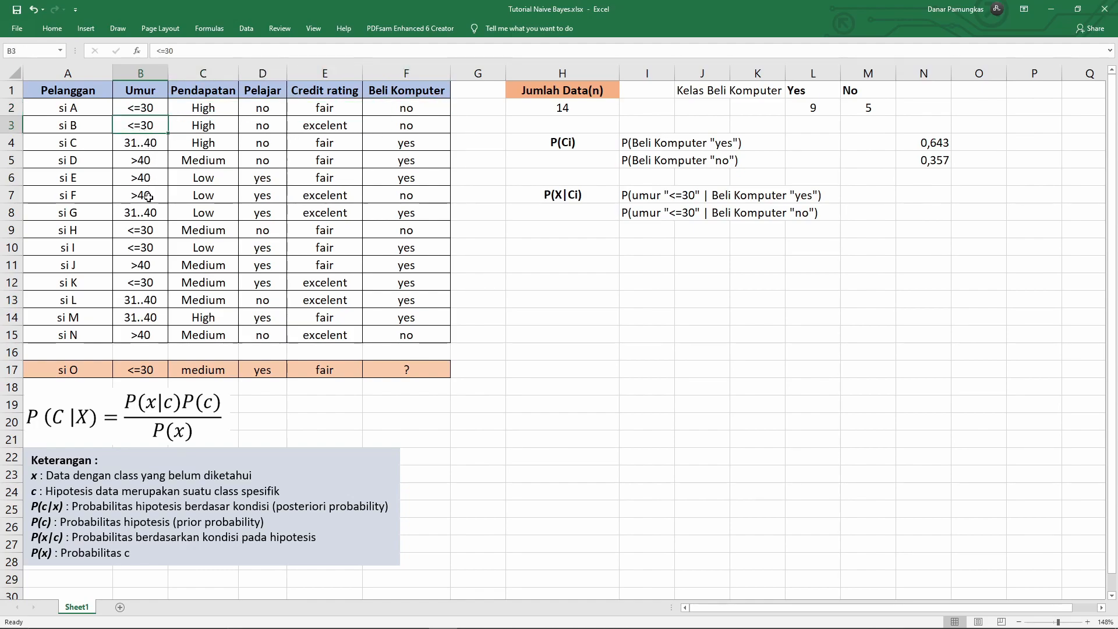
pyautogui.moveTo(144, 230); pyautogui.dragTo(367, 228)
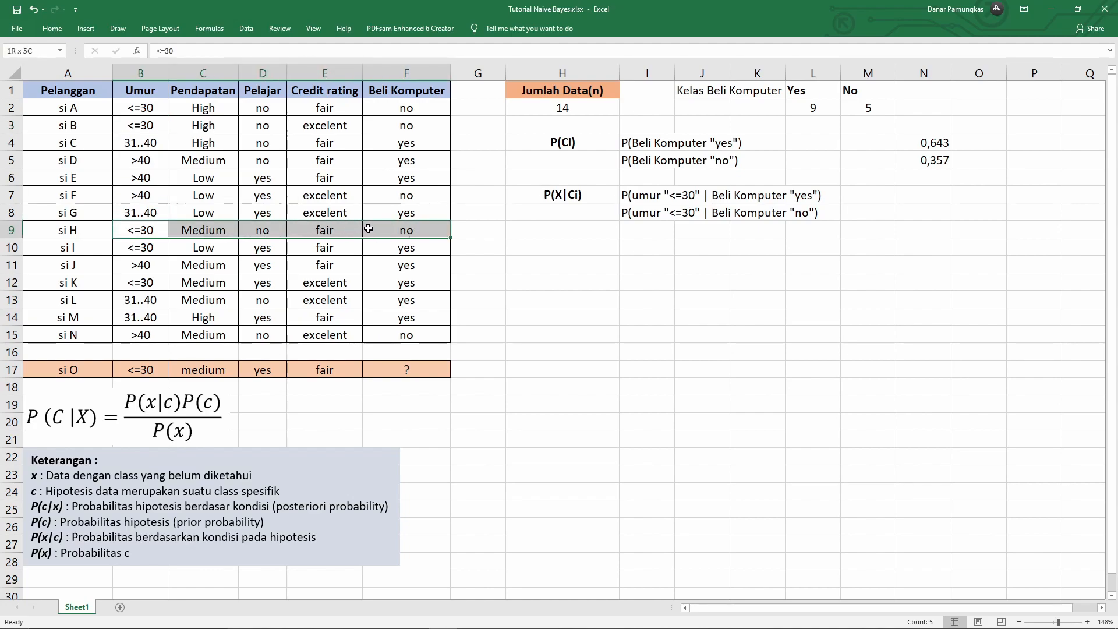
pyautogui.moveTo(135, 247); pyautogui.dragTo(374, 241)
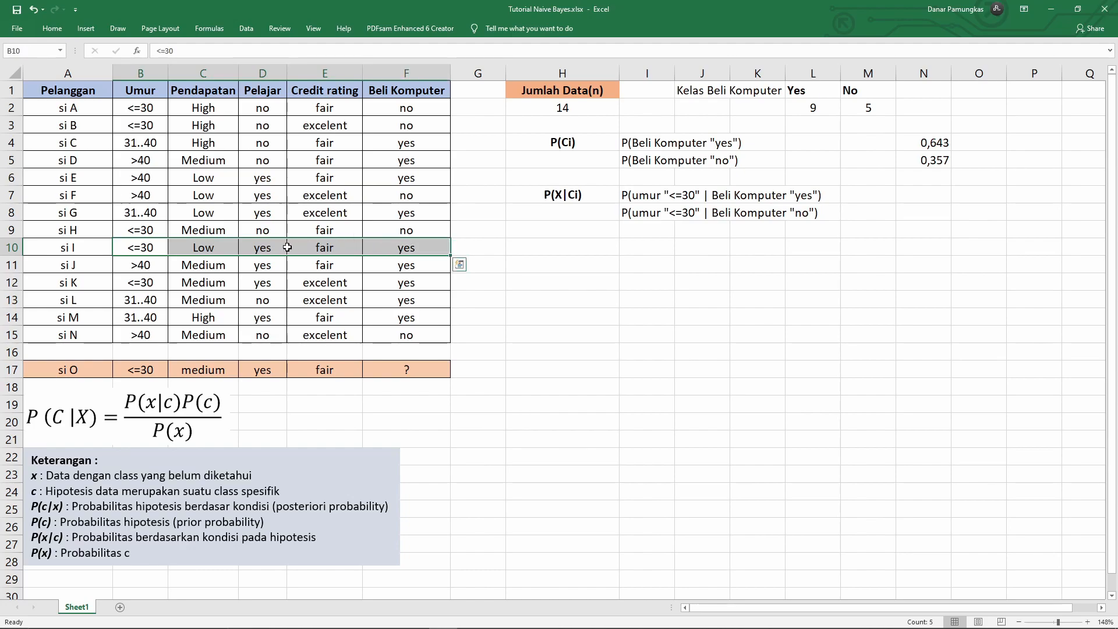
pyautogui.moveTo(160, 278); pyautogui.dragTo(411, 283)
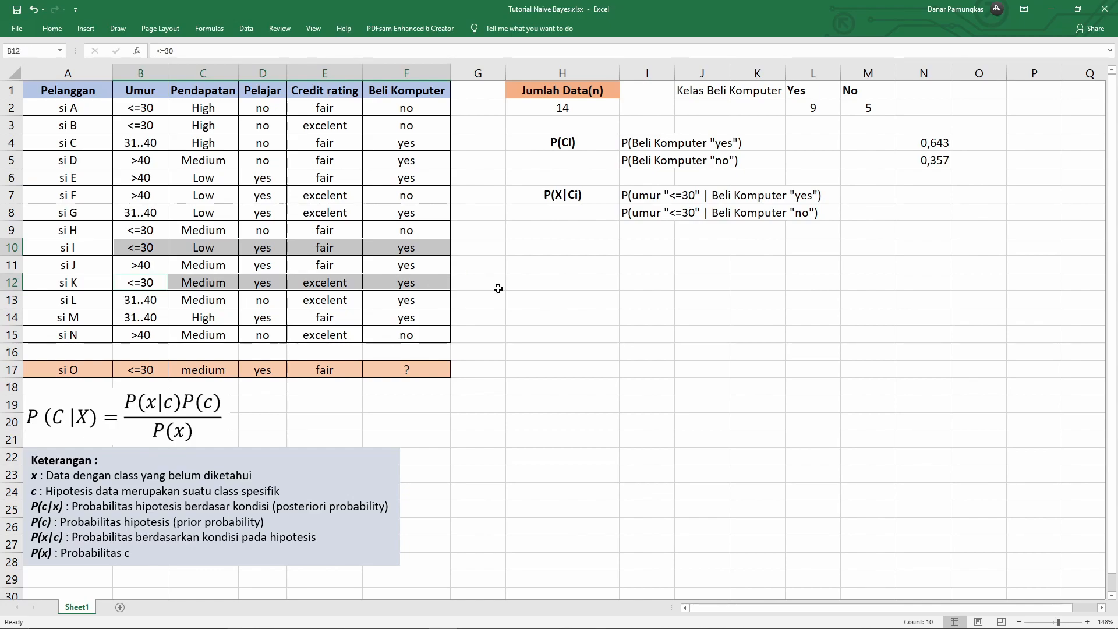
pyautogui.moveTo(700, 92); pyautogui.dragTo(798, 104)
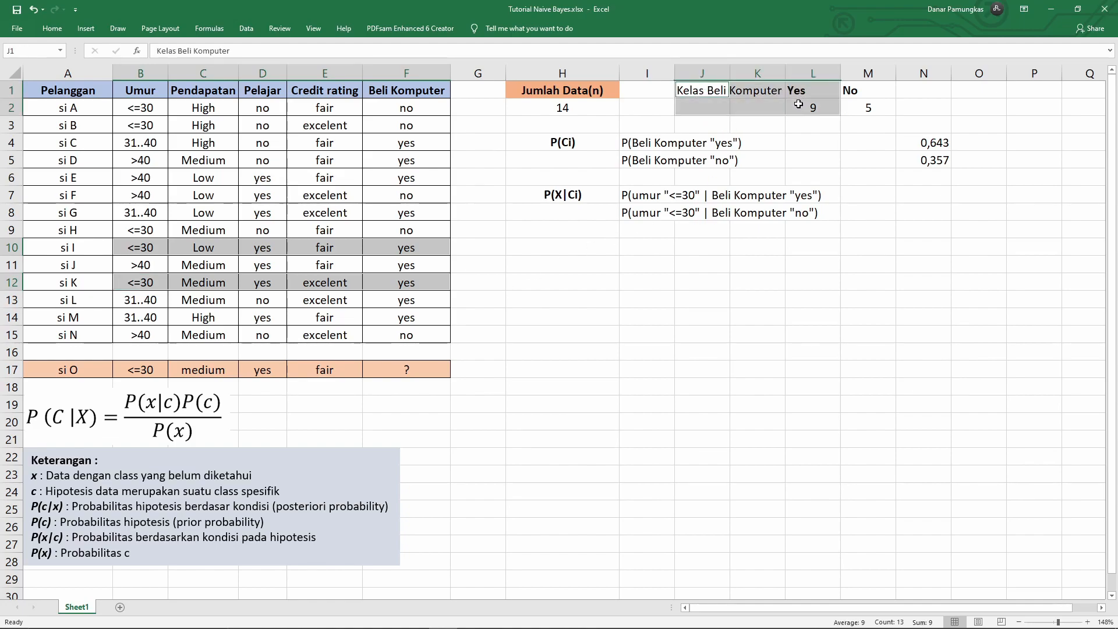
pyautogui.click(923, 194)
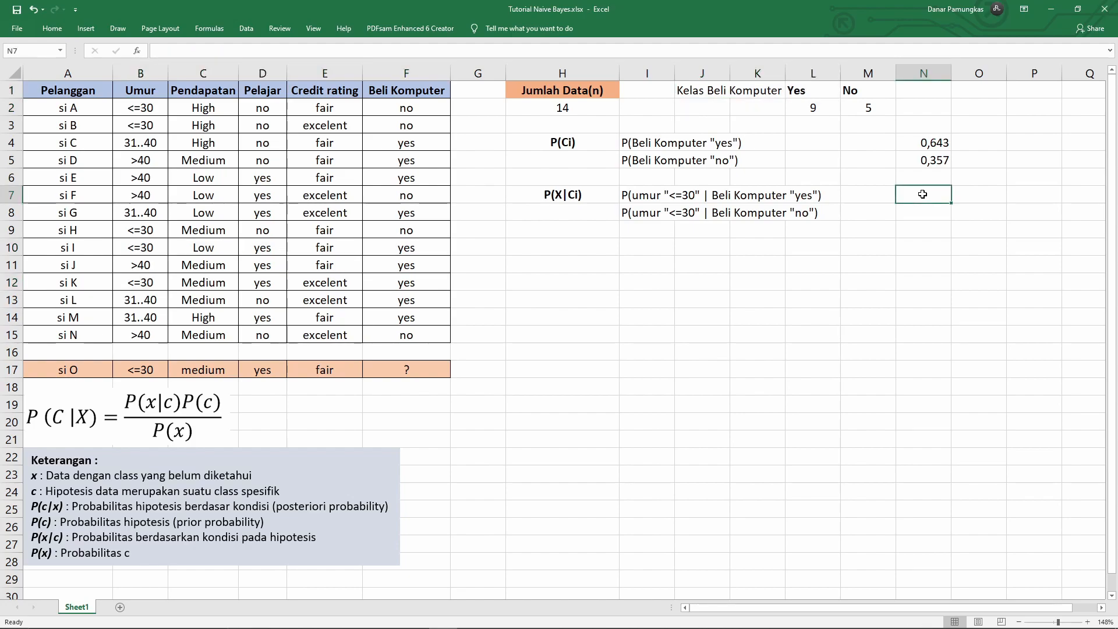
pyautogui.write('=2/')
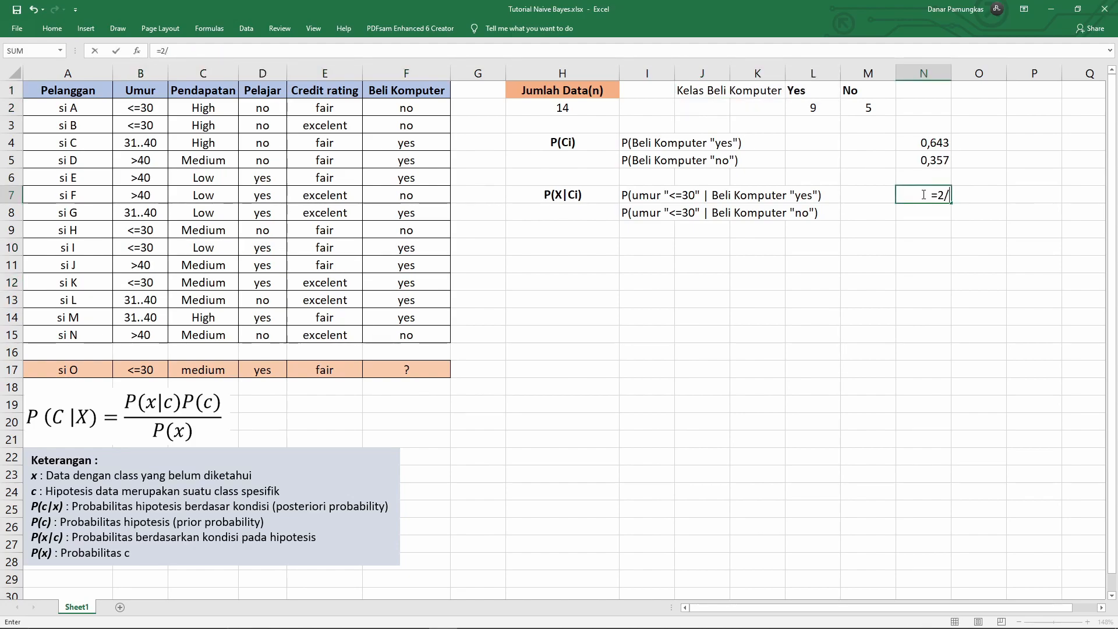
pyautogui.click(812, 106)
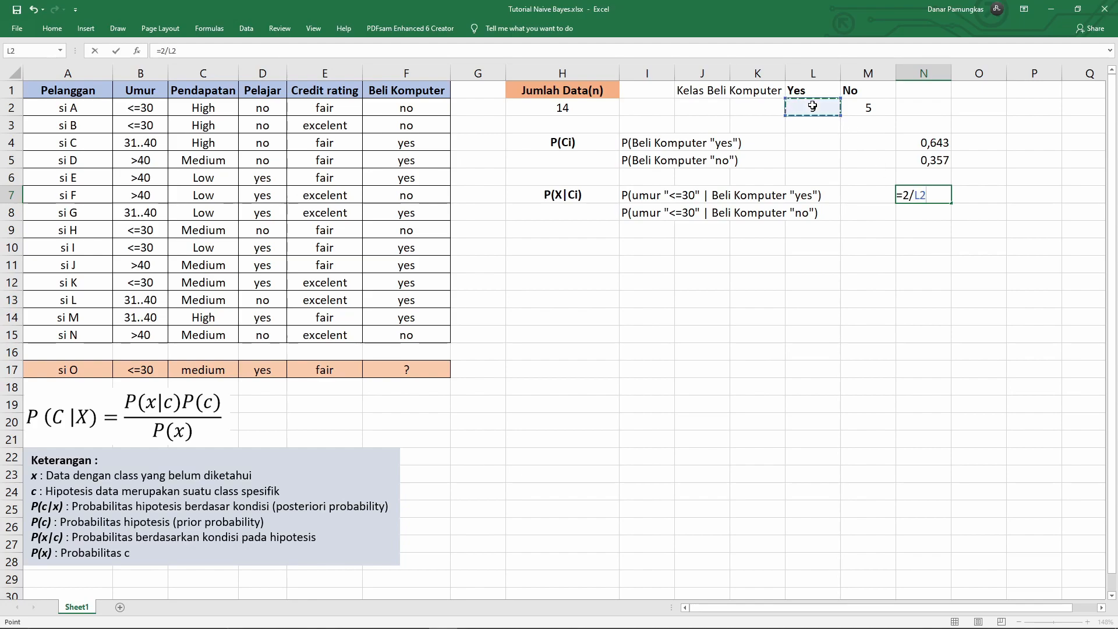
pyautogui.press('Return')
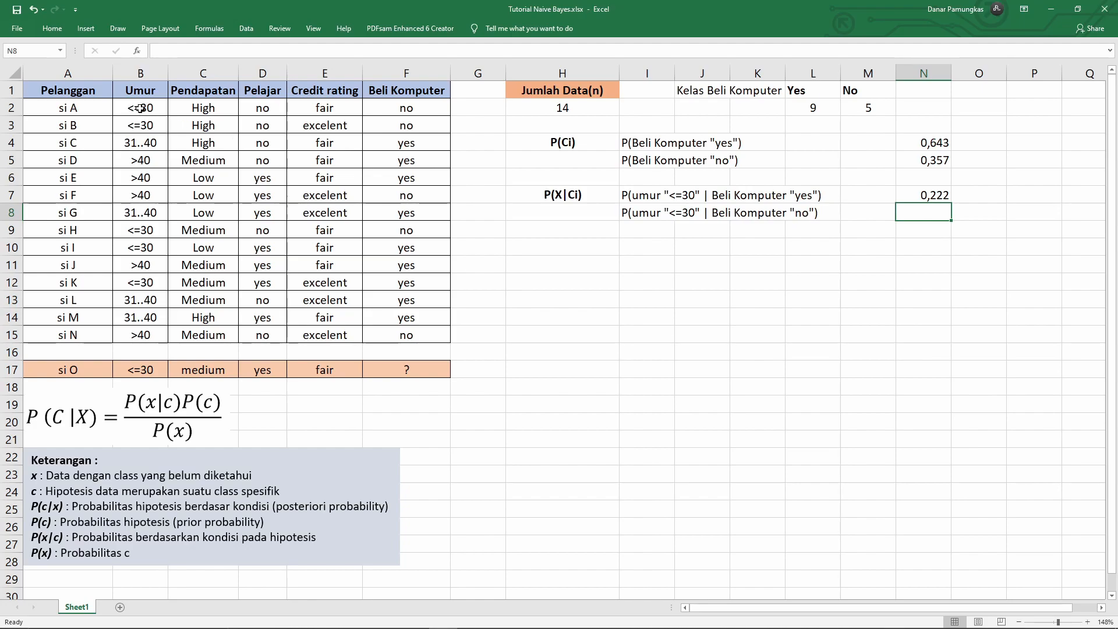
# Mark the umur "<=30" rows whose Beli Komputer is no, and enter their probability in N8 as =3/M2
pyautogui.moveTo(136, 106); pyautogui.dragTo(401, 107)
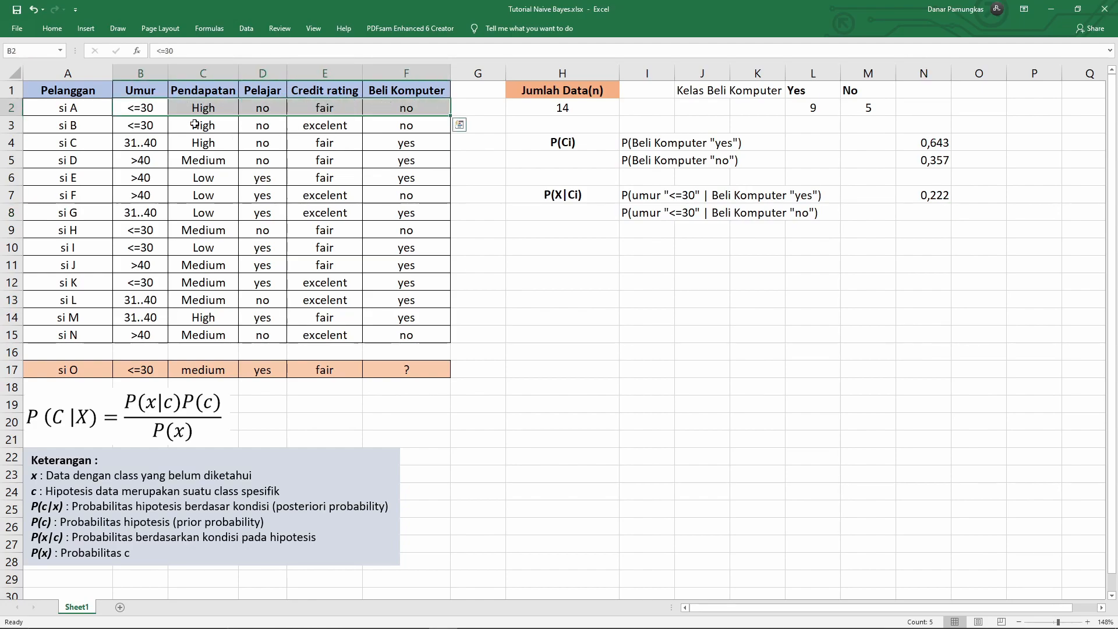
pyautogui.keyDown('ctrl'); pyautogui.click(153, 127); pyautogui.keyUp('ctrl')
pyautogui.moveTo(153, 127); pyautogui.dragTo(402, 125)
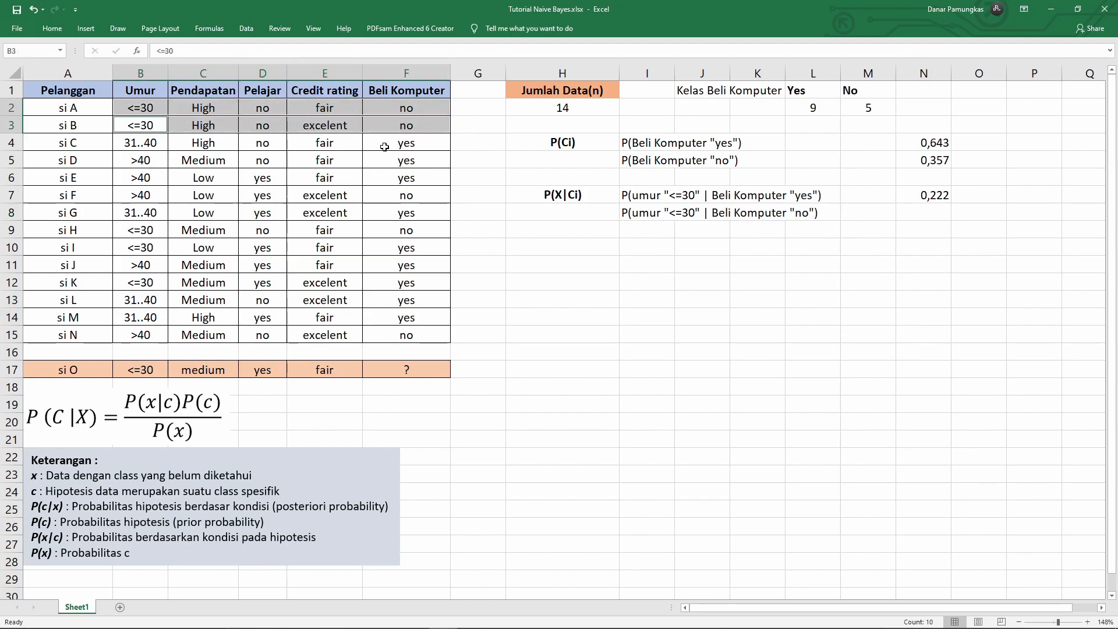
pyautogui.moveTo(159, 227); pyautogui.dragTo(370, 231)
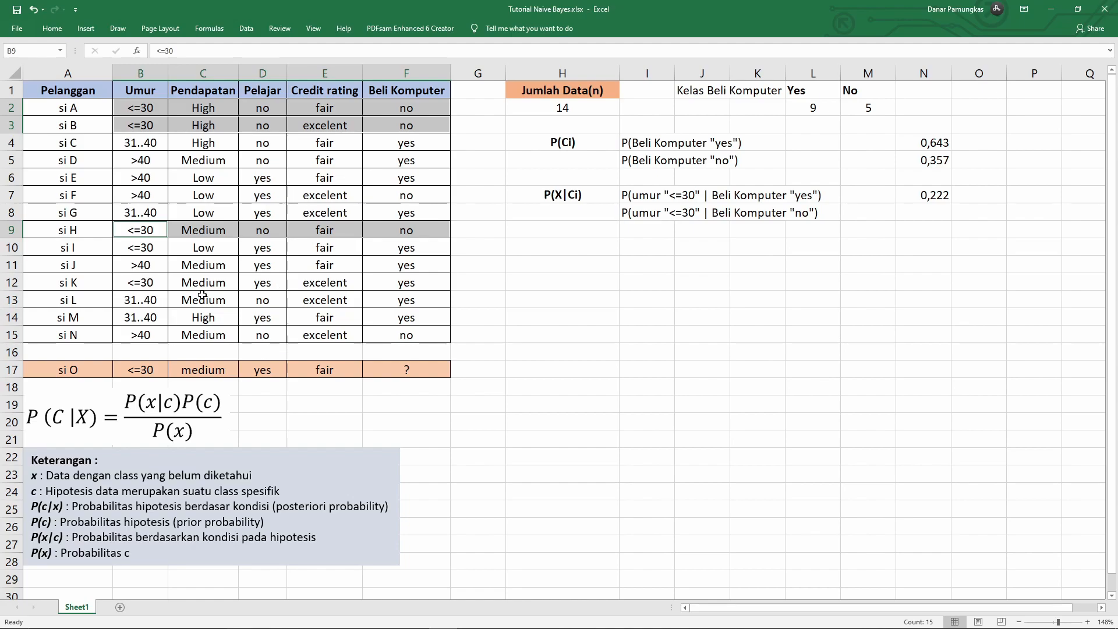
pyautogui.click(930, 214)
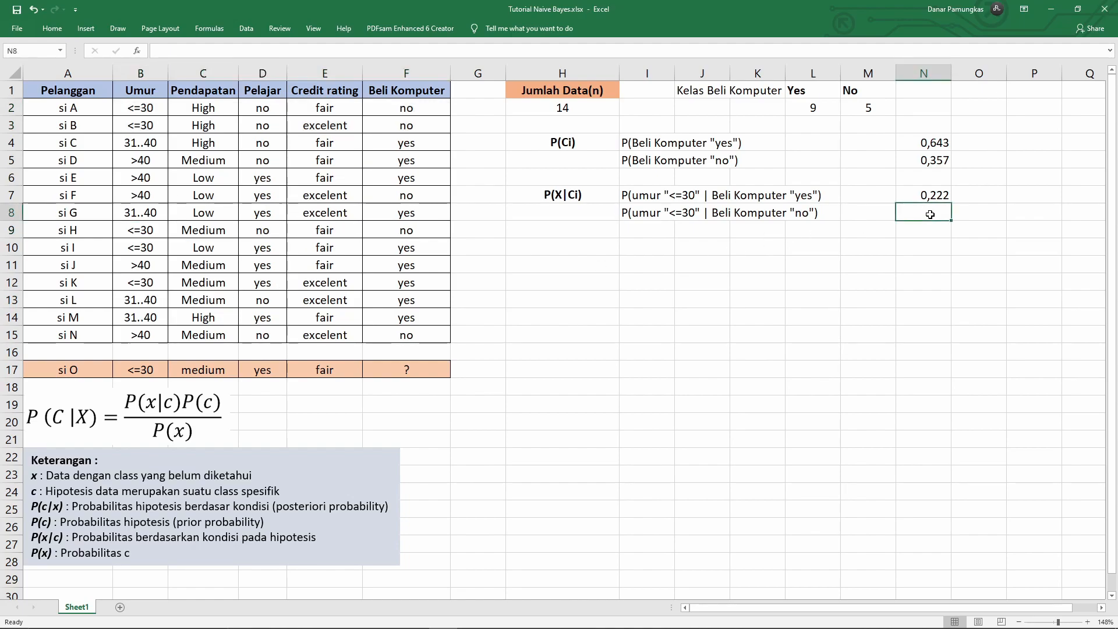
pyautogui.write('=3/')
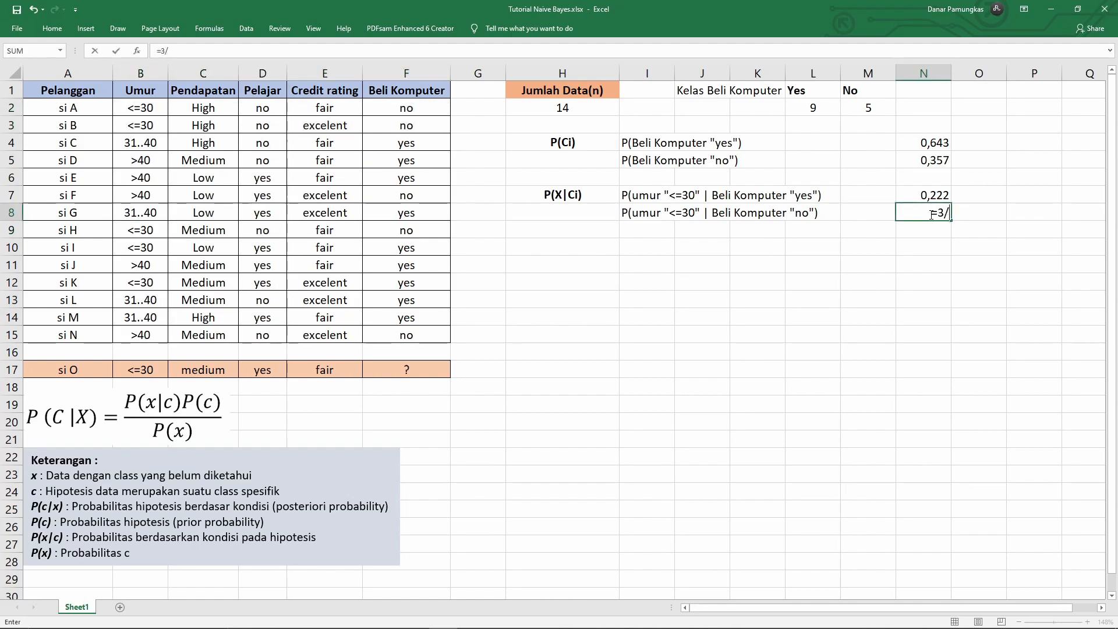
pyautogui.click(869, 105)
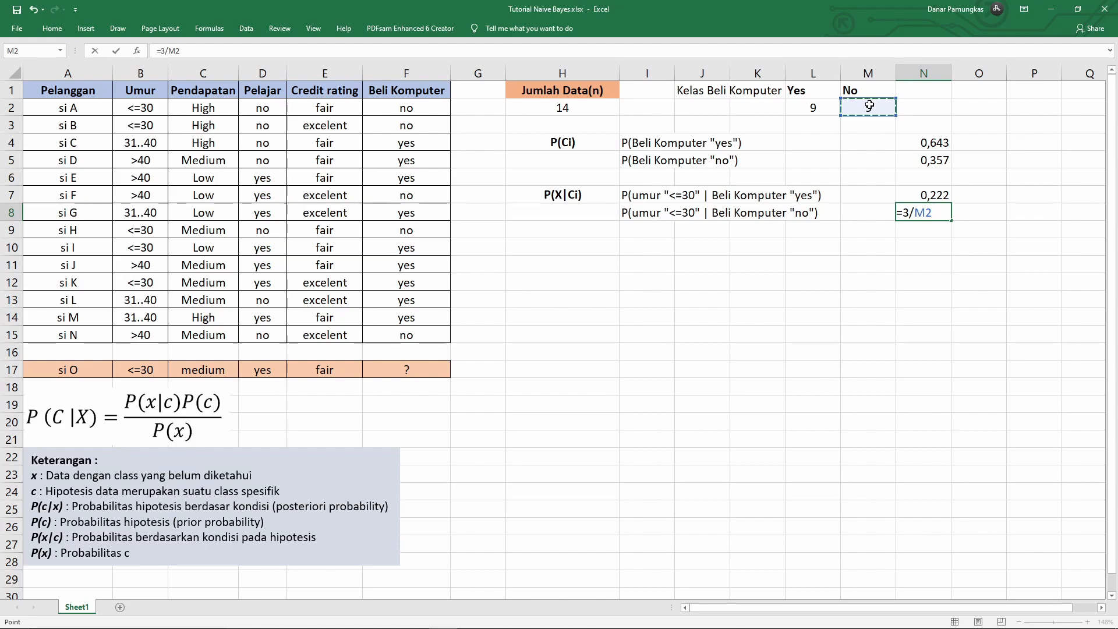
pyautogui.press('Return')
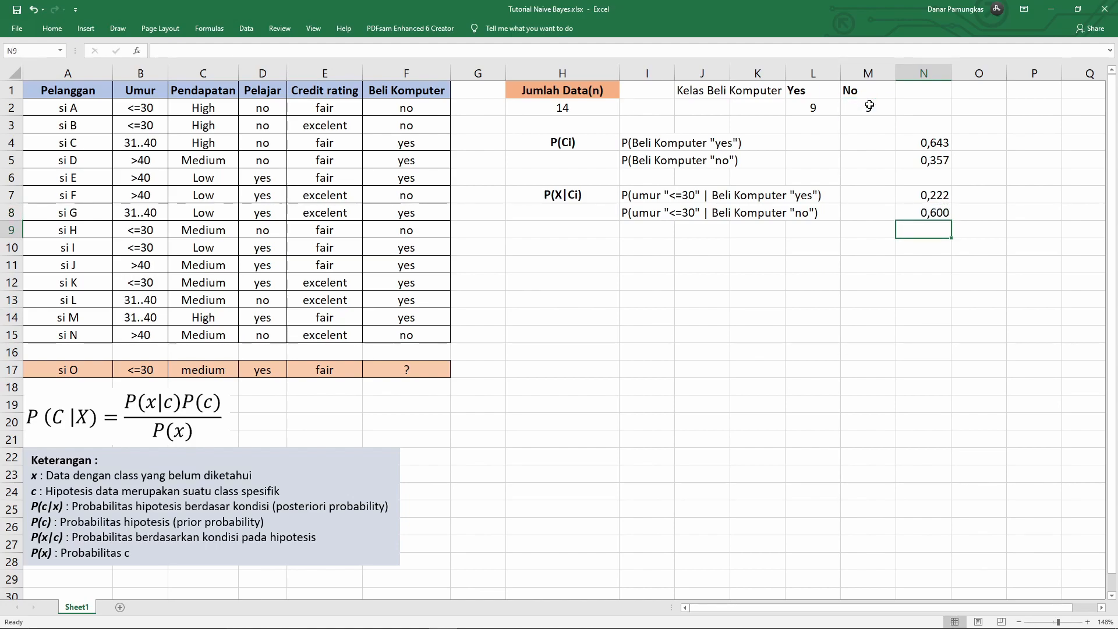
# Copy the I7 label into I10 and change it to P(Pendapatan "medium" | Beli Komputer "yes")
pyautogui.press('Down')
pyautogui.press('Left')
pyautogui.press('Left')
pyautogui.press('Left')
pyautogui.press('Left')
pyautogui.press('Left')
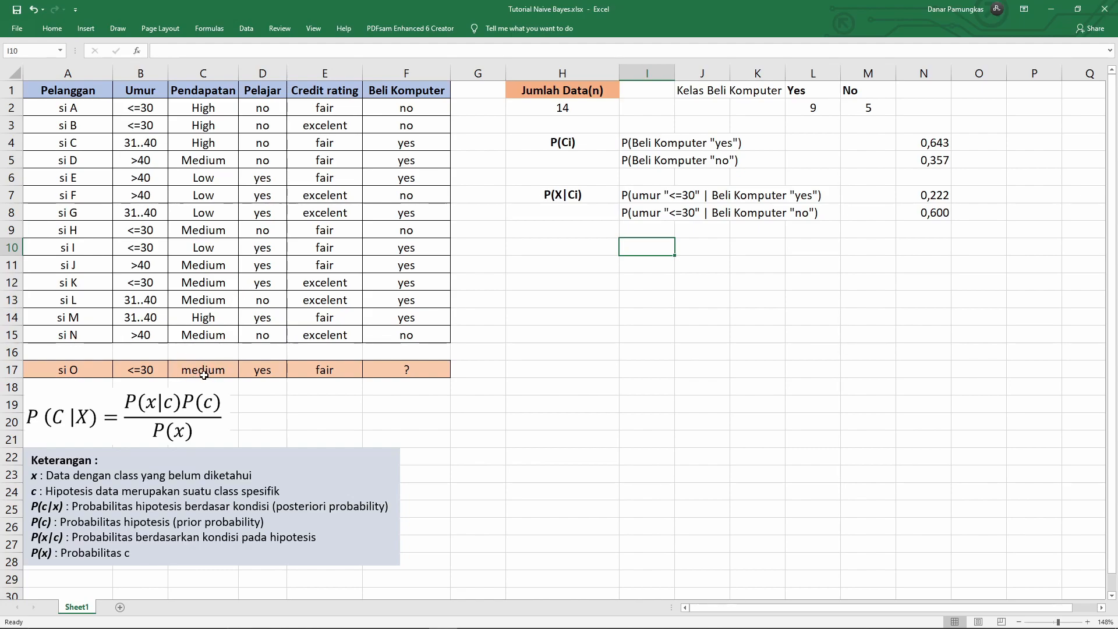
pyautogui.click(634, 197)
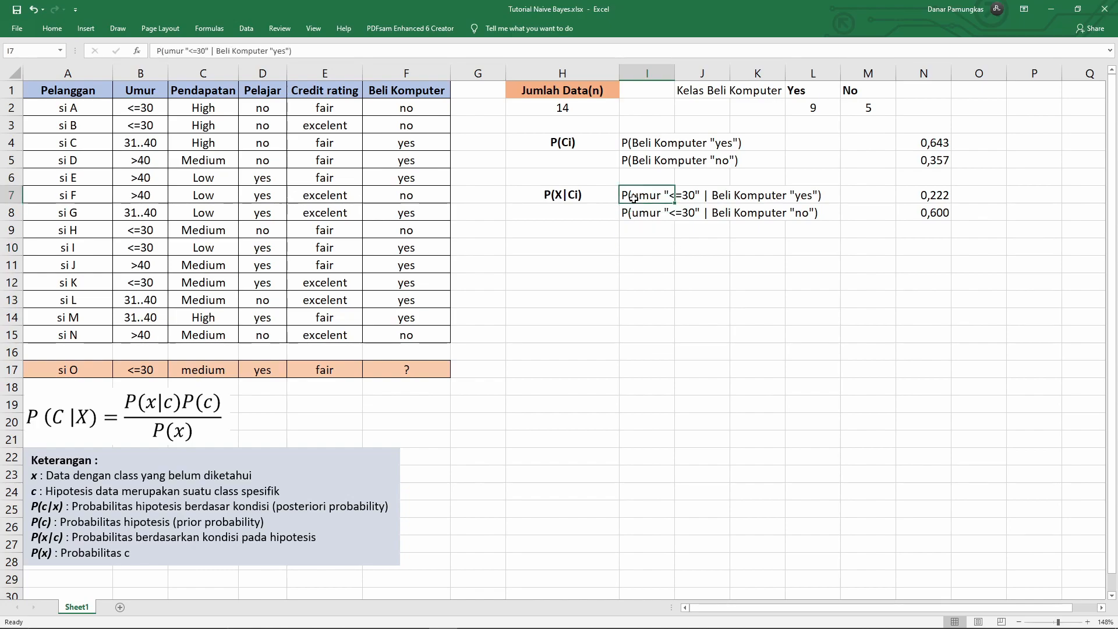
pyautogui.hotkey('ctrl', 'c')
pyautogui.click(634, 245)
pyautogui.hotkey('ctrl', 'v')
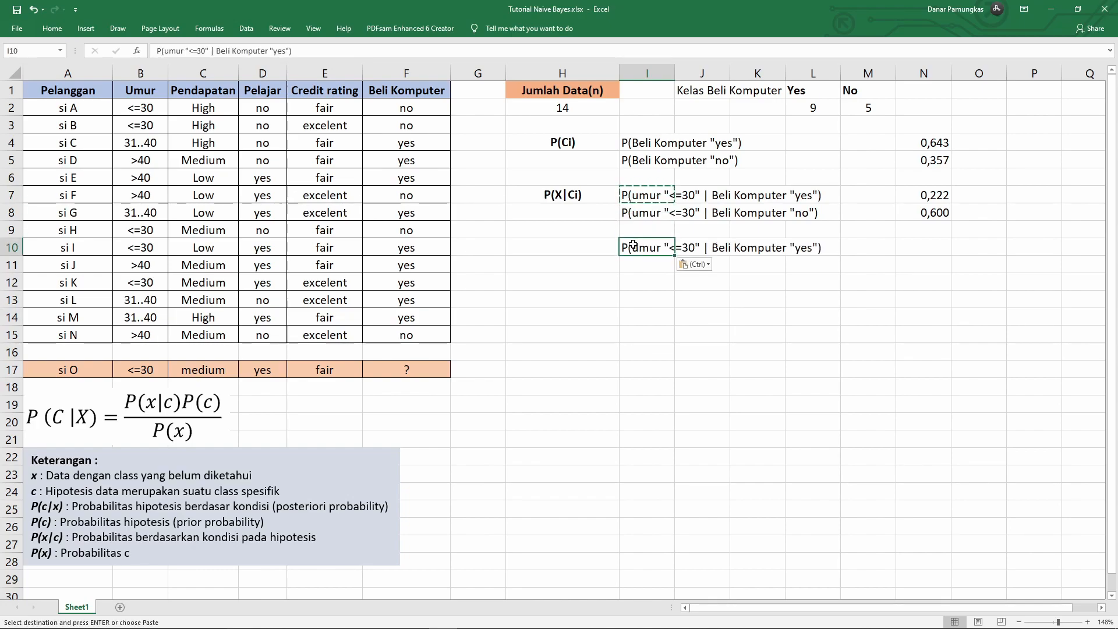
pyautogui.press('F2')
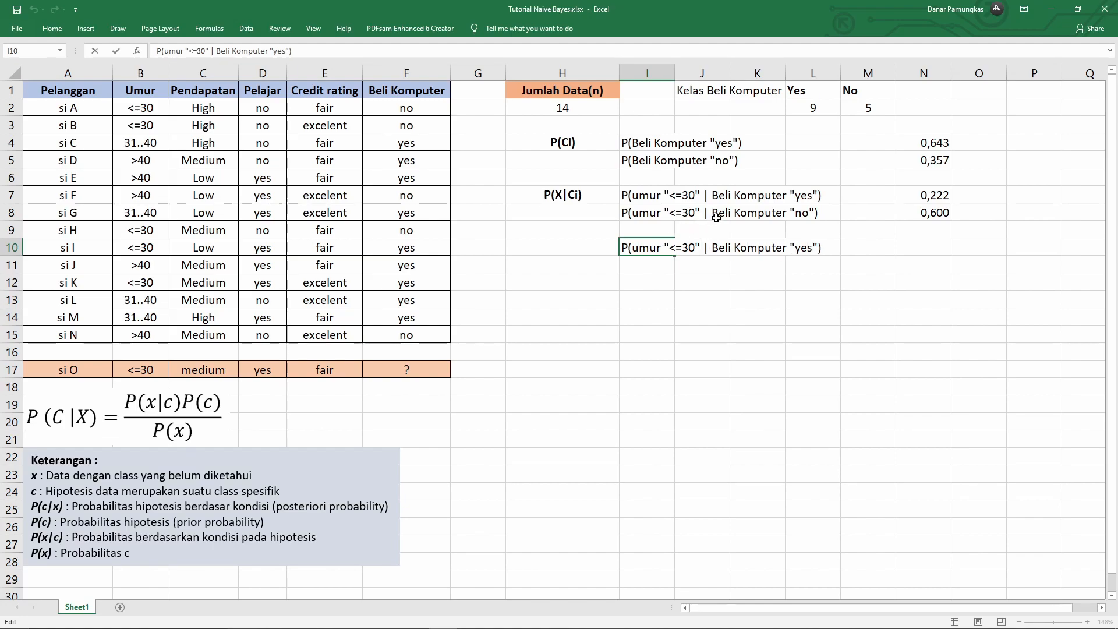
pyautogui.hotkey('shift', 'Left')
pyautogui.hotkey('shift', 'Left')
pyautogui.hotkey('shift', 'Left')
pyautogui.hotkey('shift', 'Left')
pyautogui.hotkey('shift', 'Left')
pyautogui.hotkey('shift', 'Left')
pyautogui.hotkey('shift', 'Left')
pyautogui.hotkey('shift', 'Left')
pyautogui.hotkey('shift', 'Left')
pyautogui.hotkey('shift', 'Left')
pyautogui.hotkey('shift', 'Left')
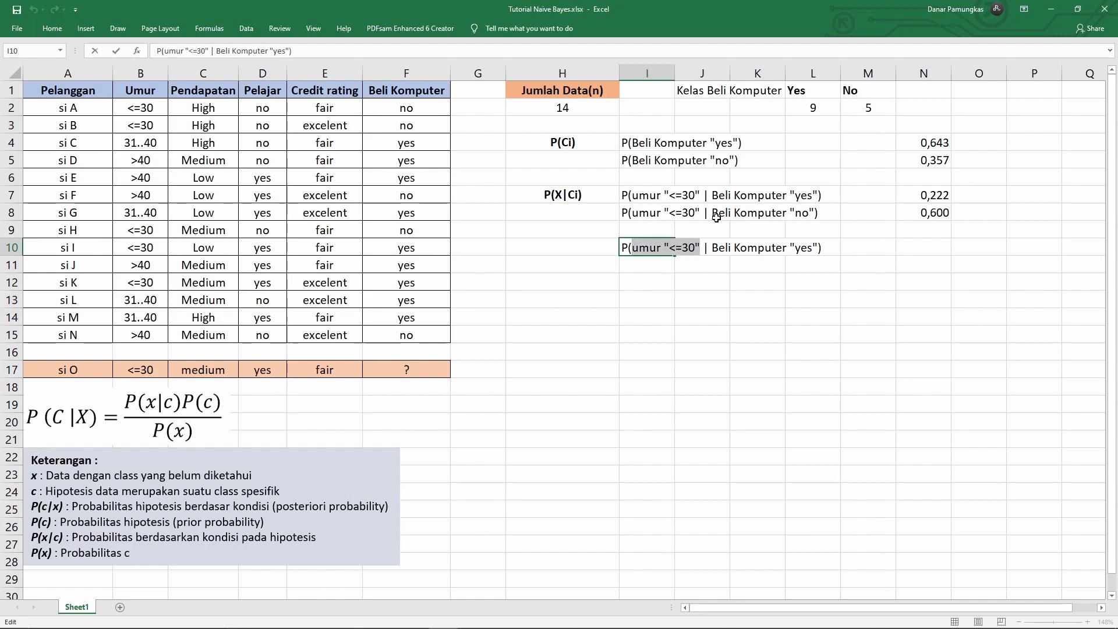
pyautogui.write('Pendapatan')
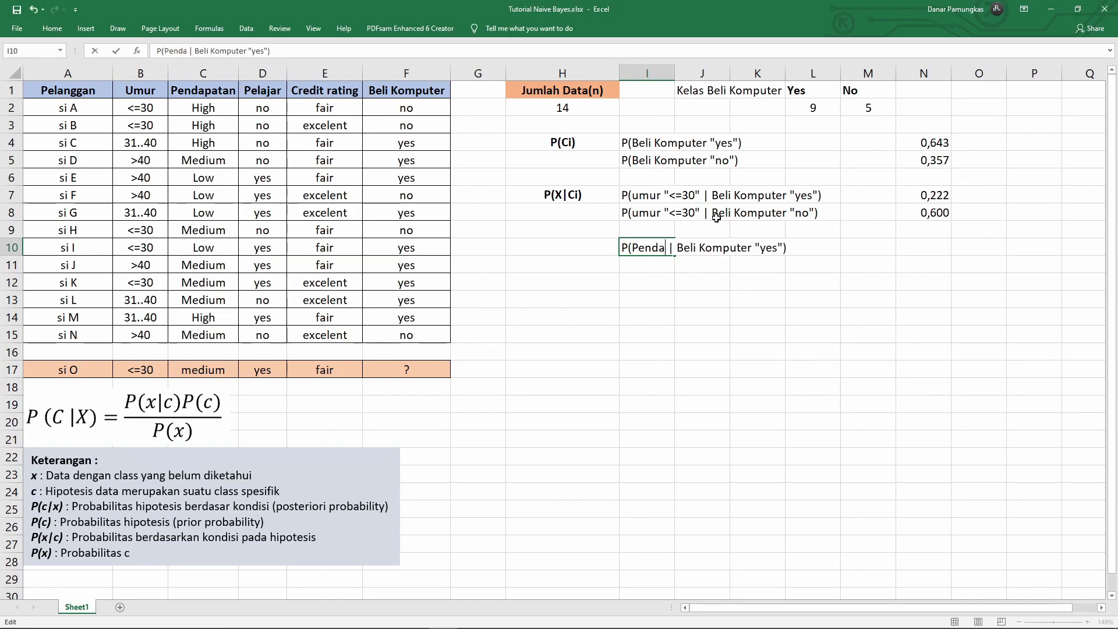
pyautogui.write(' ""')
pyautogui.press('Left')
pyautogui.write('medium')
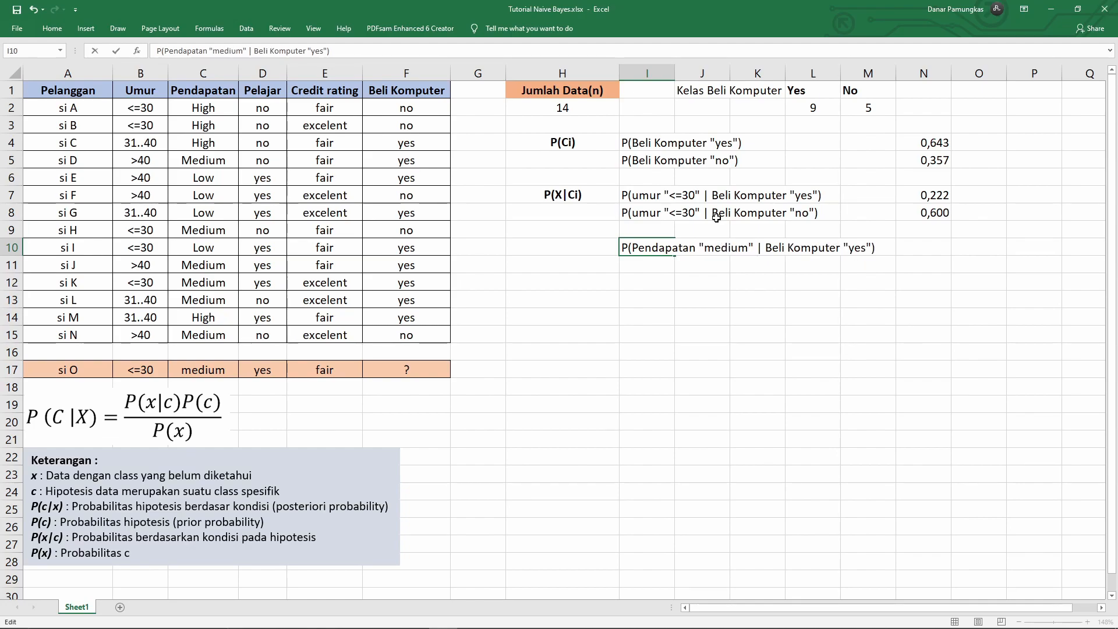
pyautogui.press('Return')
# Copy the I10 label into I11 and change it to P(Pendapatan "medium" | Beli Komputer "no")
pyautogui.press('Up')
pyautogui.hotkey('ctrl', 'c')
pyautogui.press('Down')
pyautogui.hotkey('ctrl', 'v')
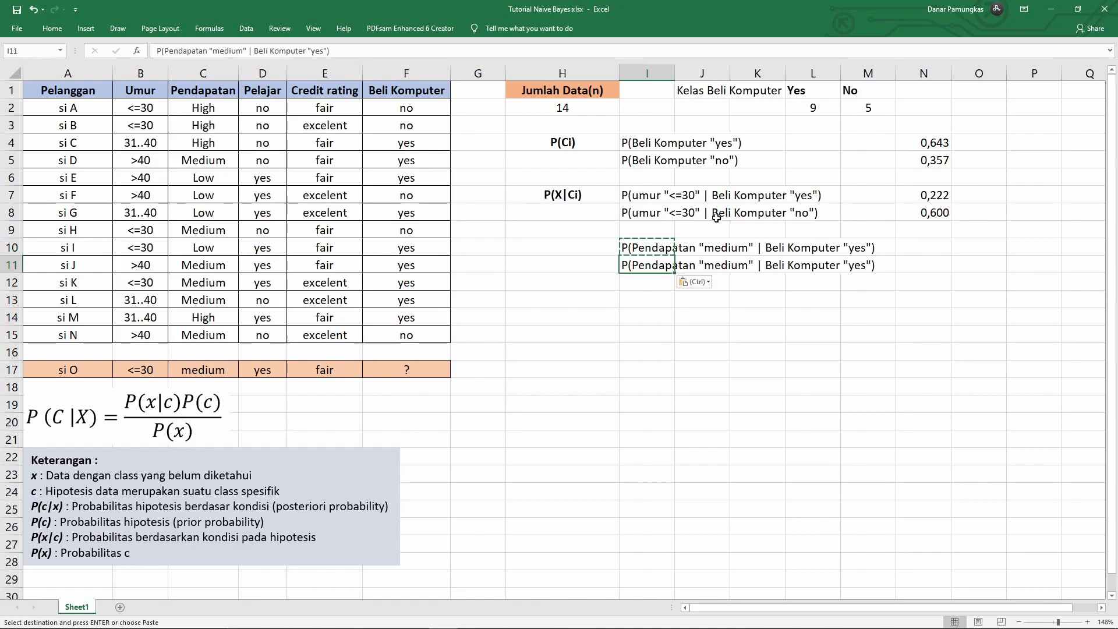
pyautogui.press('F2')
pyautogui.press('Left')
pyautogui.press('Left')
pyautogui.press('BackSpace')
pyautogui.press('BackSpace')
pyautogui.press('BackSpace')
pyautogui.write('no')
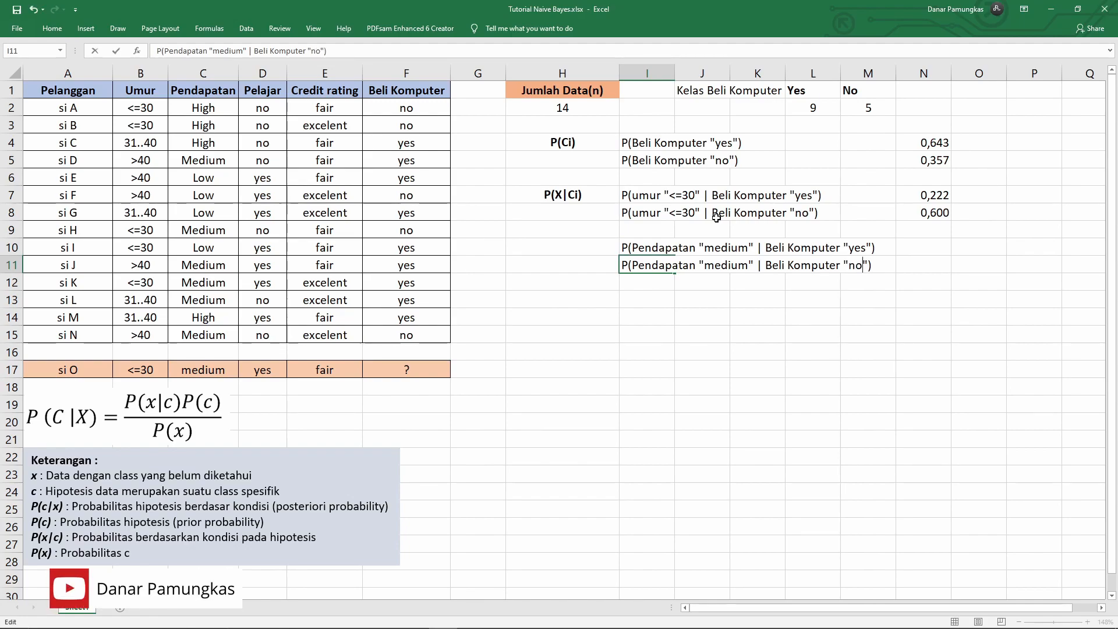
pyautogui.press('Tab')
# Mark the Medium Pendapatan rows whose Beli Komputer is yes, and enter their probability in N10 as =4/L2
pyautogui.press('Tab')
pyautogui.press('Tab')
pyautogui.press('Tab')
pyautogui.press('Tab')
pyautogui.press('Up')
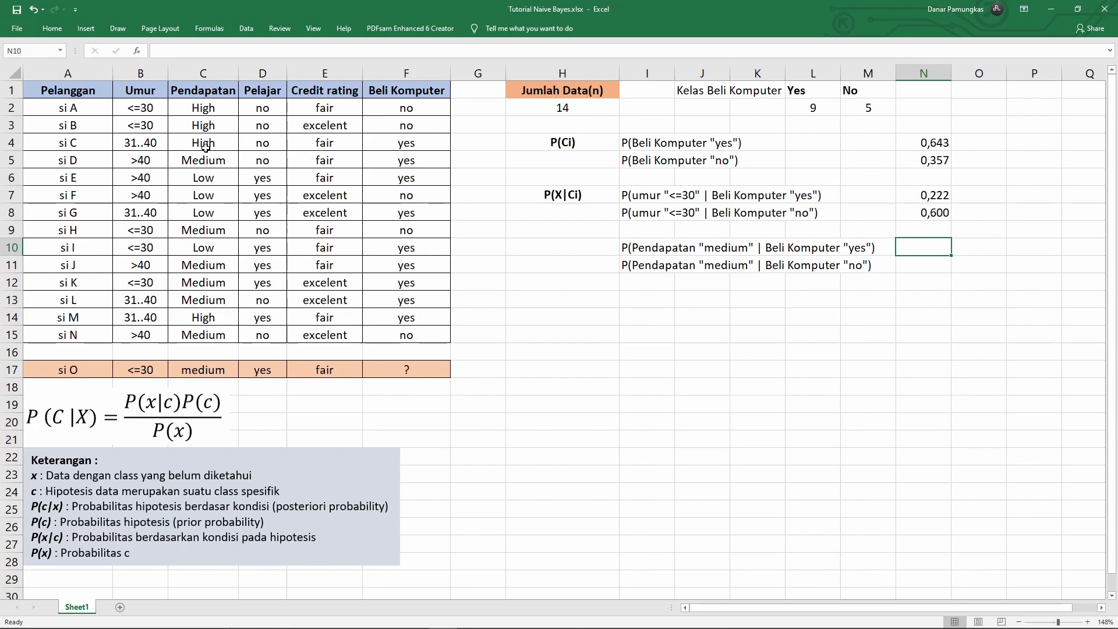
pyautogui.moveTo(198, 161); pyautogui.dragTo(375, 169)
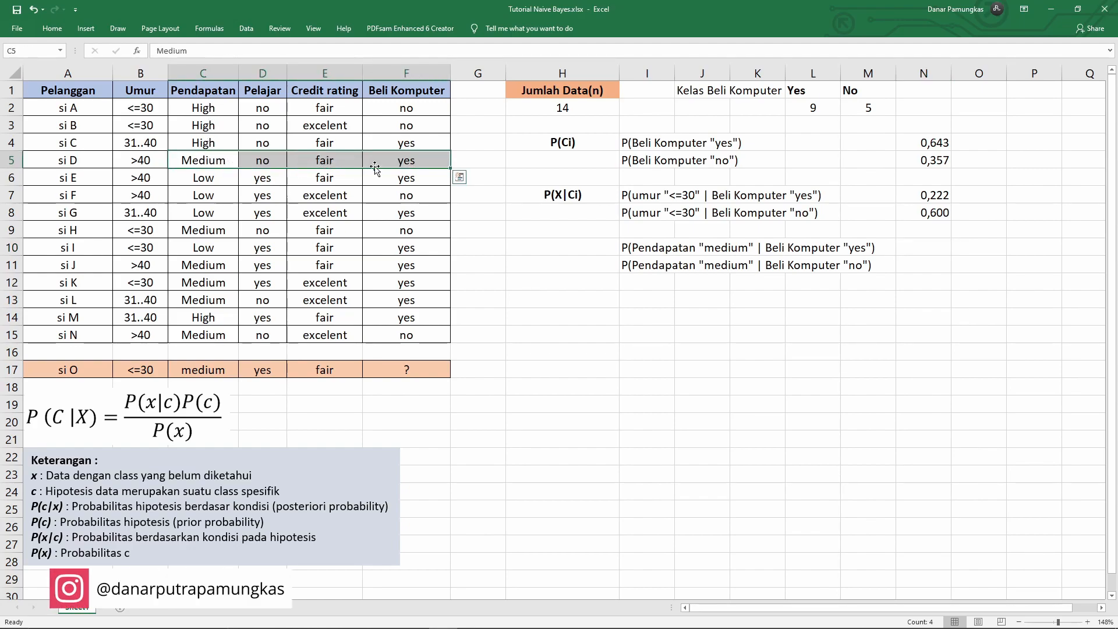
pyautogui.moveTo(199, 261); pyautogui.dragTo(398, 267)
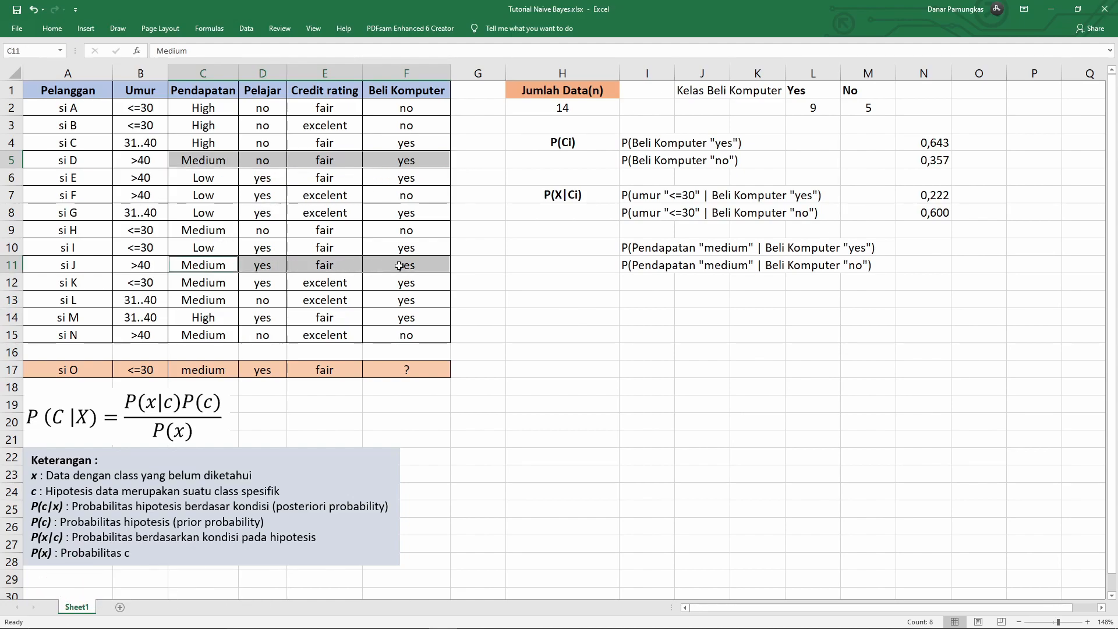
pyautogui.moveTo(202, 283); pyautogui.dragTo(385, 286)
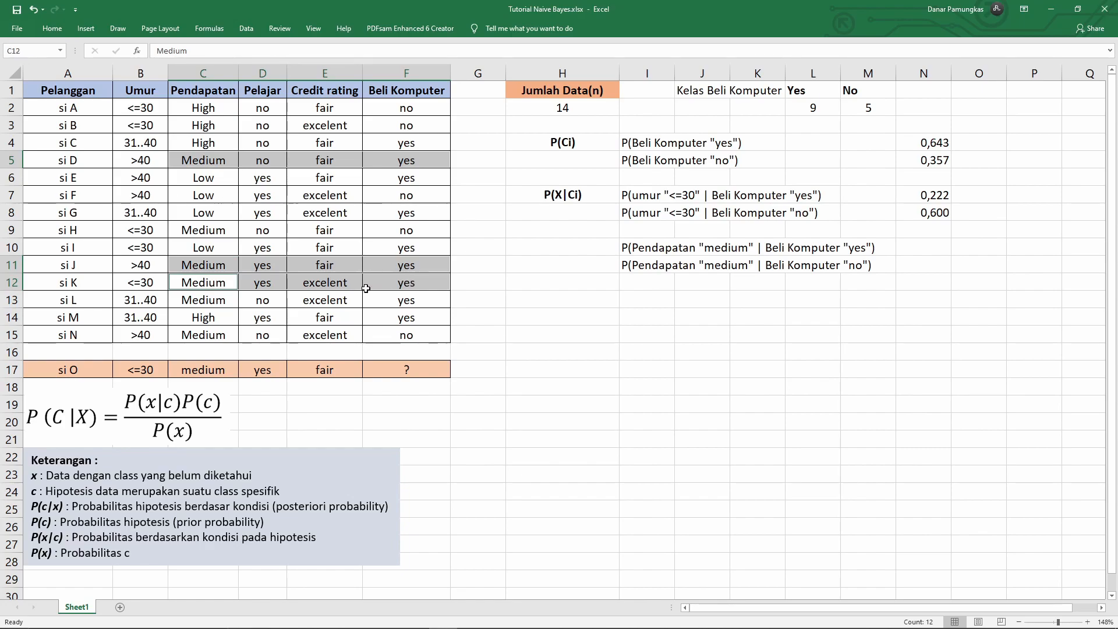
pyautogui.moveTo(217, 300); pyautogui.dragTo(401, 307)
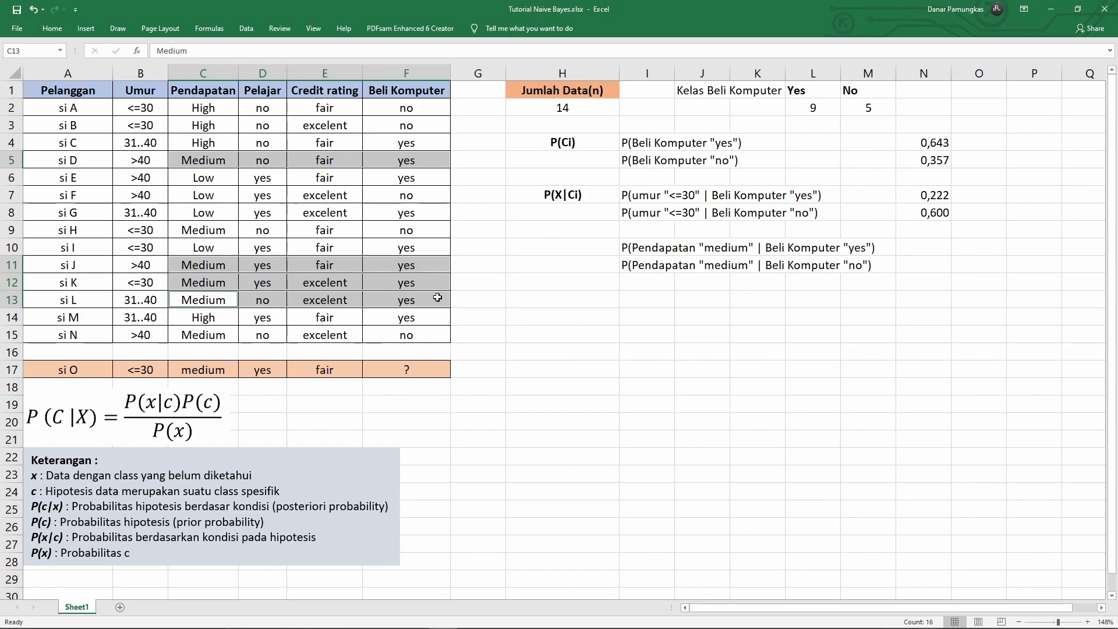
pyautogui.click(925, 251)
pyautogui.write('=4')
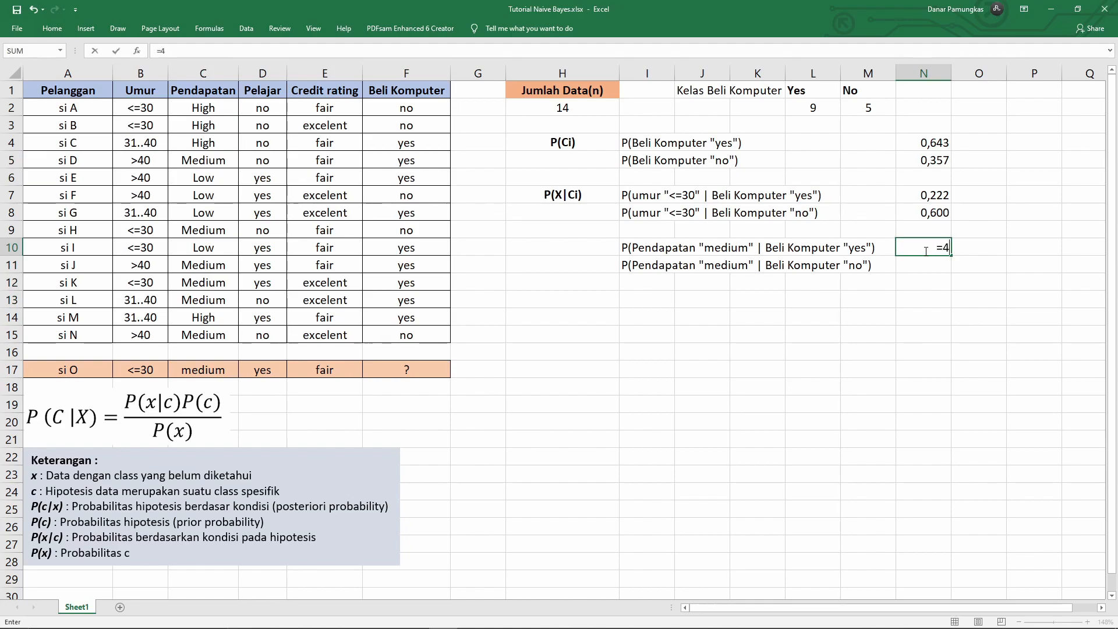
pyautogui.write('/')
pyautogui.click(811, 107)
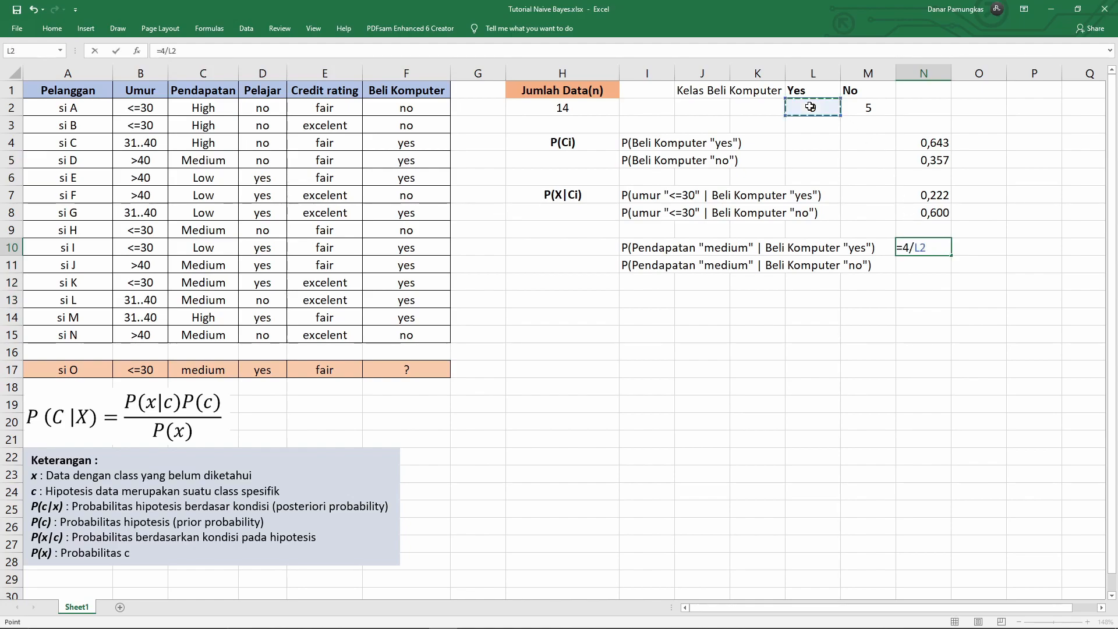
pyautogui.press('Return')
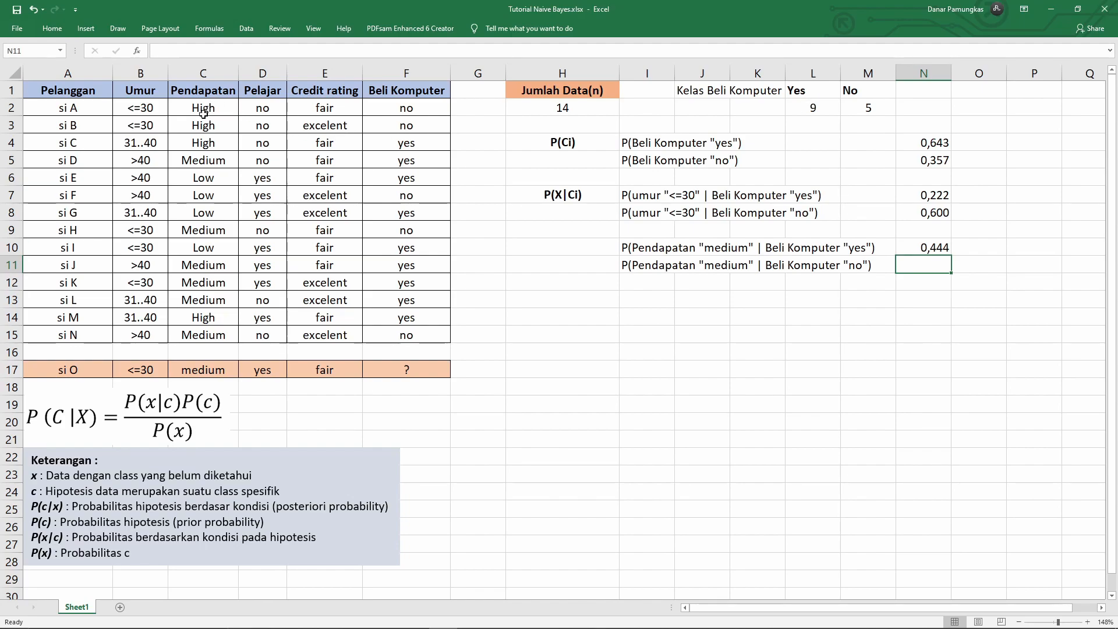
# Mark the Medium Pendapatan rows whose Beli Komputer is no, and enter their probability in N11 as =2/M2
pyautogui.moveTo(209, 230); pyautogui.dragTo(399, 231)
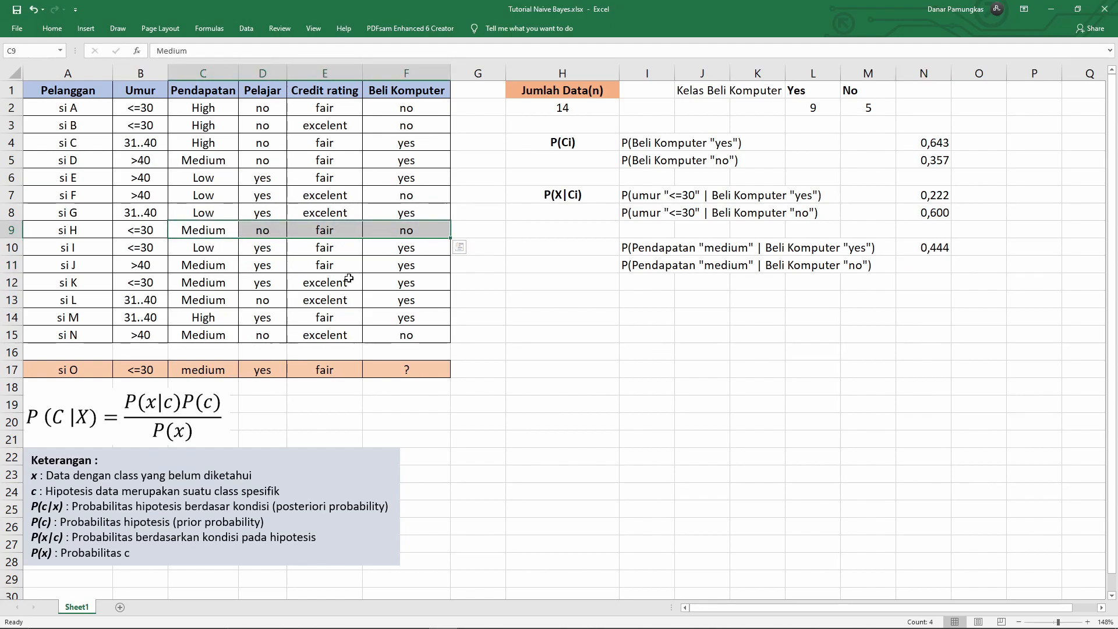
pyautogui.moveTo(213, 335); pyautogui.dragTo(401, 337)
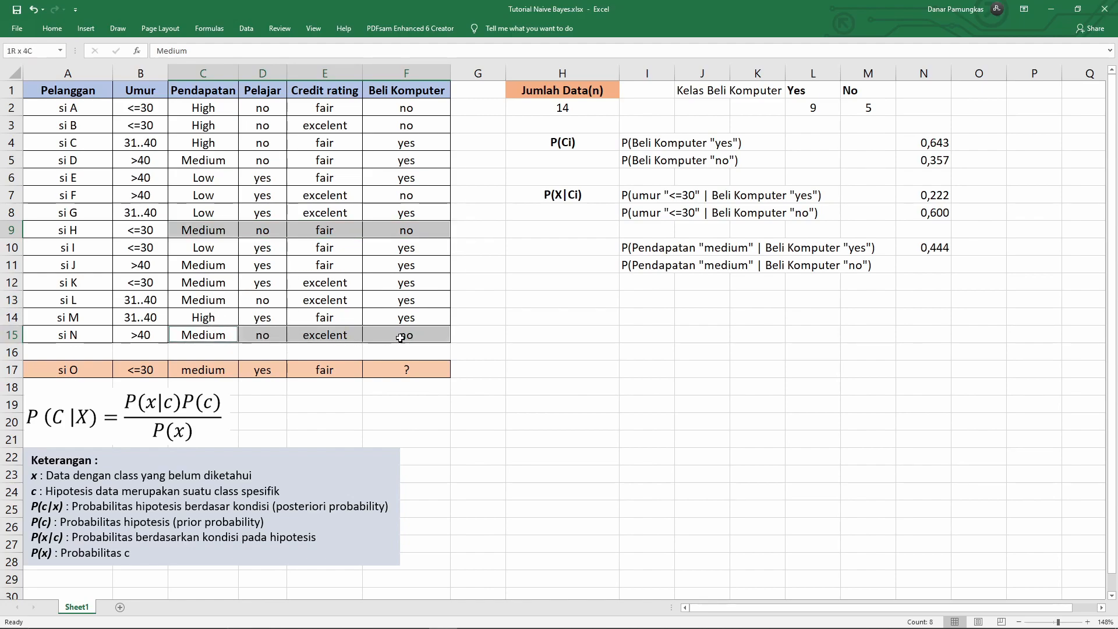
pyautogui.click(922, 269)
pyautogui.write('=2/')
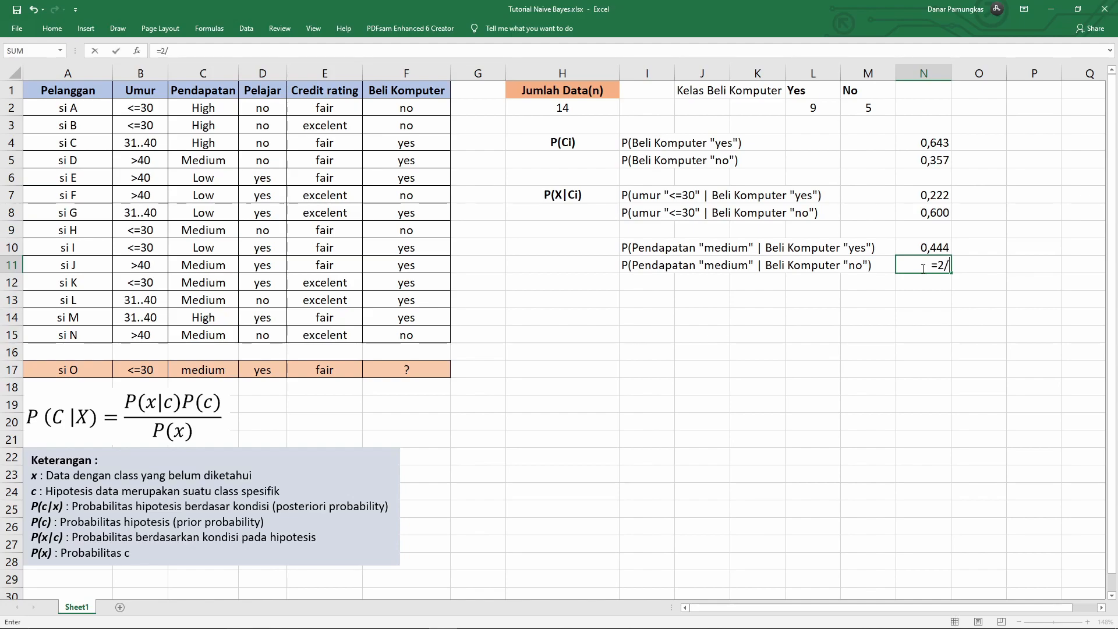
pyautogui.click(866, 108)
pyautogui.press('Return')
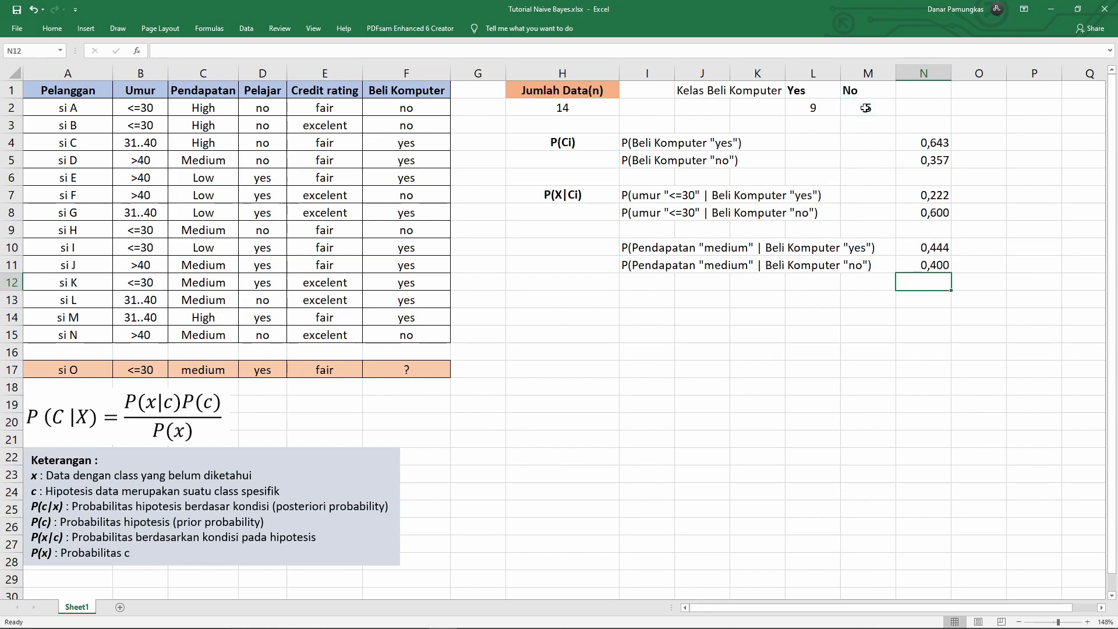
# Copy the I10 label into I13 and change it to P(Pelajar "yes" | Beli Komputer "yes")
pyautogui.press('Down')
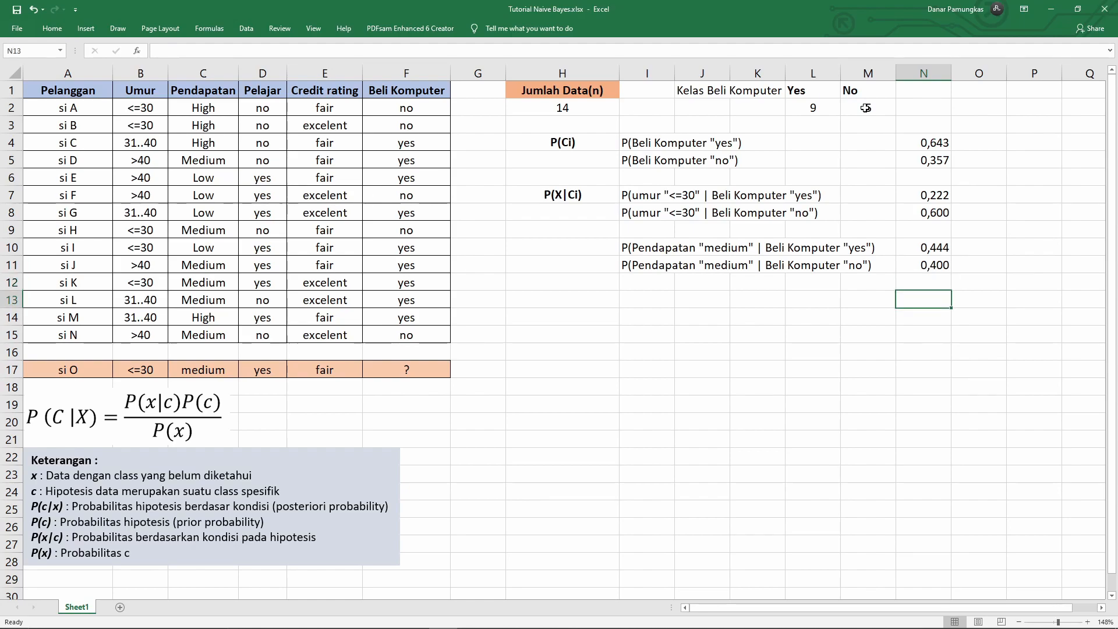
pyautogui.press('Left')
pyautogui.press('Left')
pyautogui.press('Left')
pyautogui.press('Left')
pyautogui.press('Left')
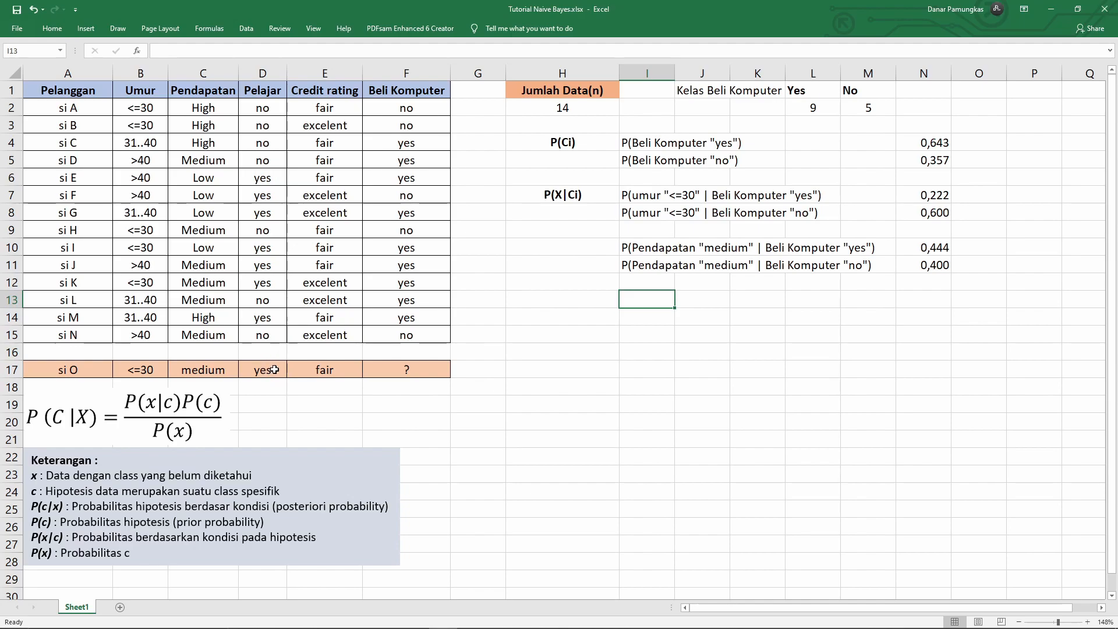
pyautogui.click(635, 248)
pyautogui.hotkey('ctrl', 'c')
pyautogui.click(634, 300)
pyautogui.hotkey('ctrl', 'v')
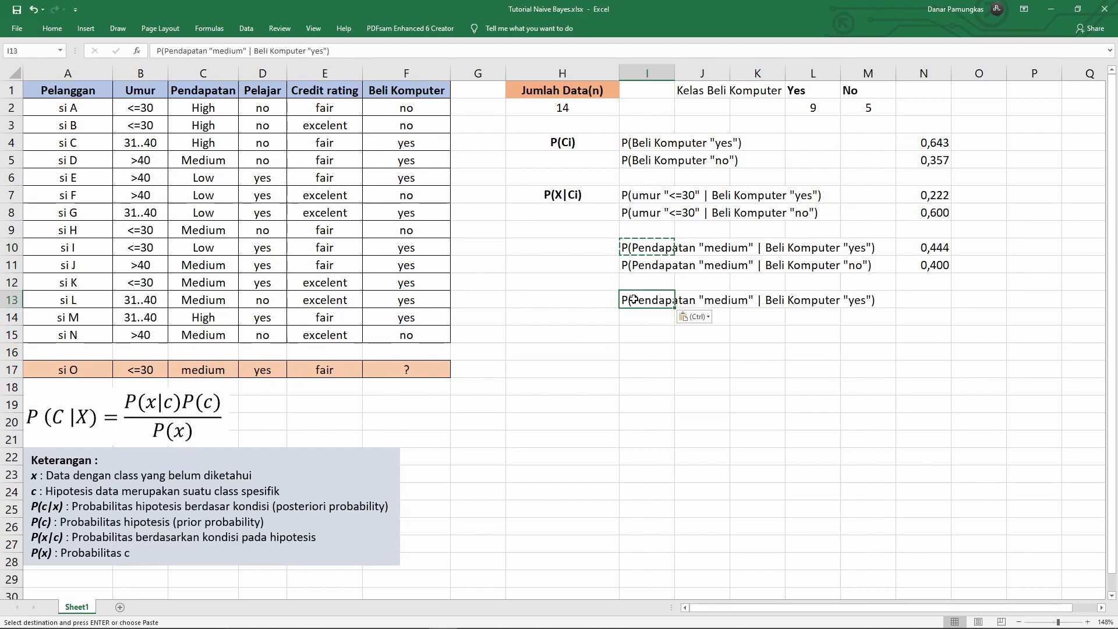
pyautogui.press('ctrl')
pyautogui.press('Escape')
pyautogui.press('Escape')
pyautogui.press('F2')
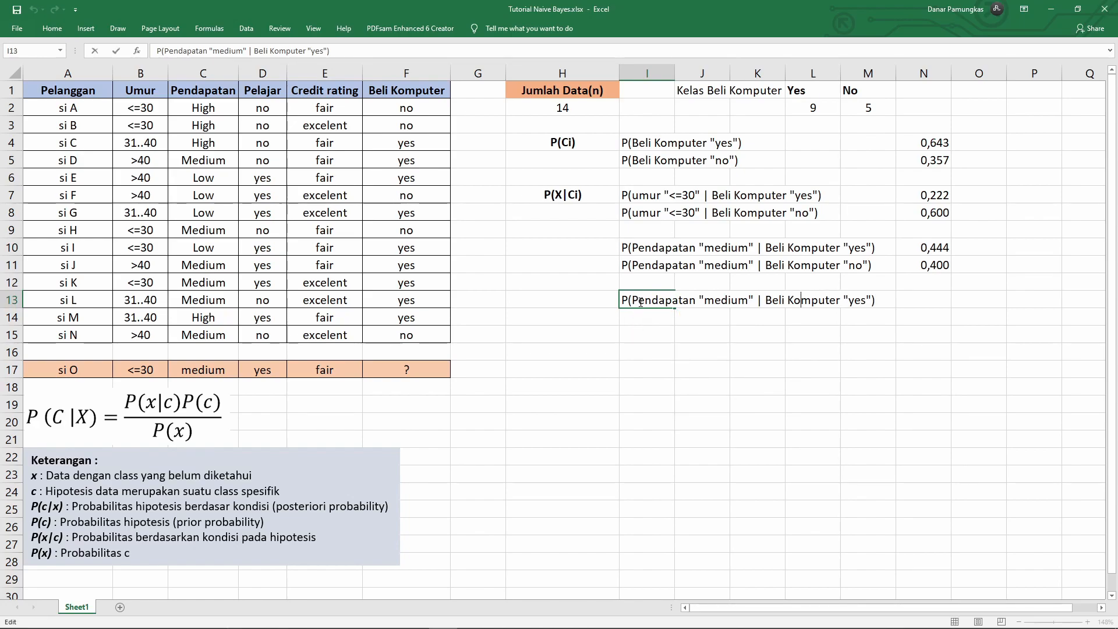
pyautogui.hotkey('ctrl', 'shift', 'Left')
pyautogui.hotkey('ctrl', 'shift', 'Left')
pyautogui.hotkey('ctrl', 'shift', 'Left')
pyautogui.hotkey('ctrl', 'shift', 'Left')
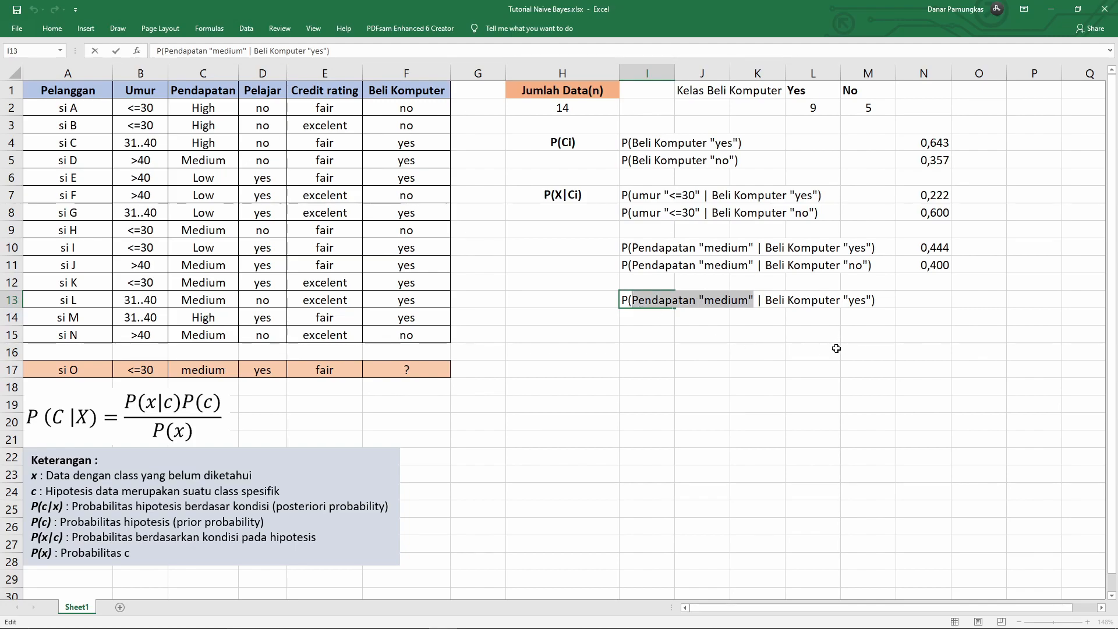
pyautogui.write('Pelajar ""yes')
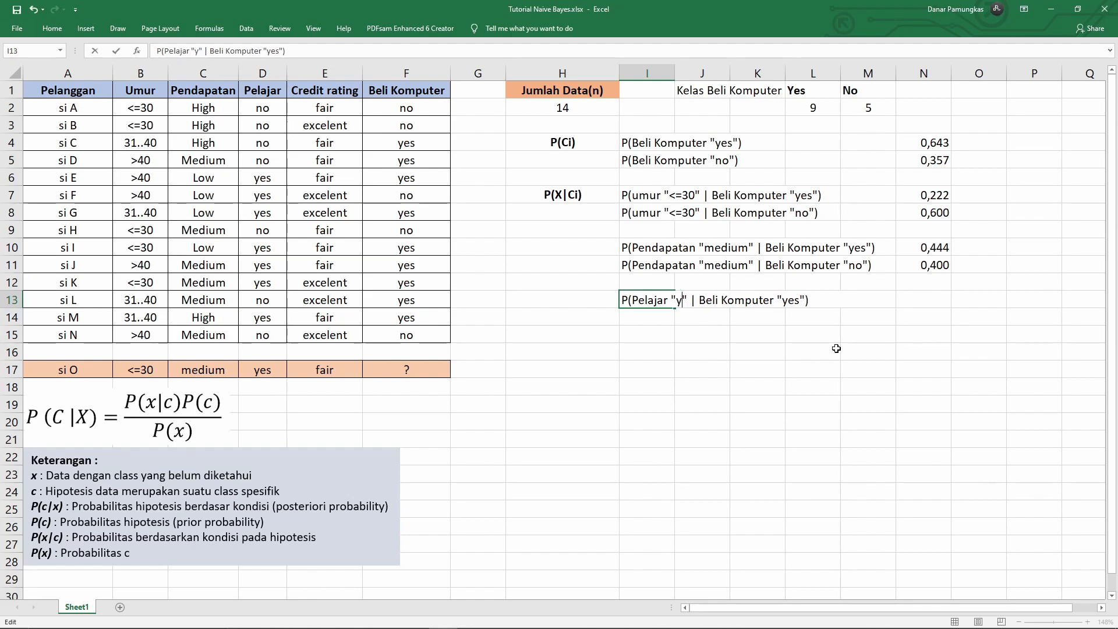
pyautogui.press('Return')
# Copy the I13 label into I14 and change it to P(Pelajar "yes" | Beli Komputer "no")
pyautogui.press('Up')
pyautogui.hotkey('ctrl', 'c')
pyautogui.press('Down')
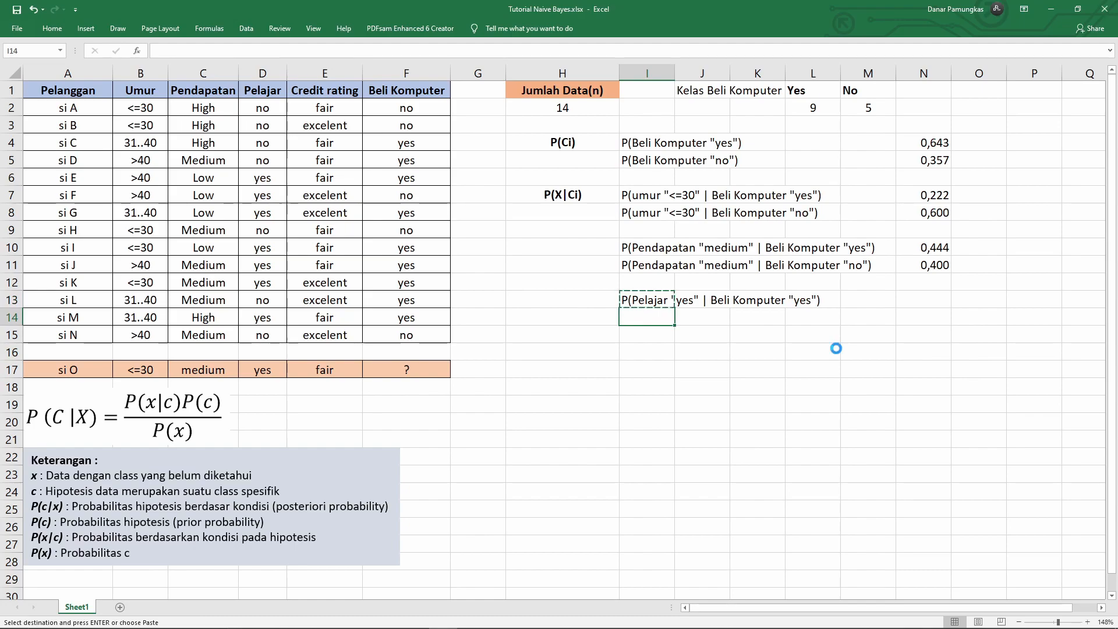
pyautogui.hotkey('ctrl', 'v')
pyautogui.press('F2')
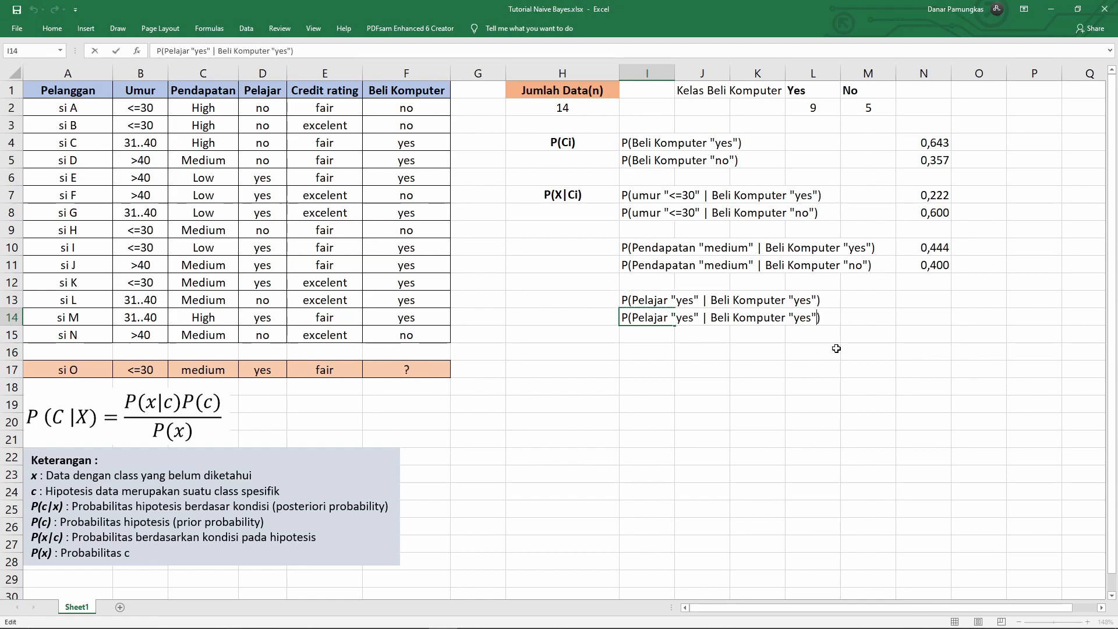
pyautogui.press('BackSpace')
pyautogui.press('BackSpace')
pyautogui.press('BackSpace')
pyautogui.write('no')
pyautogui.press('Tab')
# Mark the Pelajar "yes" rows whose Beli Komputer is yes, and enter their probability in N13 as =6/L2
pyautogui.press('Tab')
pyautogui.press('Tab')
pyautogui.press('Tab')
pyautogui.press('Tab')
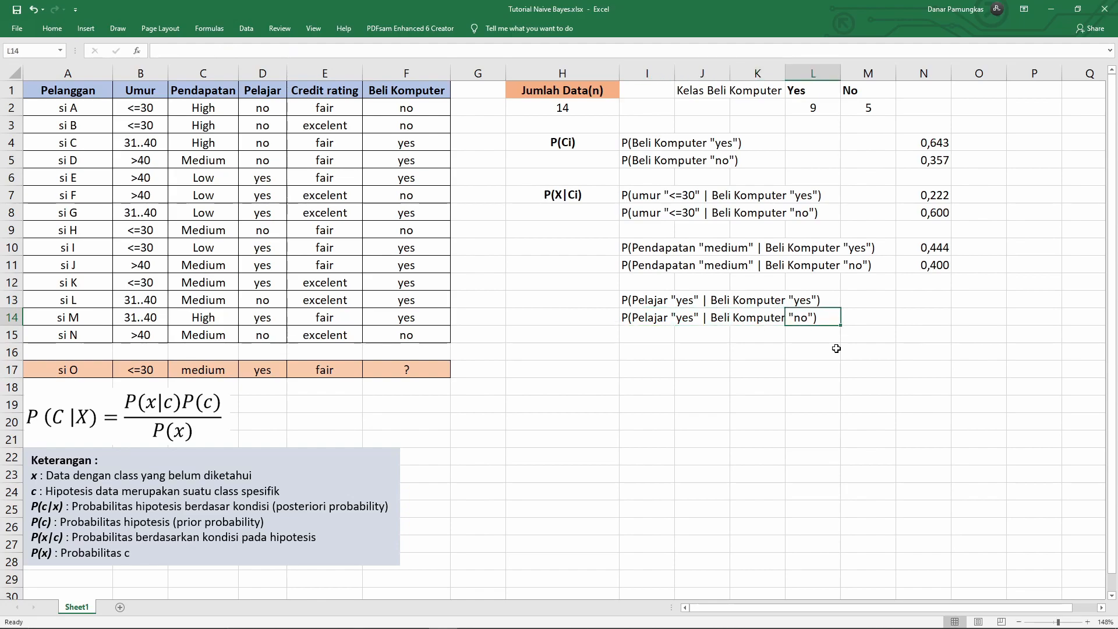
pyautogui.press('Up')
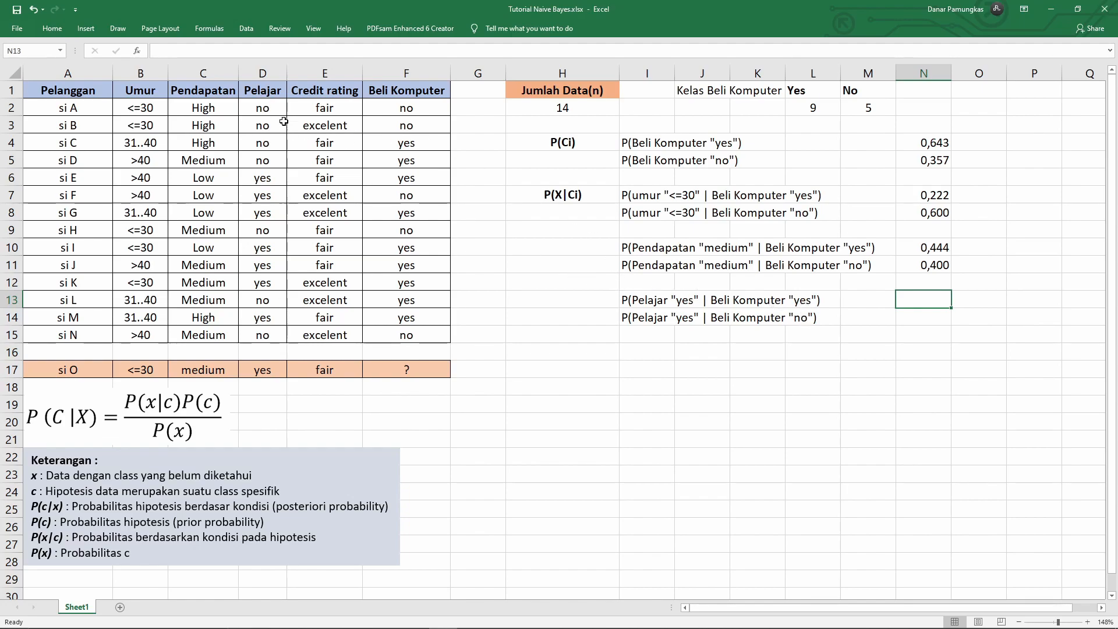
pyautogui.moveTo(263, 176); pyautogui.dragTo(378, 176)
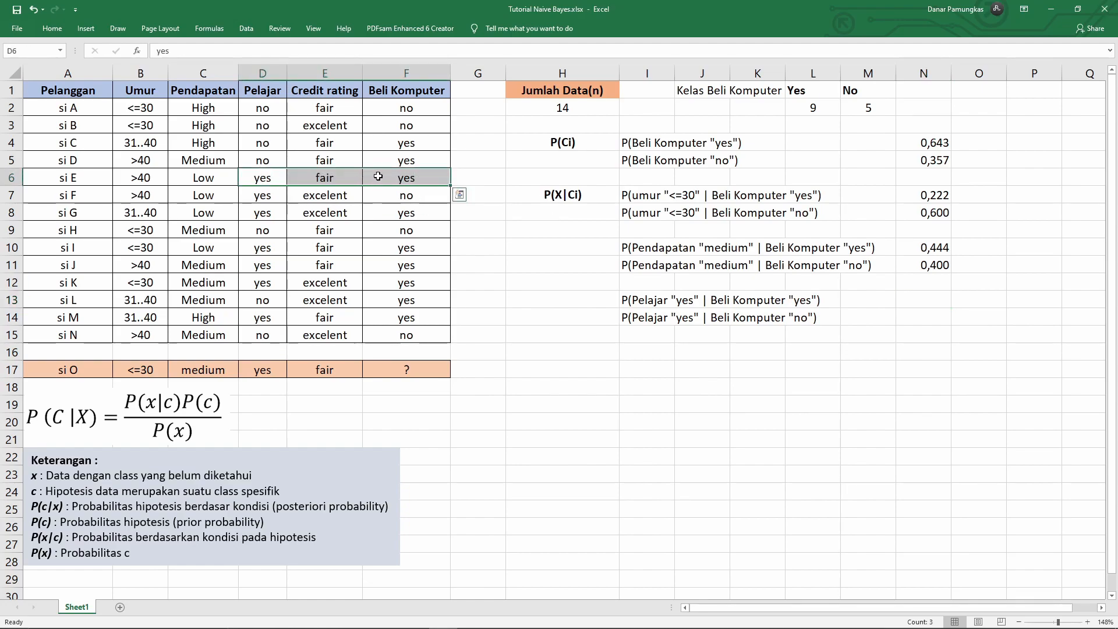
pyautogui.keyDown('ctrl'); pyautogui.moveTo(269, 213); pyautogui.dragTo(391, 217); pyautogui.keyUp('ctrl')
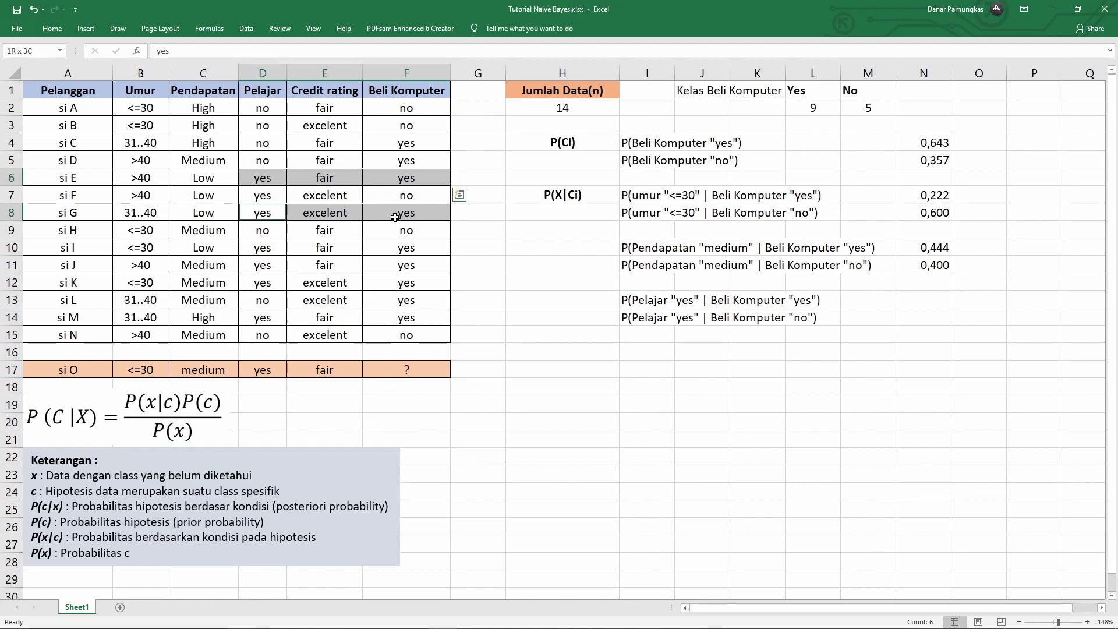
pyautogui.keyDown('ctrl'); pyautogui.moveTo(272, 249); pyautogui.dragTo(414, 250); pyautogui.keyUp('ctrl')
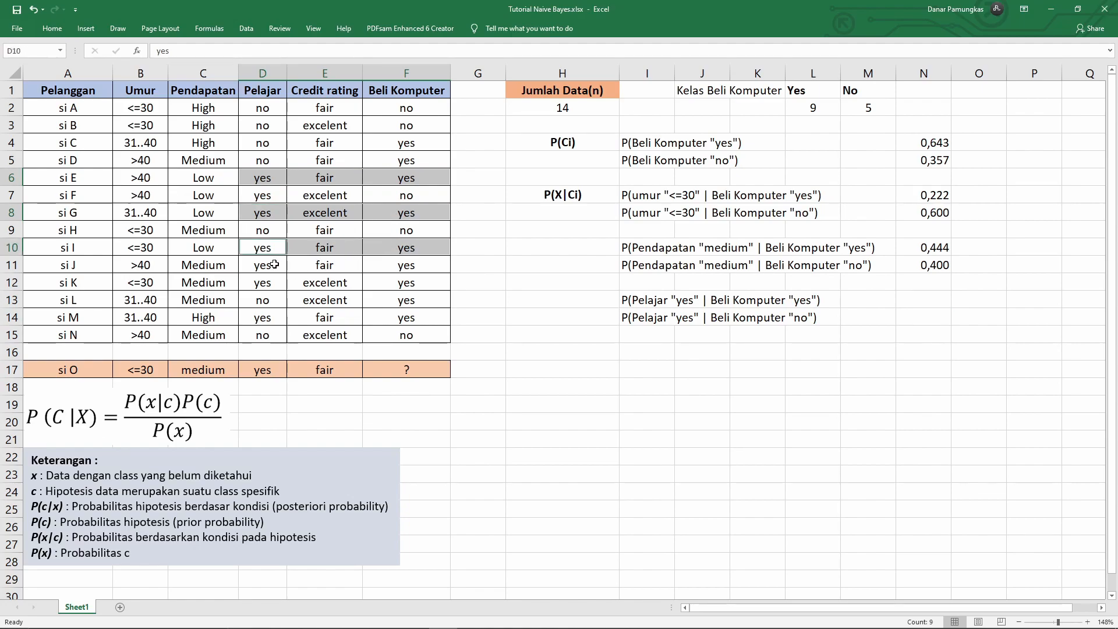
pyautogui.keyDown('ctrl'); pyautogui.moveTo(276, 264); pyautogui.dragTo(413, 265); pyautogui.keyUp('ctrl')
pyautogui.keyDown('ctrl'); pyautogui.moveTo(258, 281); pyautogui.dragTo(397, 284); pyautogui.keyUp('ctrl')
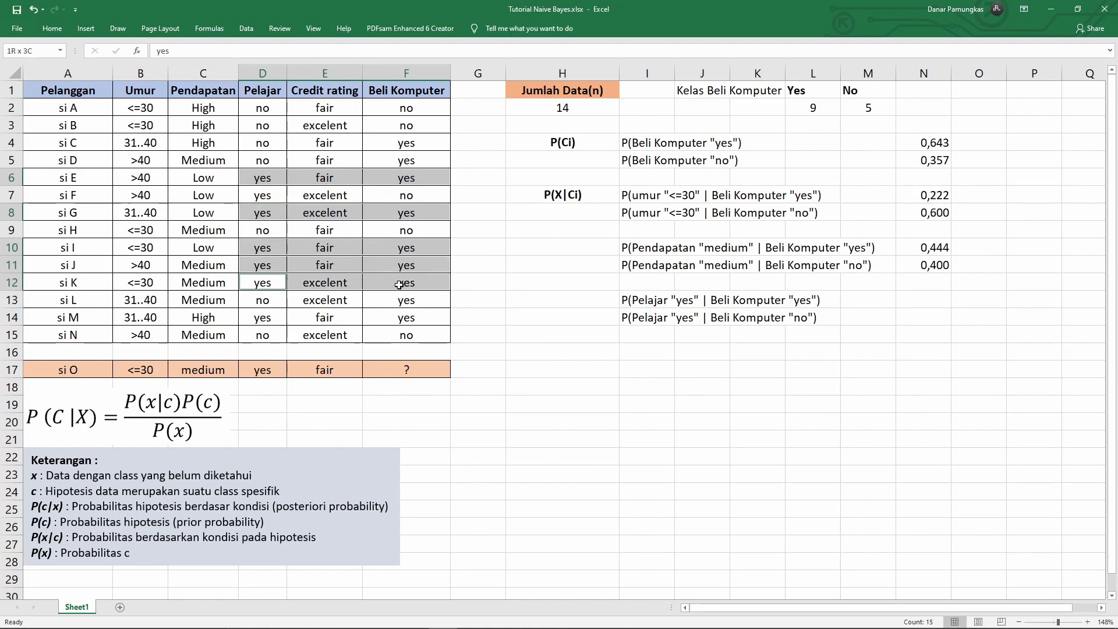
pyautogui.keyDown('ctrl'); pyautogui.moveTo(272, 317); pyautogui.dragTo(392, 318); pyautogui.keyUp('ctrl')
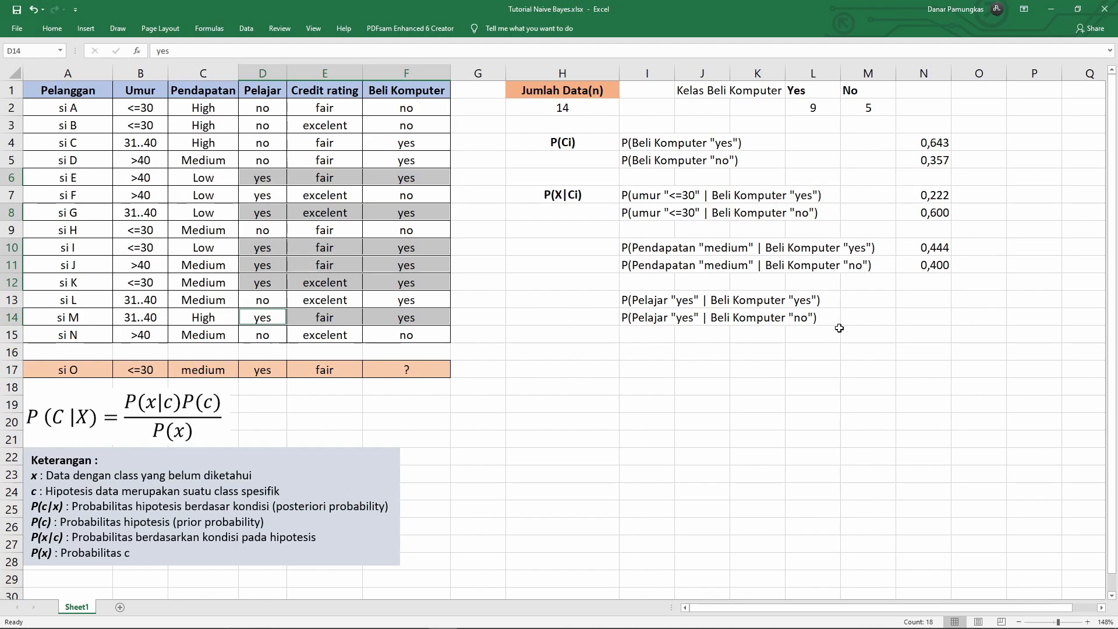
pyautogui.click(914, 299)
pyautogui.write('=')
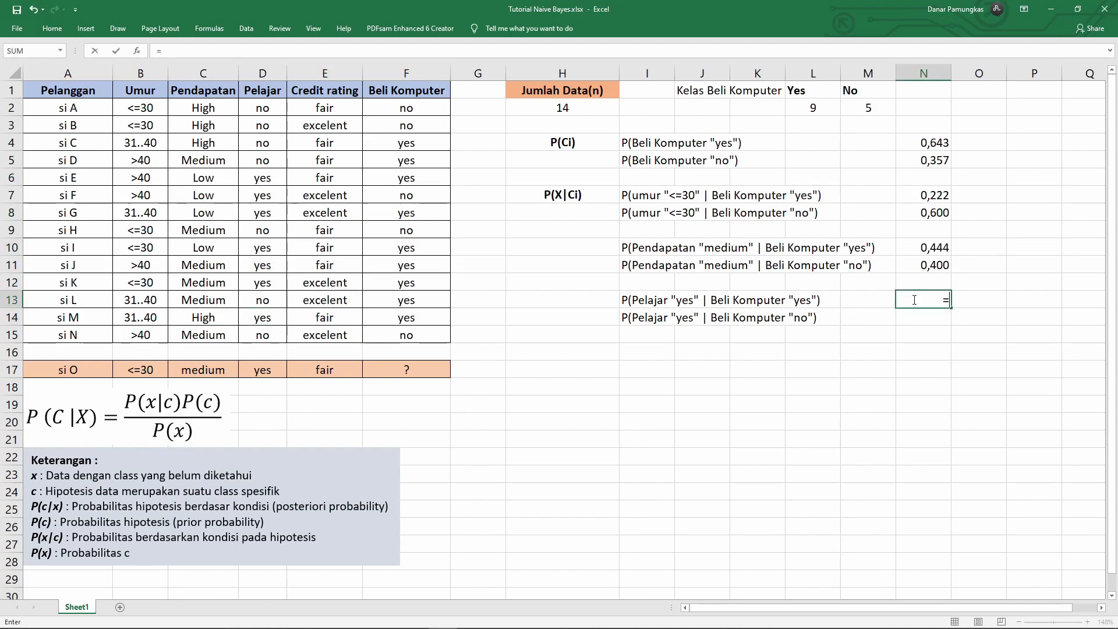
pyautogui.write('6/')
pyautogui.click(809, 105)
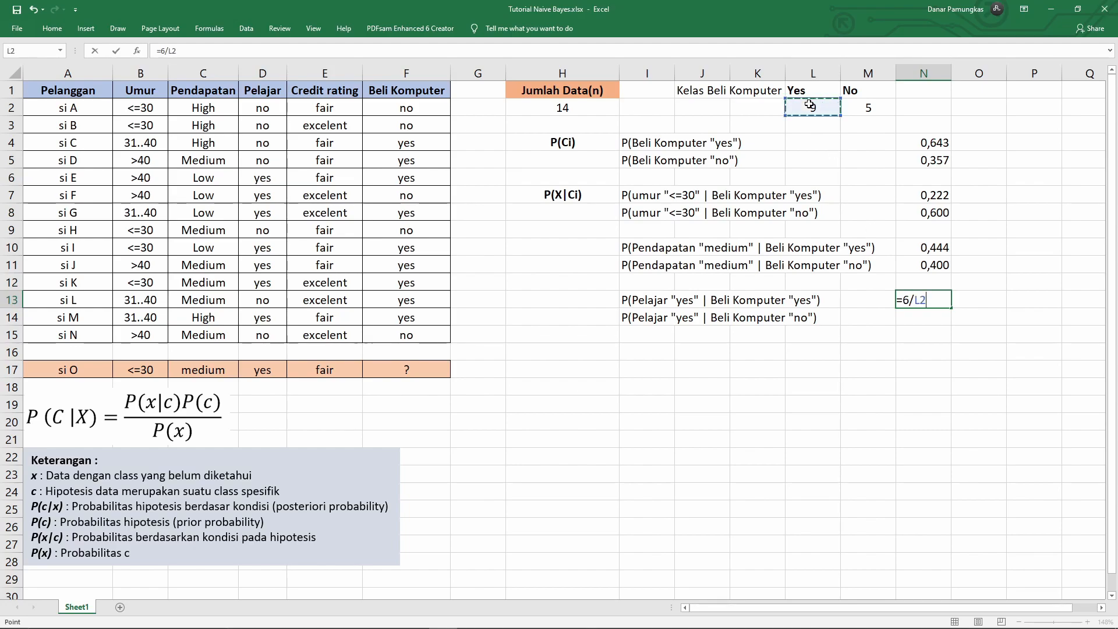
pyautogui.press('Return')
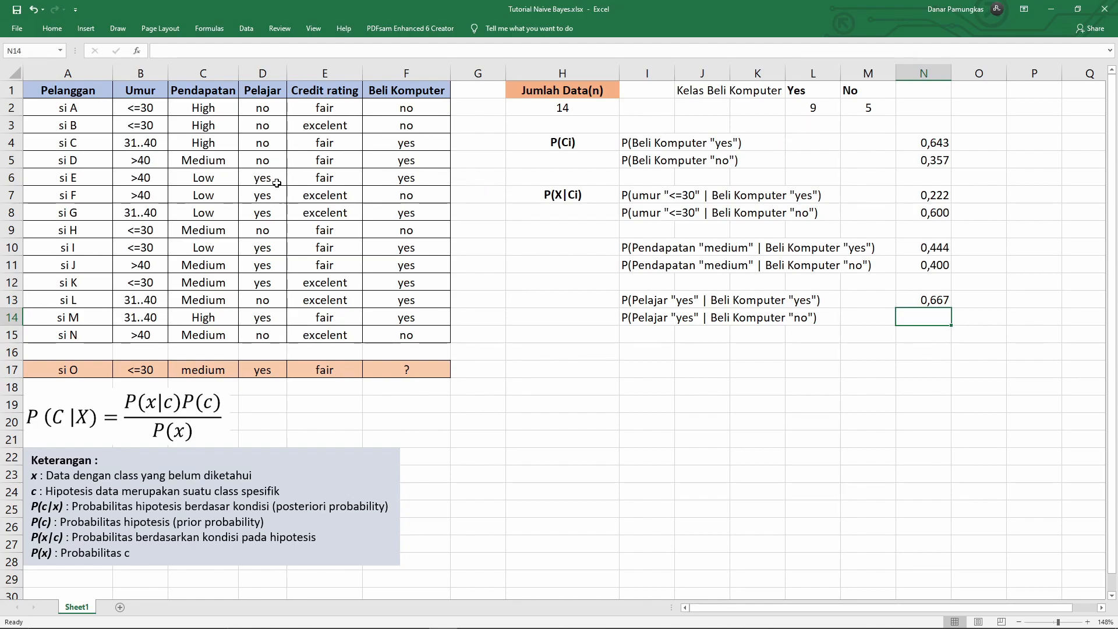
# Mark the Pelajar "yes" row whose Beli Komputer is no, and enter its probability in N14 as =1/M2
pyautogui.click(262, 194)
pyautogui.moveTo(287, 197); pyautogui.dragTo(385, 197)
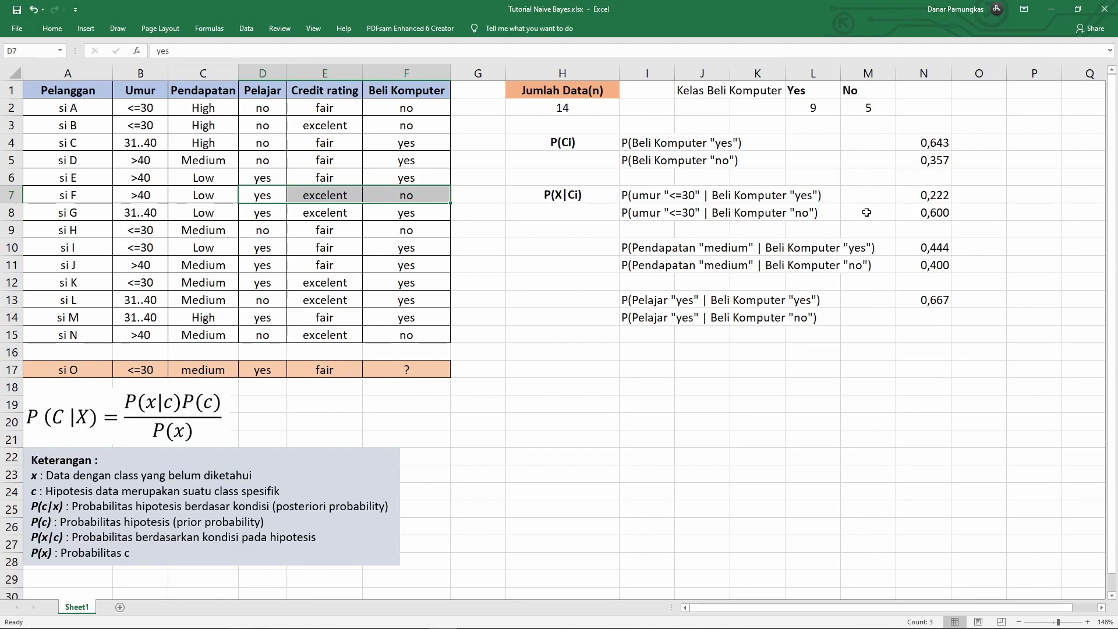
pyautogui.click(922, 321)
pyautogui.write('=')
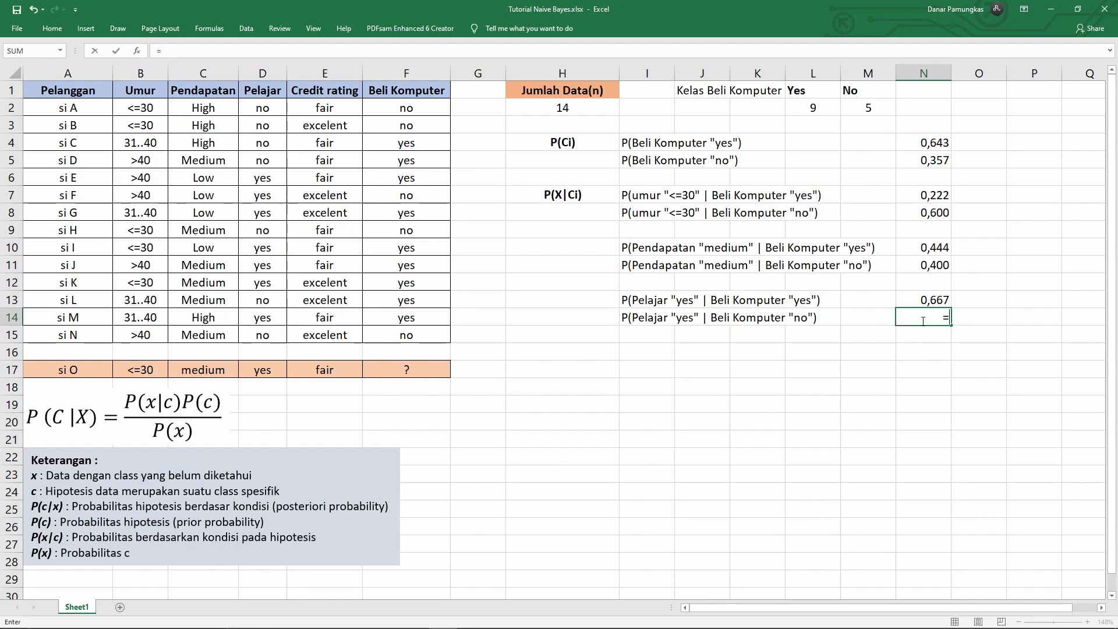
pyautogui.write('1/')
pyautogui.click(866, 109)
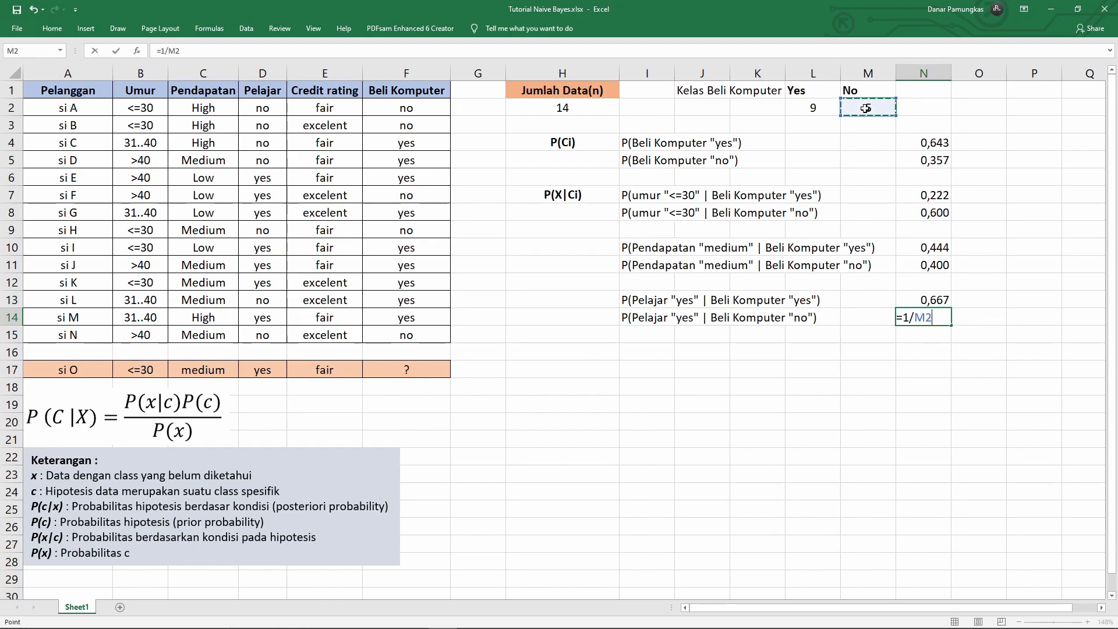
pyautogui.press('Return')
# Copy the I13 label into I16 and change it to P(Credit "fair"| Beli Komputer "yes")
pyautogui.press('Left')
pyautogui.press('Left')
pyautogui.press('Left')
pyautogui.press('Left')
pyautogui.press('Left')
pyautogui.press('Down')
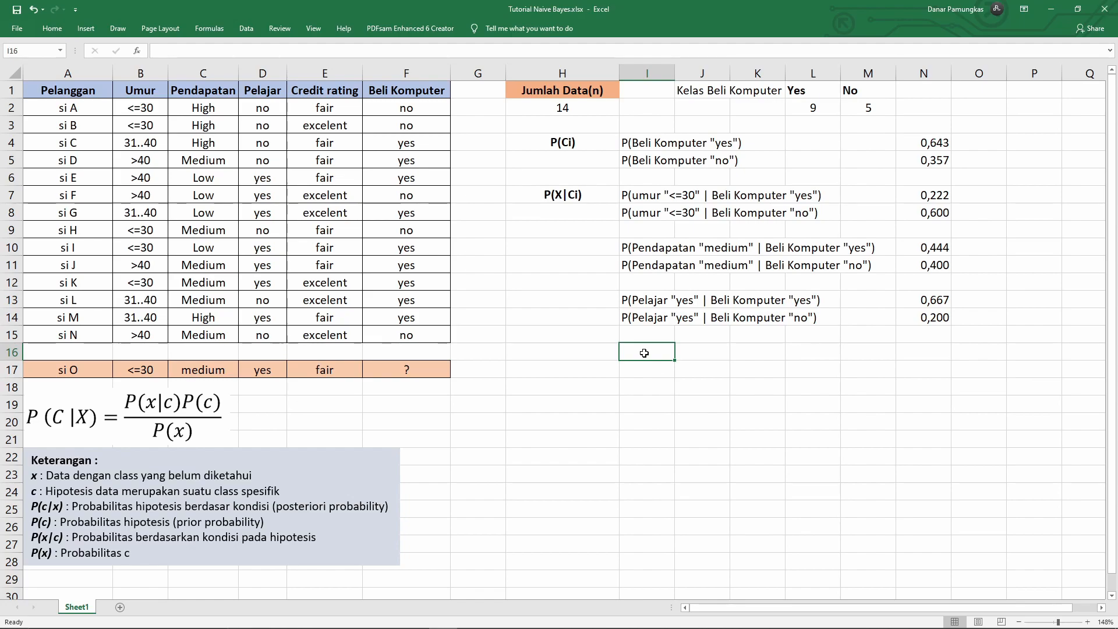
pyautogui.click(633, 302)
pyautogui.hotkey('ctrl', 'c')
pyautogui.press('Down')
pyautogui.press('Down')
pyautogui.press('Down')
pyautogui.hotkey('ctrl', 'v')
pyautogui.press('F2')
pyautogui.press('Left')
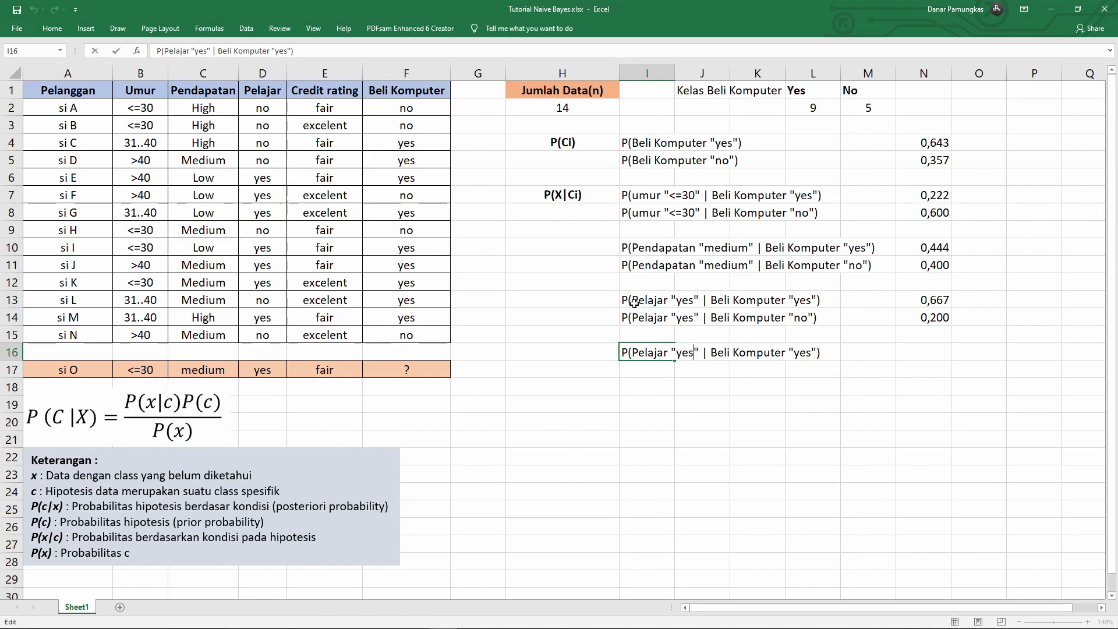
pyautogui.hotkey('shift', 'Left')
pyautogui.hotkey('shift', 'Left')
pyautogui.hotkey('shift', 'Left')
pyautogui.hotkey('shift', 'Left')
pyautogui.hotkey('shift', 'Left')
pyautogui.hotkey('shift', 'Left')
pyautogui.hotkey('shift', 'Left')
pyautogui.hotkey('shift', 'Left')
pyautogui.hotkey('shift', 'Left')
pyautogui.hotkey('shift', 'Left')
pyautogui.hotkey('shift', 'Left')
pyautogui.hotkey('shift', 'Left')
pyautogui.hotkey('shift', 'Left')
pyautogui.hotkey('shift', 'Left')
pyautogui.write('Credi')
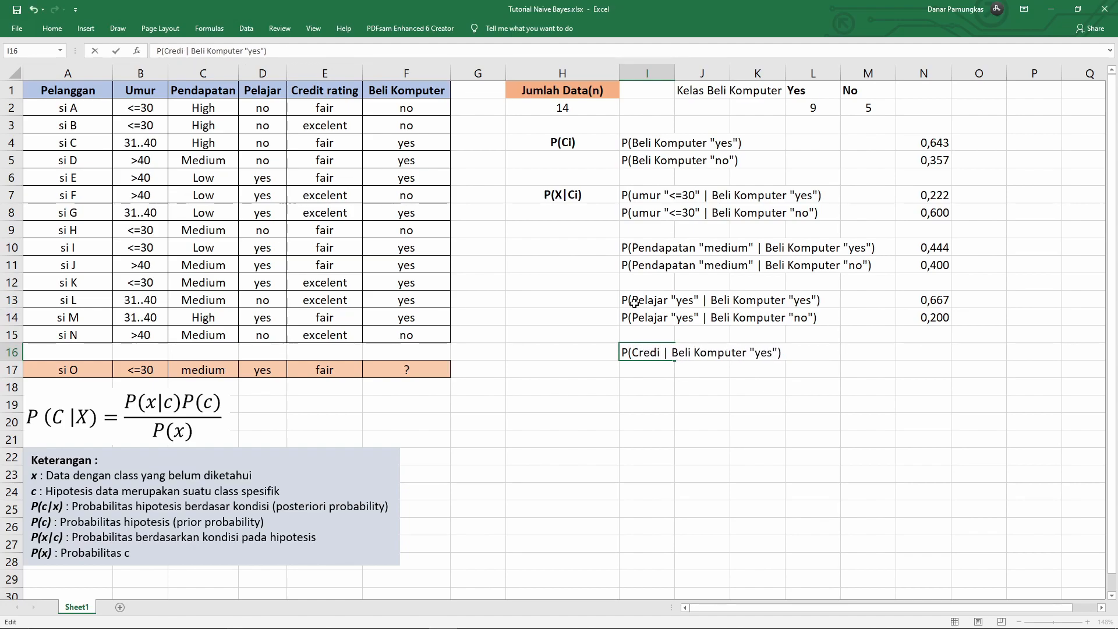
pyautogui.write('t')
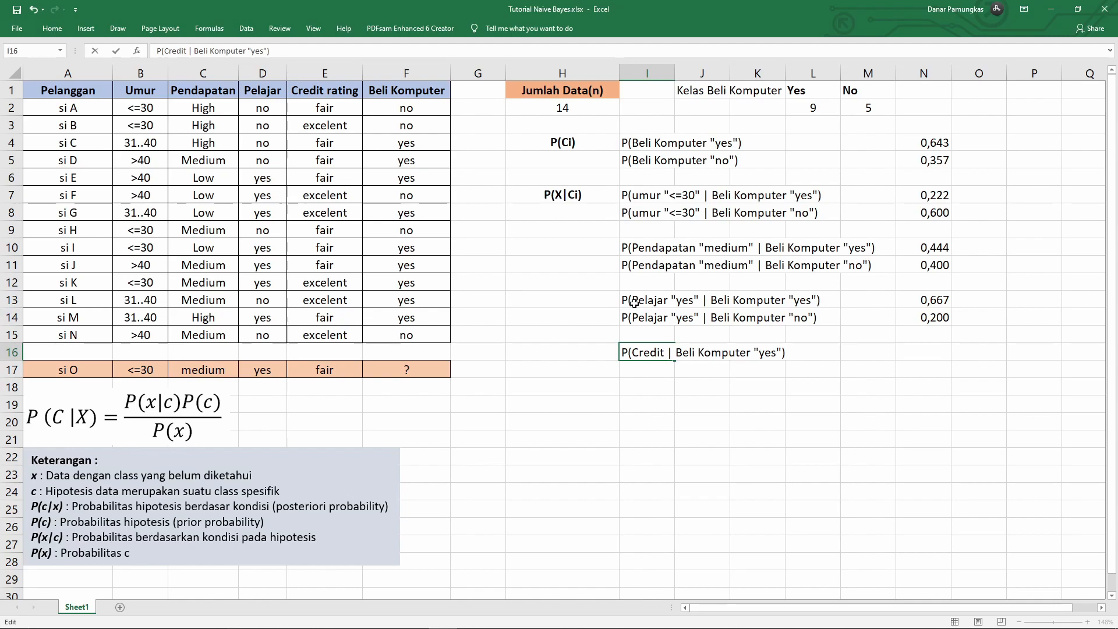
pyautogui.write('""')
pyautogui.write('fair')
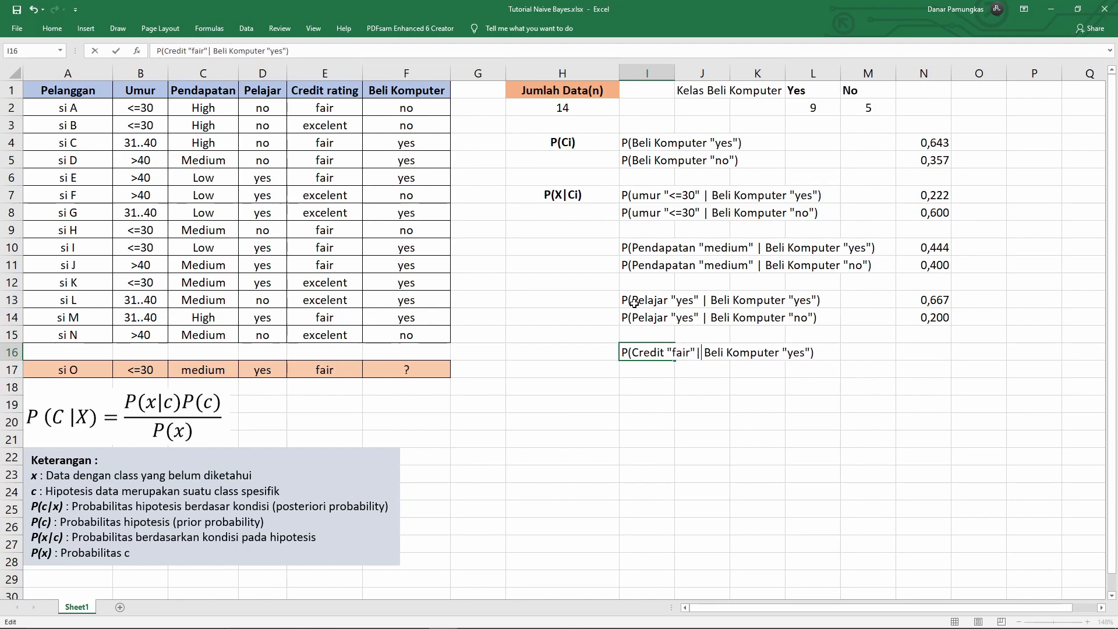
pyautogui.press('Return')
# Copy the I16 label into I17 and change it to P(Credit "fair"| Beli Komputer "no")
pyautogui.press('Up')
pyautogui.hotkey('ctrl', 'c')
pyautogui.press('Down')
pyautogui.hotkey('ctrl', 'v')
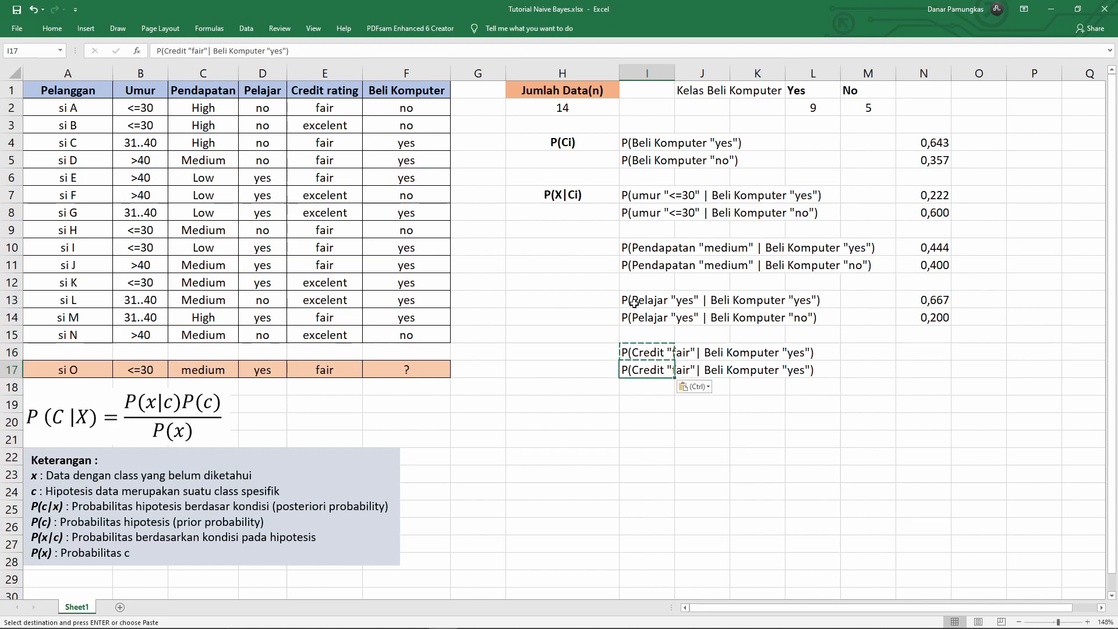
pyautogui.press('F2')
pyautogui.press('Left')
pyautogui.press('Left')
pyautogui.press('BackSpace')
pyautogui.press('BackSpace')
pyautogui.press('BackSpace')
pyautogui.write('no')
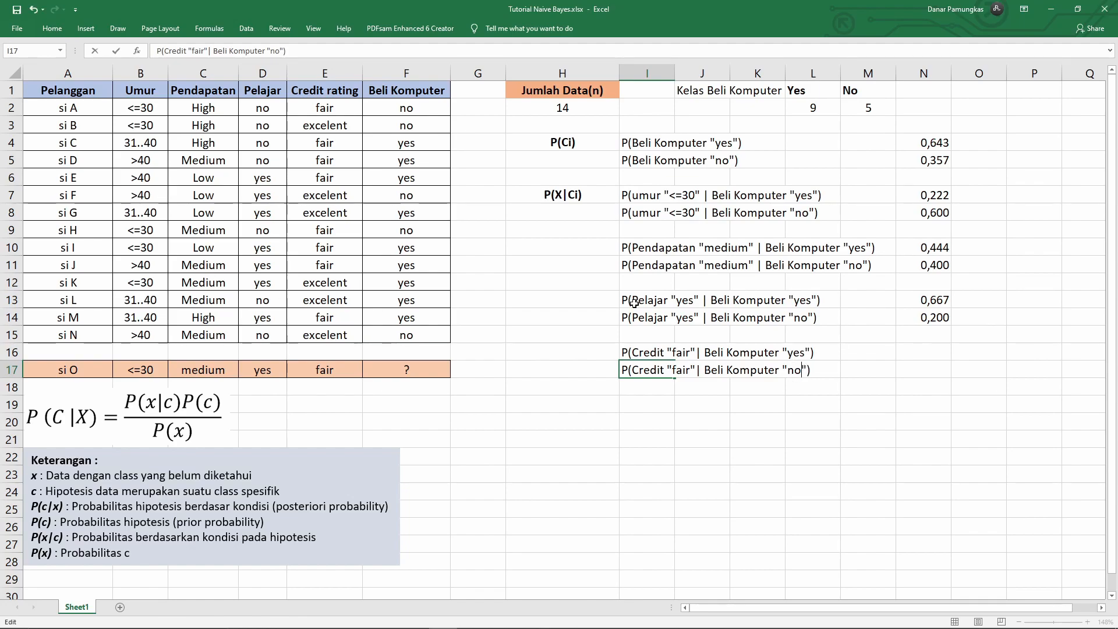
pyautogui.press('Tab')
# Mark the Credit rating "fair" rows whose Beli Komputer is yes, and enter their probability in N16 as =6/L2
pyautogui.press('Tab')
pyautogui.press('Tab')
pyautogui.press('Tab')
pyautogui.press('Tab')
pyautogui.press('Up')
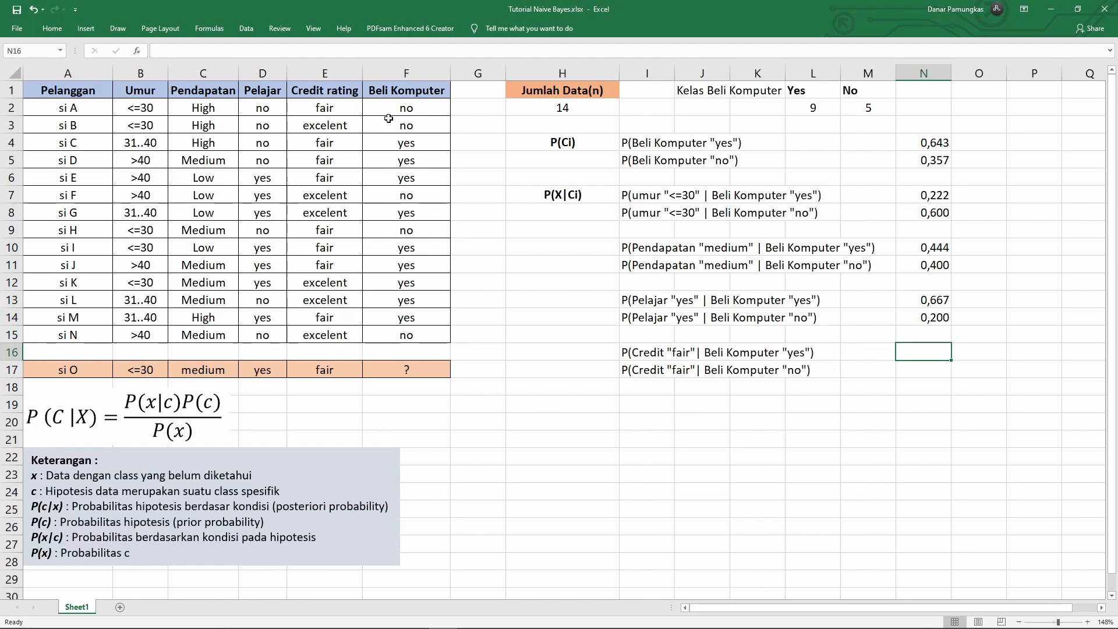
pyautogui.click(321, 143)
pyautogui.moveTo(320, 142); pyautogui.dragTo(405, 181)
pyautogui.keyDown('ctrl'); pyautogui.moveTo(338, 247); pyautogui.dragTo(405, 251); pyautogui.keyUp('ctrl')
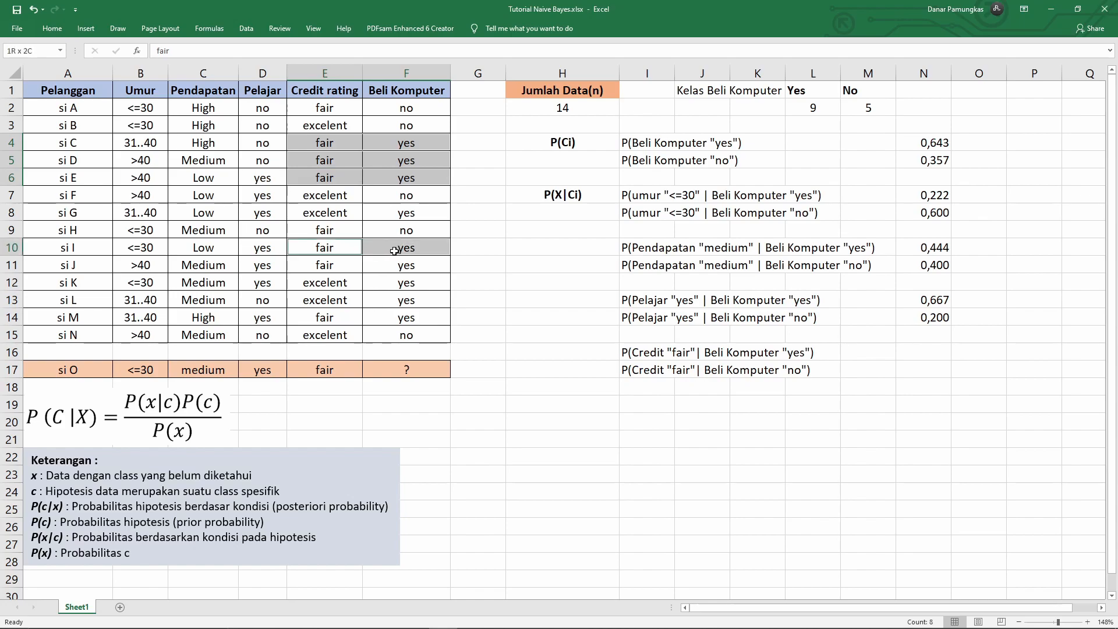
pyautogui.keyDown('ctrl'); pyautogui.moveTo(339, 264); pyautogui.dragTo(420, 268); pyautogui.keyUp('ctrl')
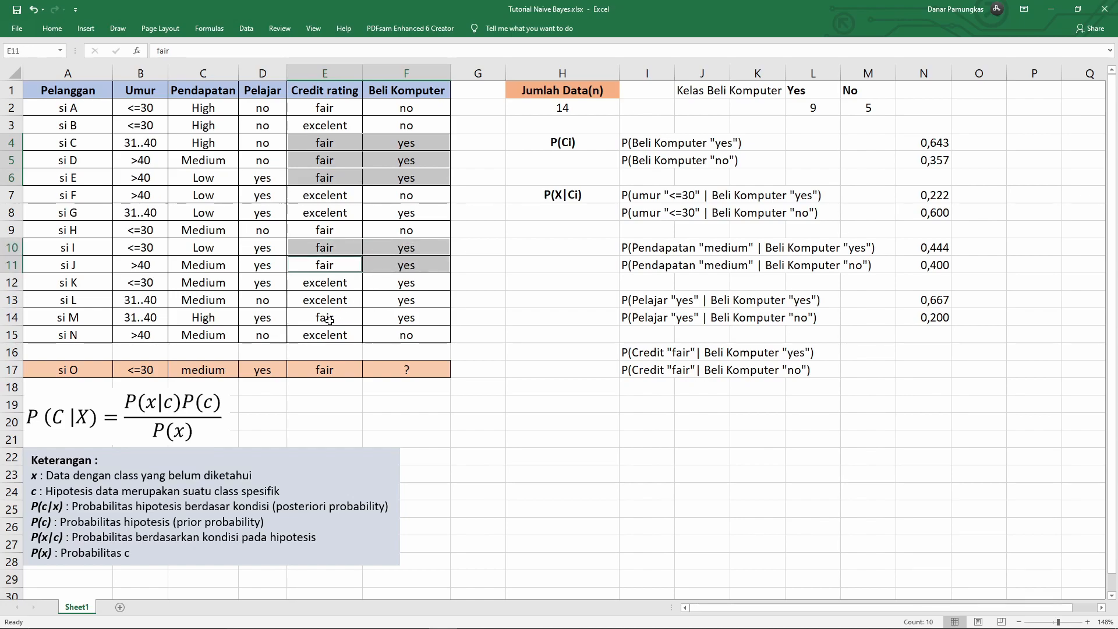
pyautogui.keyDown('ctrl'); pyautogui.moveTo(330, 320); pyautogui.dragTo(391, 321); pyautogui.keyUp('ctrl')
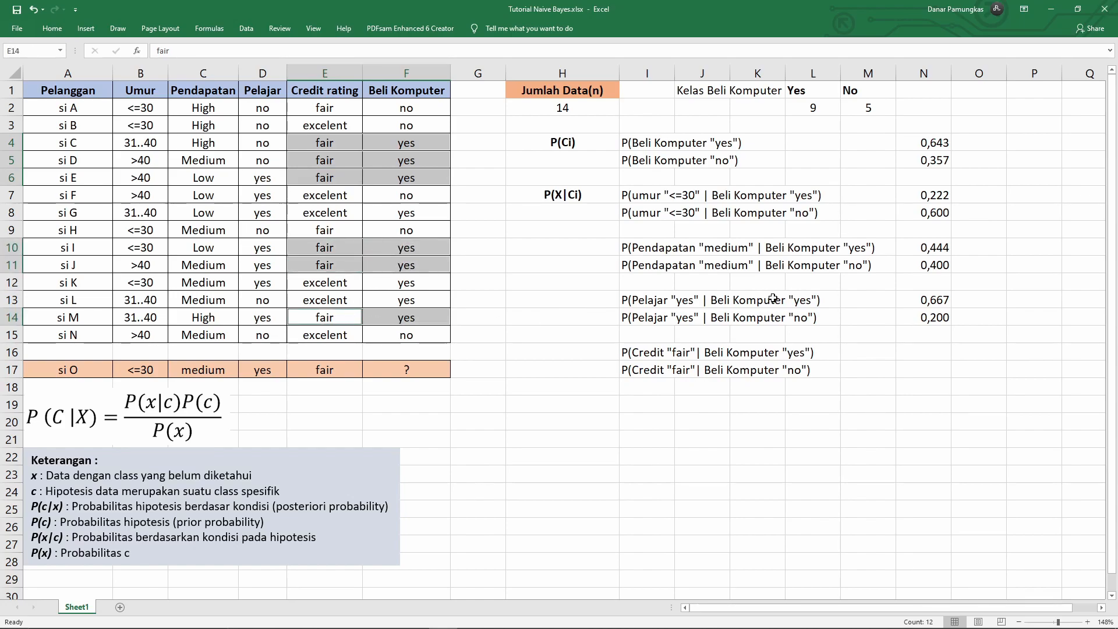
pyautogui.click(921, 354)
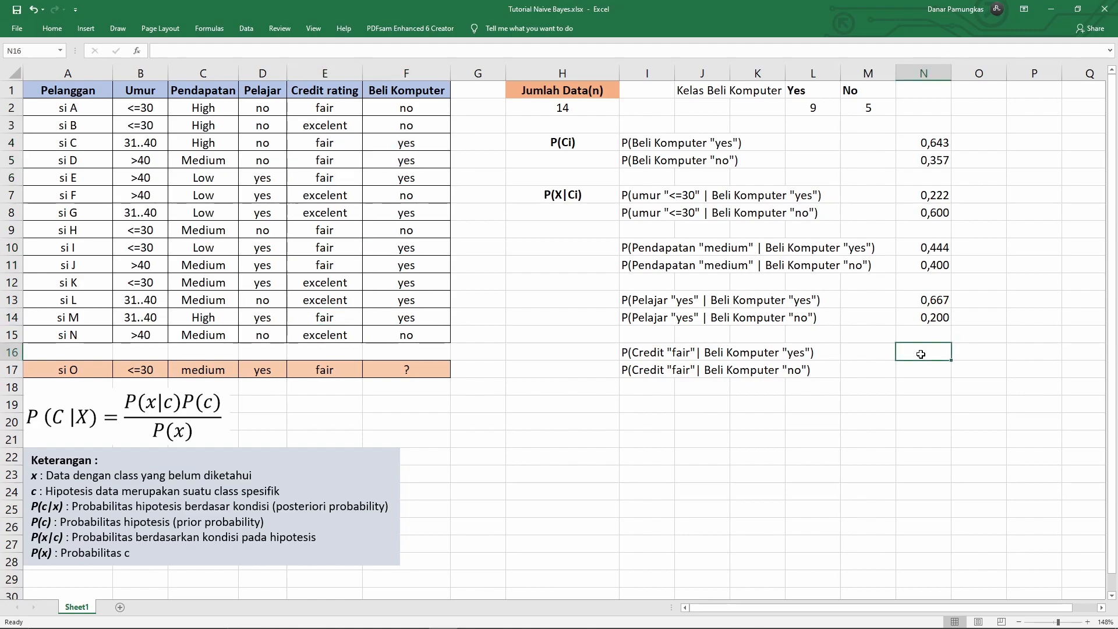
pyautogui.write('=6/')
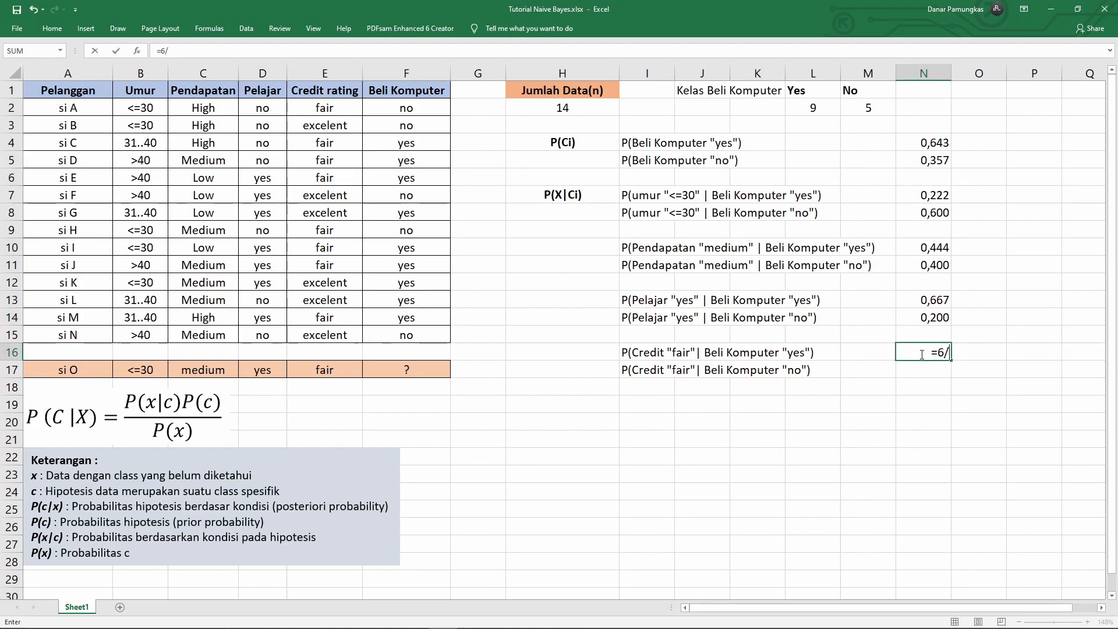
pyautogui.click(815, 107)
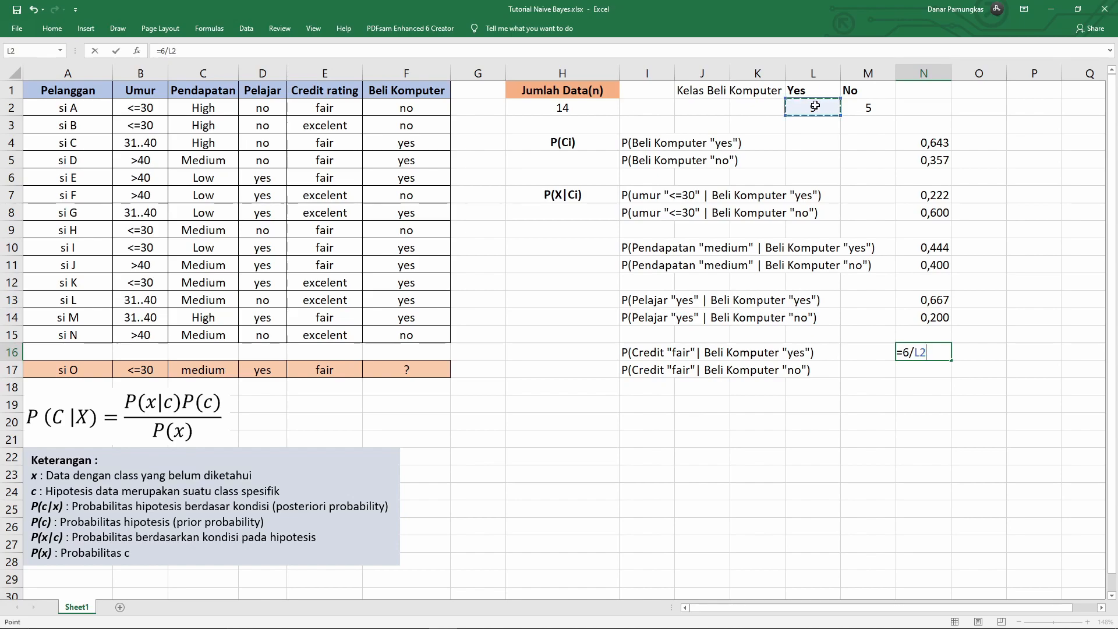
pyautogui.press('Return')
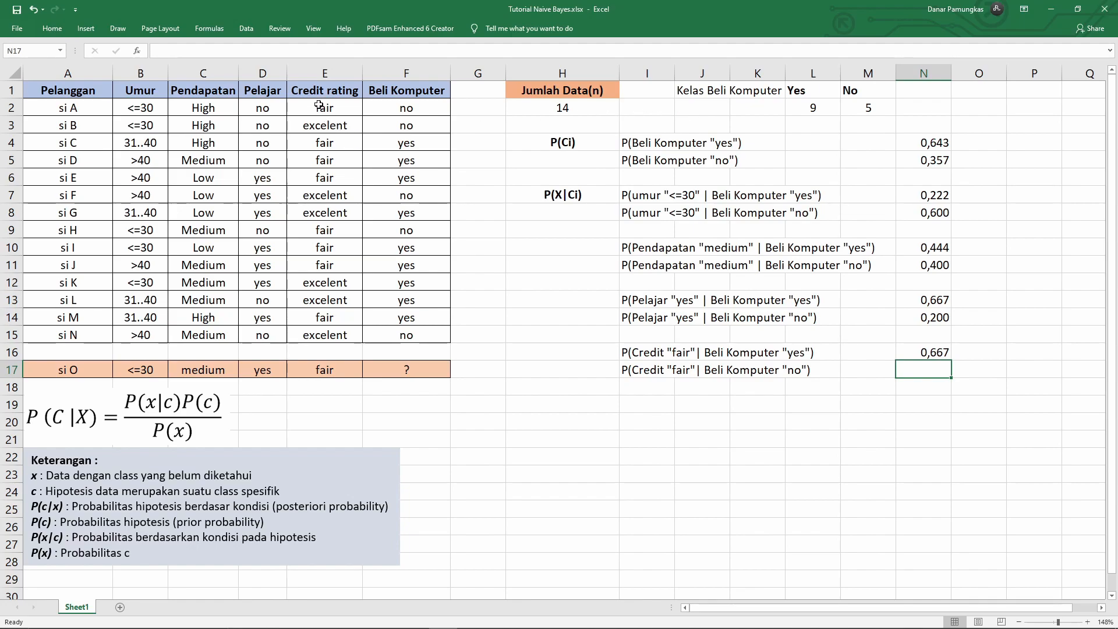
# Mark the Credit rating "fair" rows whose Beli Komputer is no, and enter their probability in N17 as =2/M2
pyautogui.moveTo(321, 107); pyautogui.dragTo(390, 107)
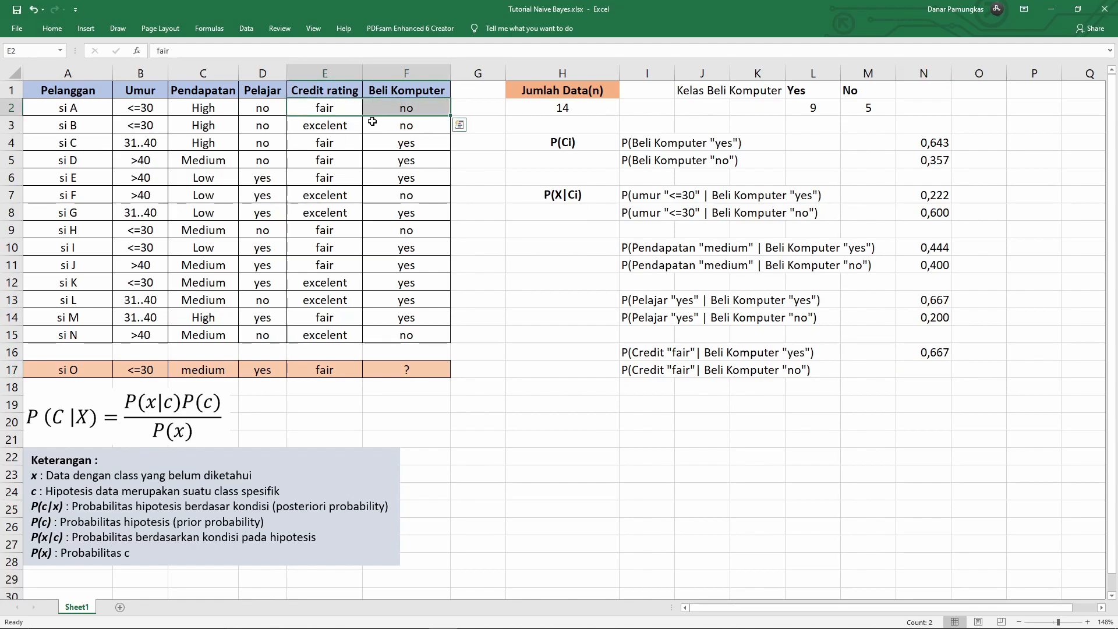
pyautogui.moveTo(333, 228); pyautogui.dragTo(391, 235)
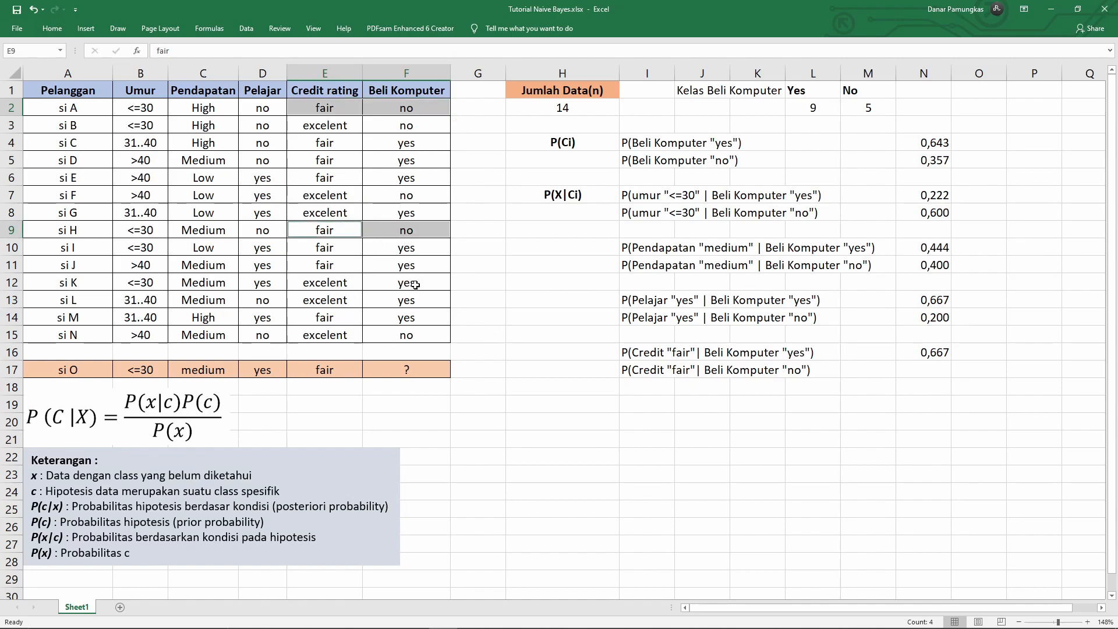
pyautogui.click(920, 371)
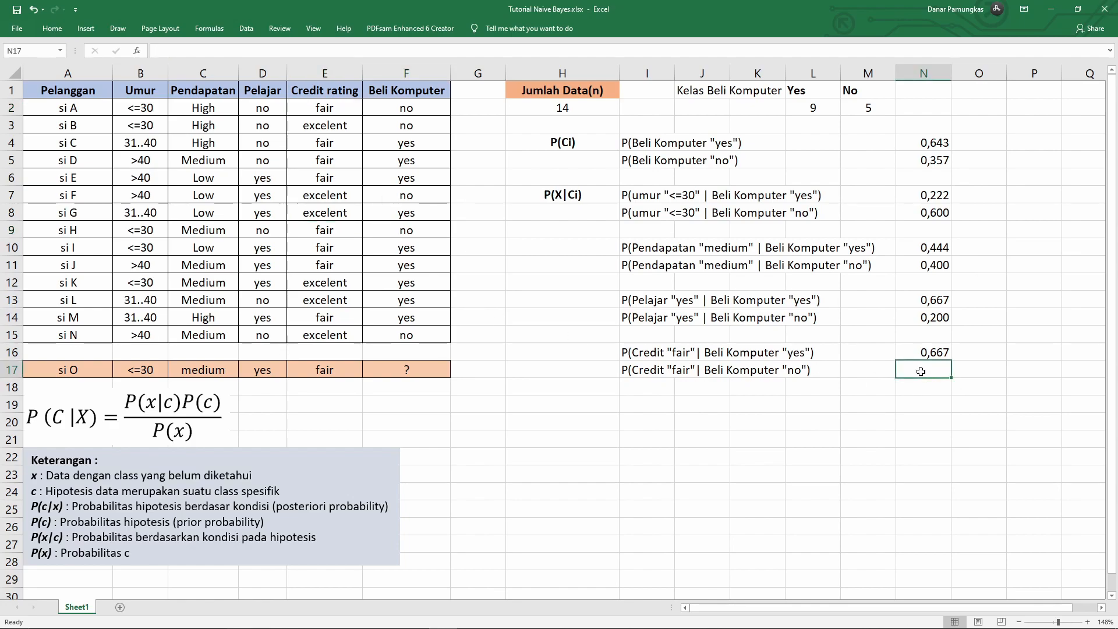
pyautogui.write('=2/')
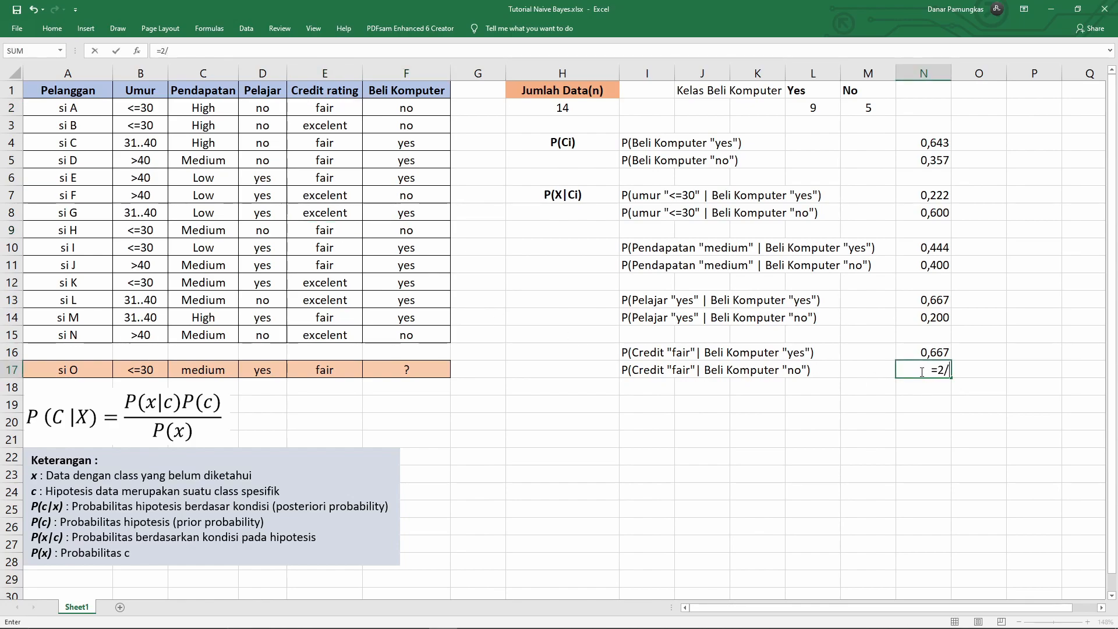
pyautogui.click(866, 107)
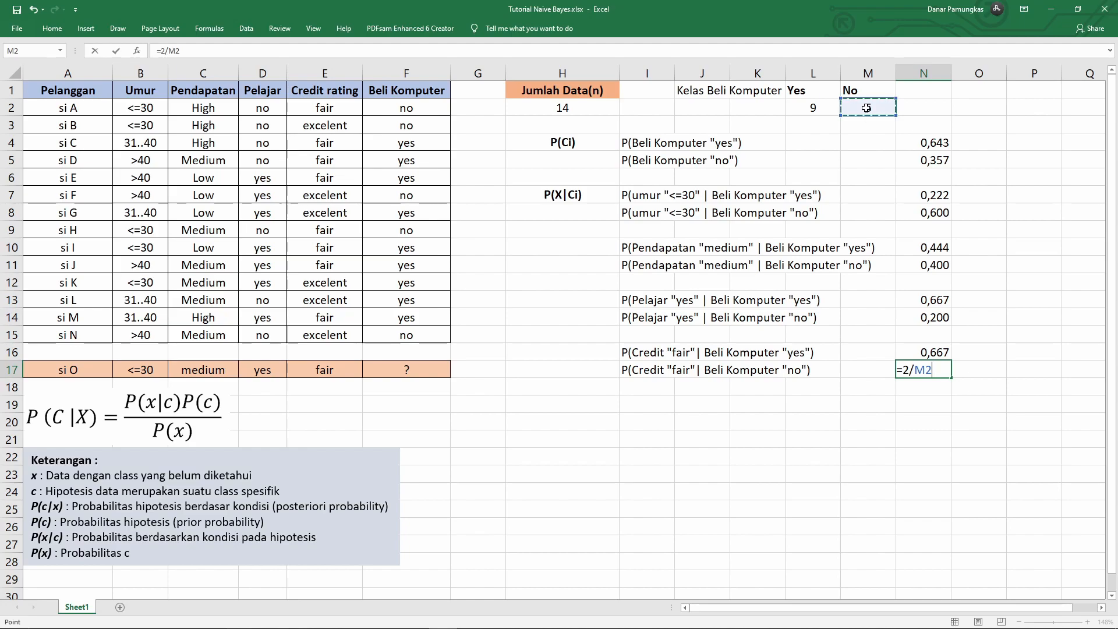
pyautogui.press('Return')
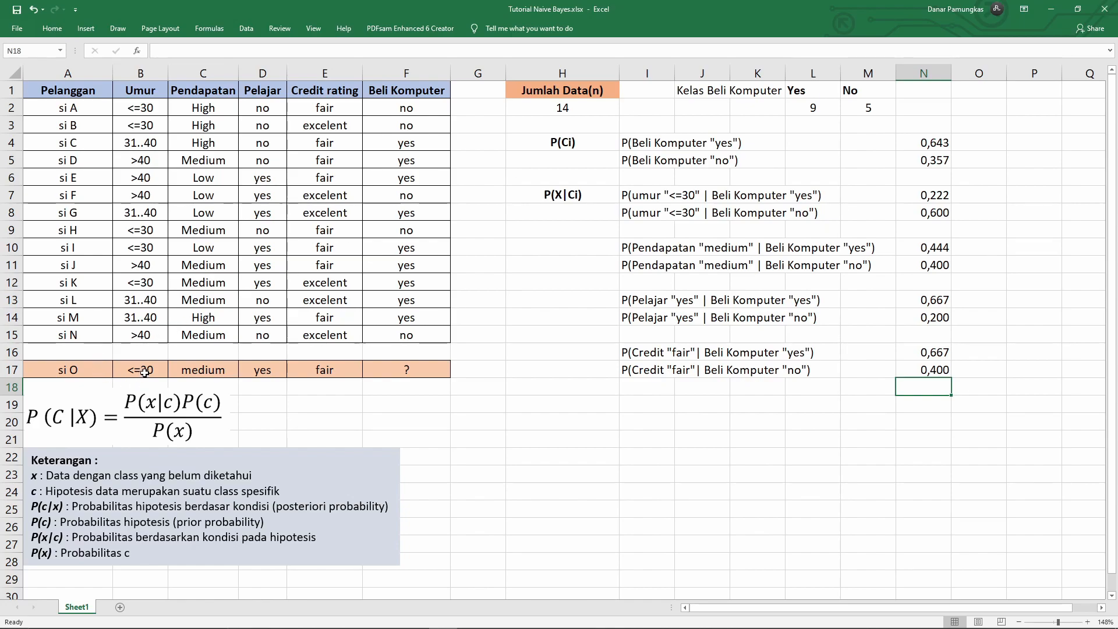
# Review the P(X|Ci) block in I7:N17, and enter the label P(X|Beli Komputer "yes") in I19
pyautogui.moveTo(639, 197); pyautogui.dragTo(922, 374)
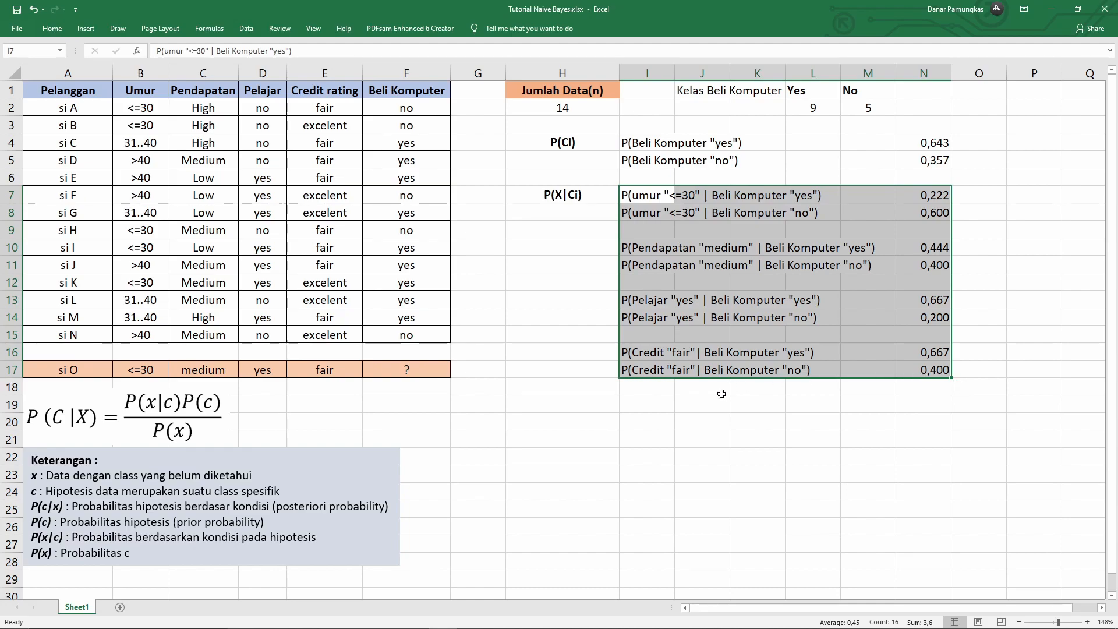
pyautogui.click(650, 405)
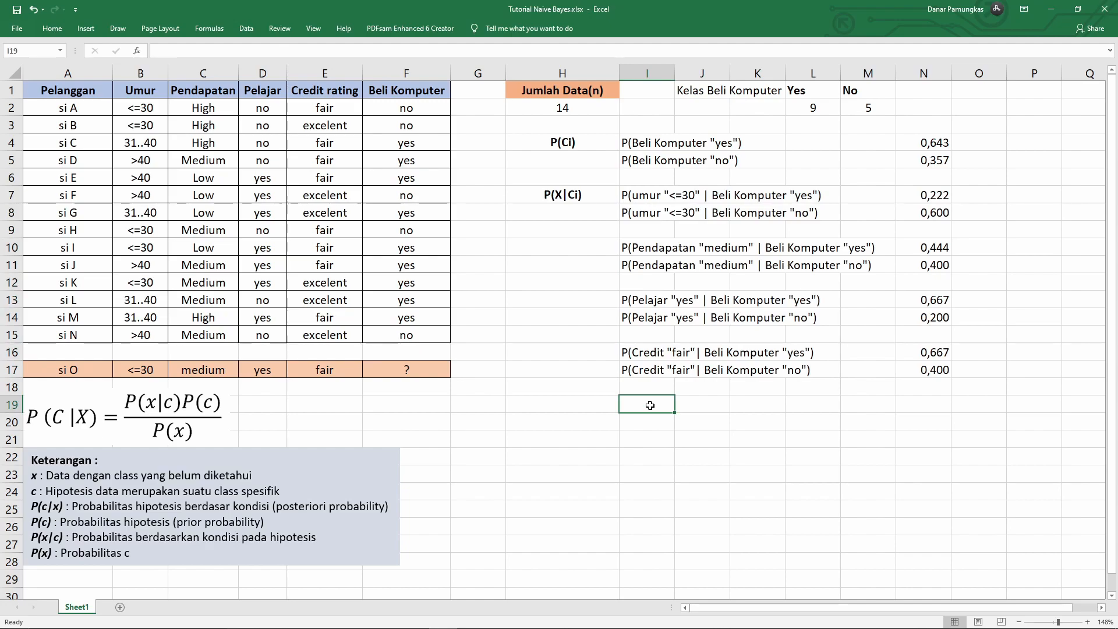
pyautogui.write('P(')
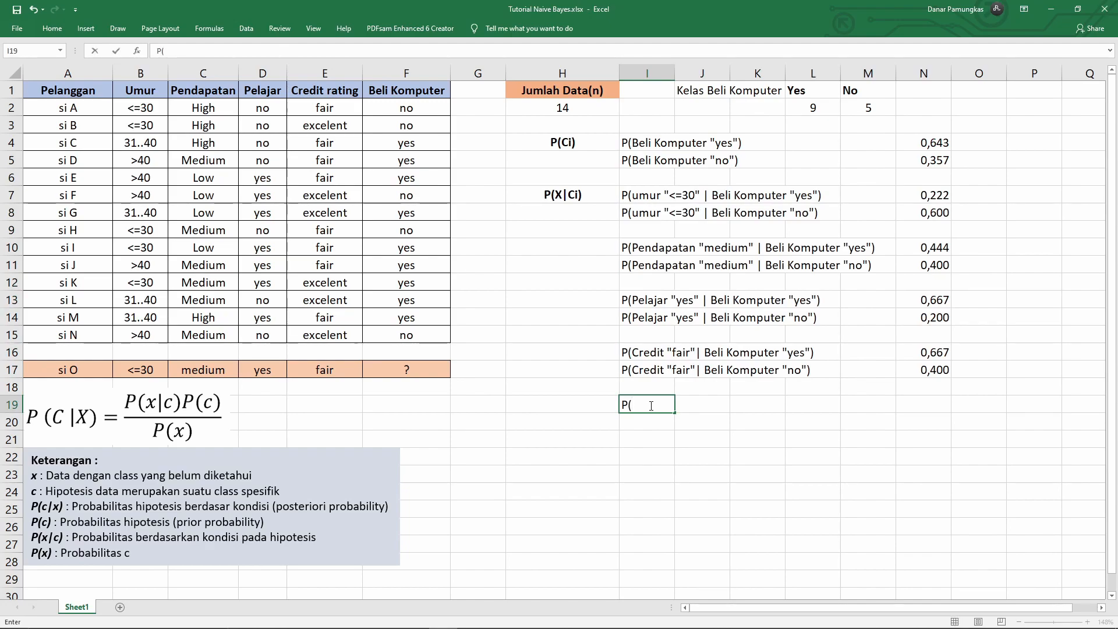
pyautogui.write('X|Beli Komopu')
pyautogui.press('BackSpace')
pyautogui.press('BackSpace')
pyautogui.press('BackSpace')
pyautogui.write('puter ')
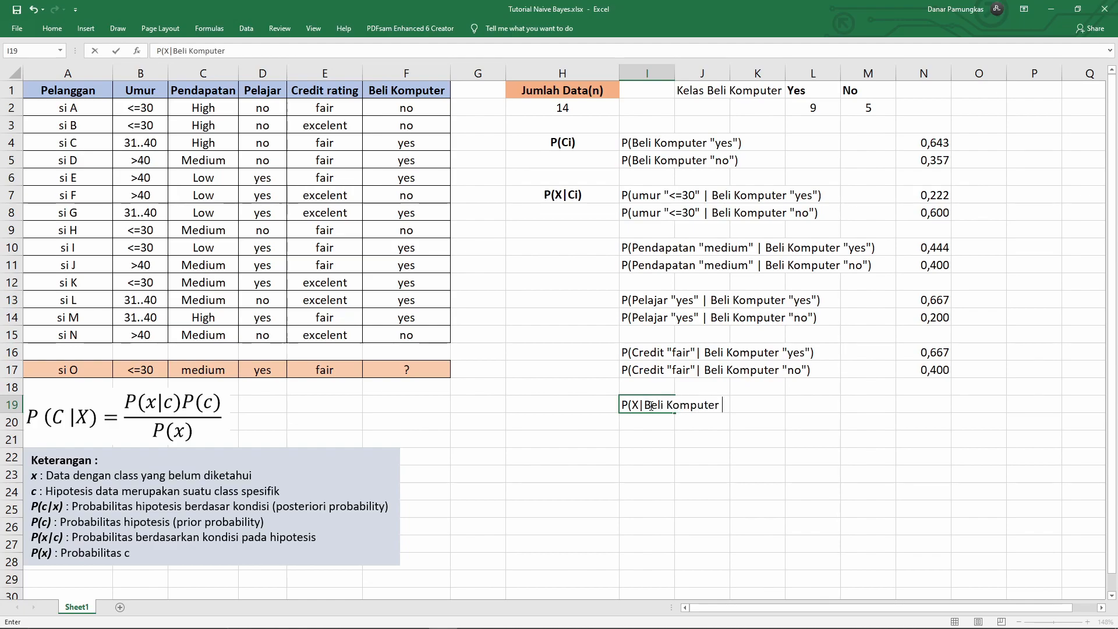
pyautogui.write('""')
pyautogui.press('Left')
pyautogui.click(650, 406)
pyautogui.press('F2')
pyautogui.write('yes")')
pyautogui.press('Return')
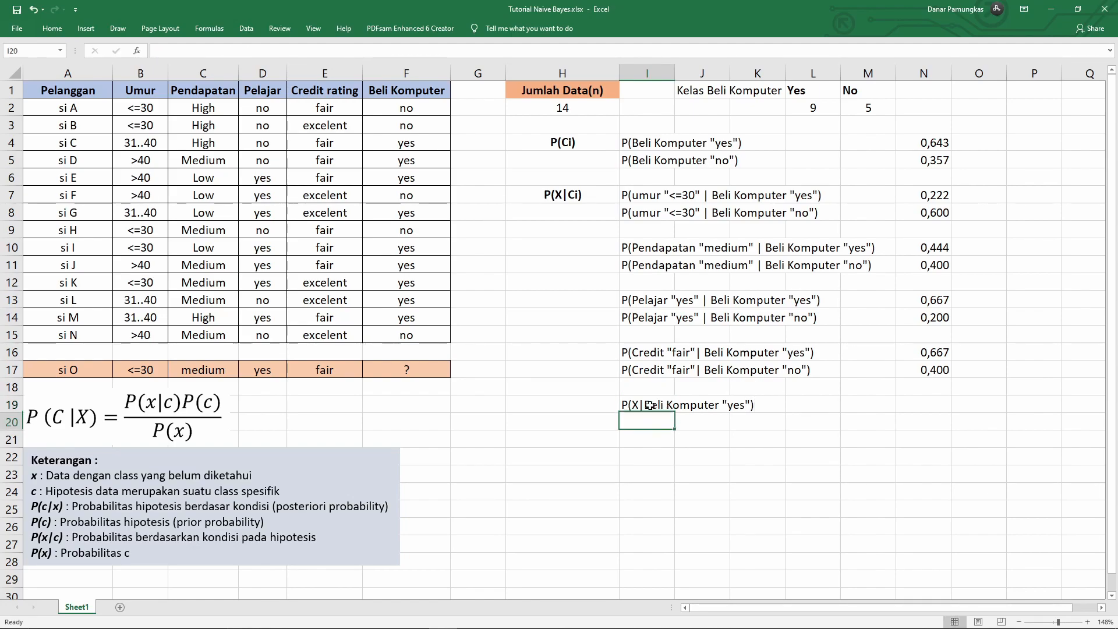
# Copy the I19 label into I20 and change it to P(X|Beli Komputer "no")
pyautogui.click(650, 406)
pyautogui.hotkey('ctrl', 'c')
pyautogui.press('Down')
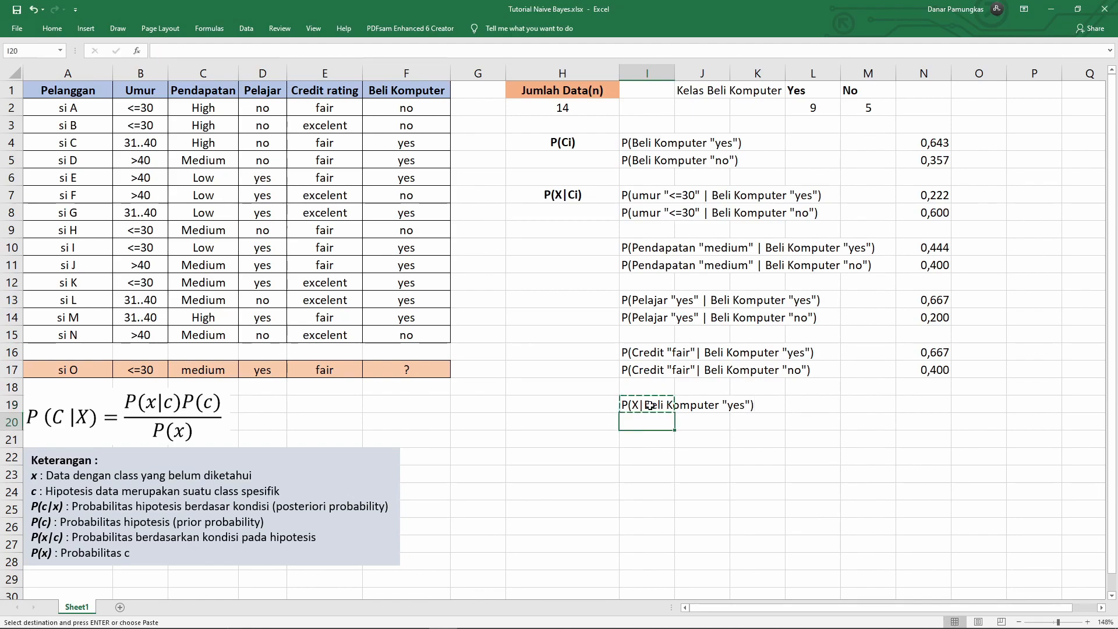
pyautogui.hotkey('ctrl', 'v')
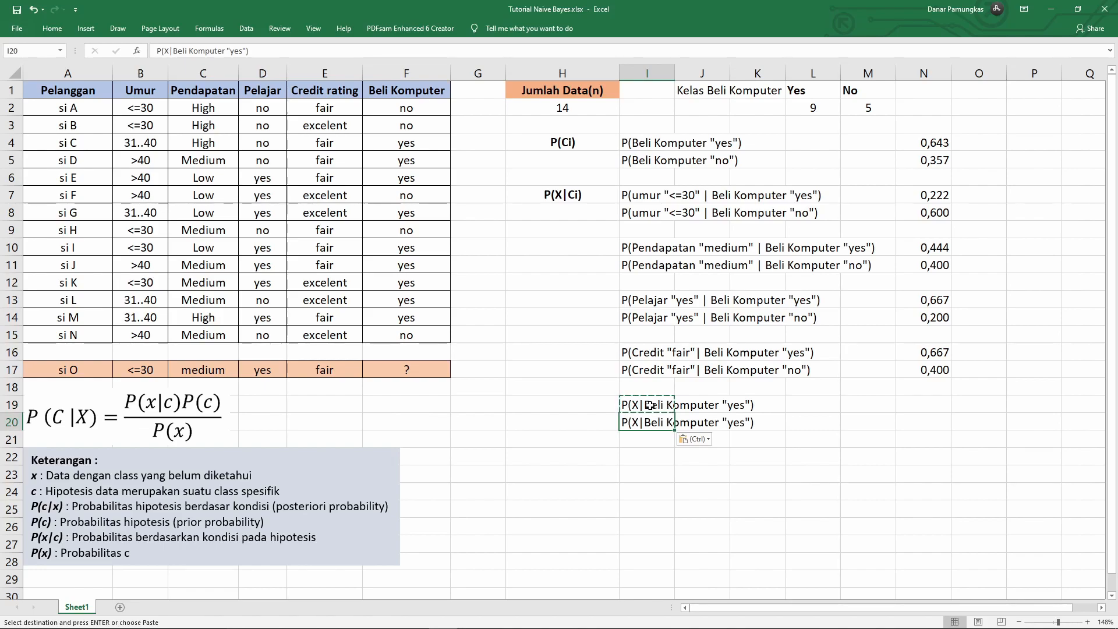
pyautogui.press('F2')
pyautogui.press('BackSpace')
pyautogui.press('BackSpace')
pyautogui.press('BackSpace')
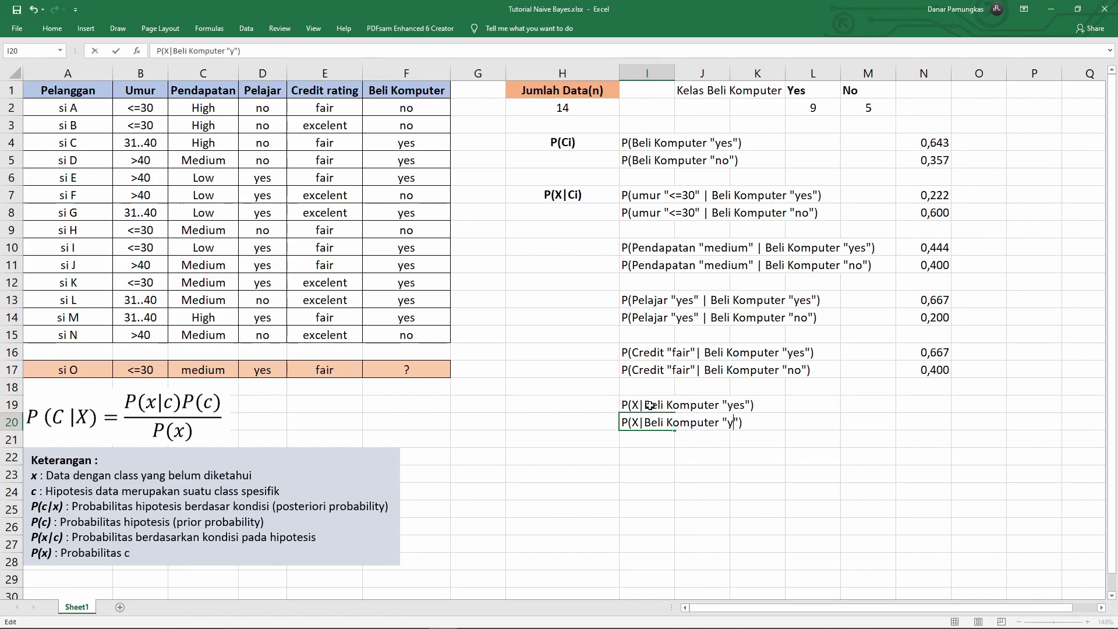
pyautogui.write('no')
pyautogui.press('Tab')
# Multiply the four Beli Komputer "yes" conditional probabilities in N19 with the formula =N7*N10*N13*N16
pyautogui.press('Tab')
pyautogui.press('Tab')
pyautogui.press('Tab')
pyautogui.press('Tab')
pyautogui.press('Up')
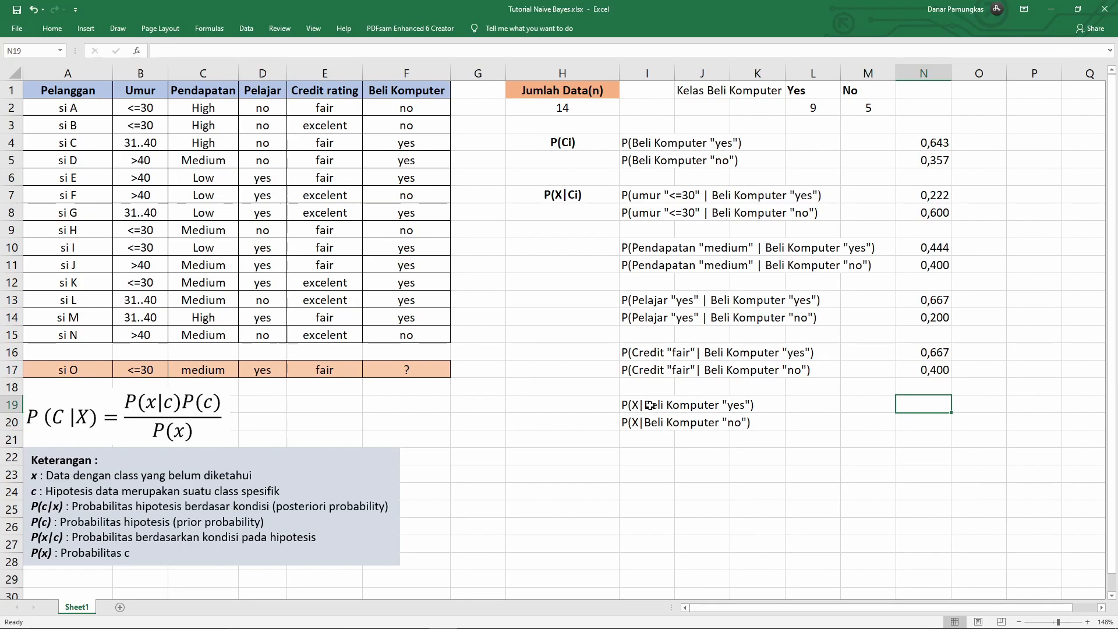
pyautogui.click(631, 405)
pyautogui.moveTo(679, 406); pyautogui.dragTo(750, 406)
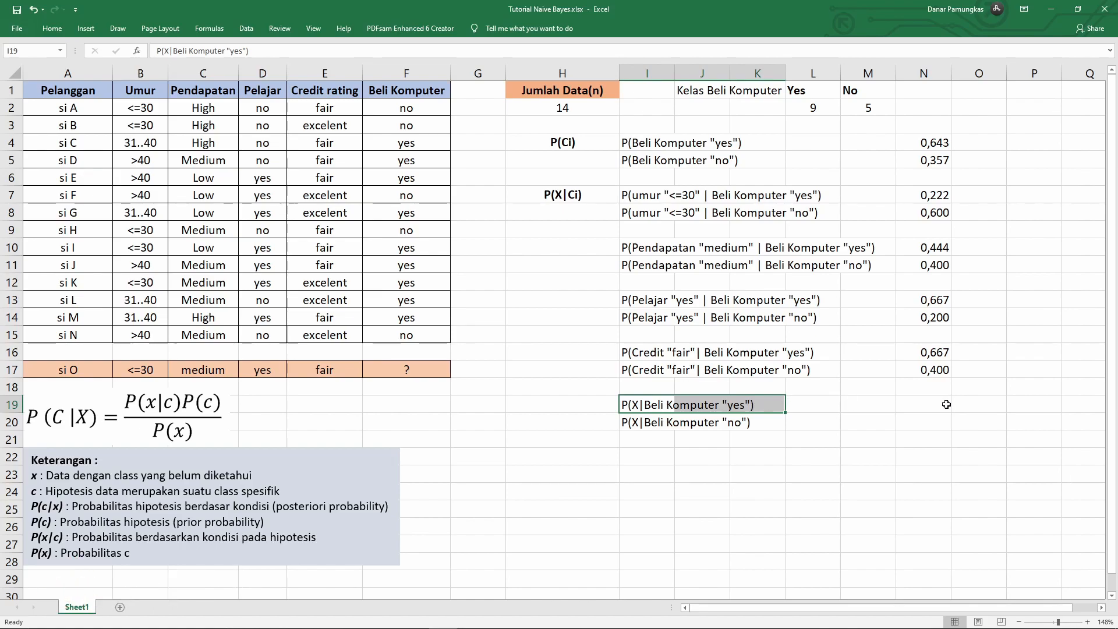
pyautogui.click(926, 404)
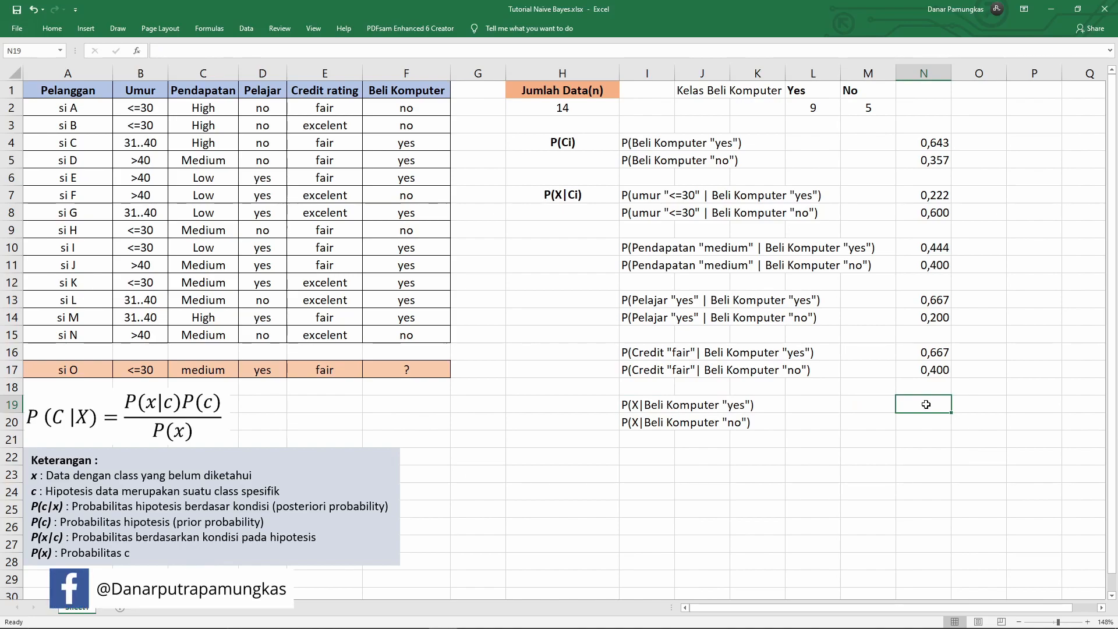
pyautogui.write('=')
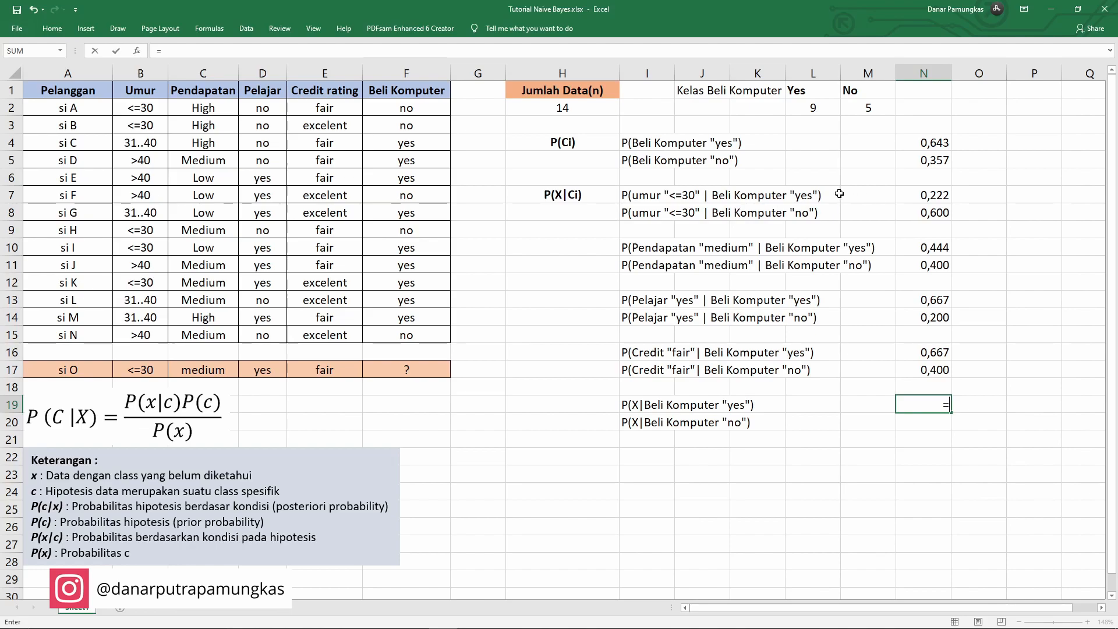
pyautogui.click(922, 197)
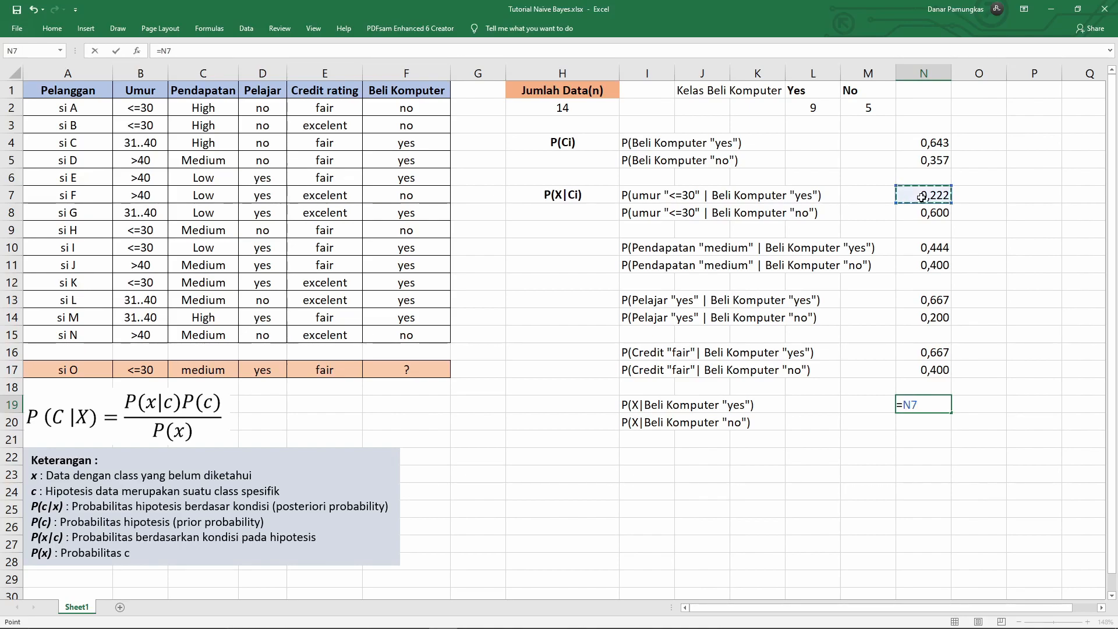
pyautogui.write('*')
pyautogui.click(936, 247)
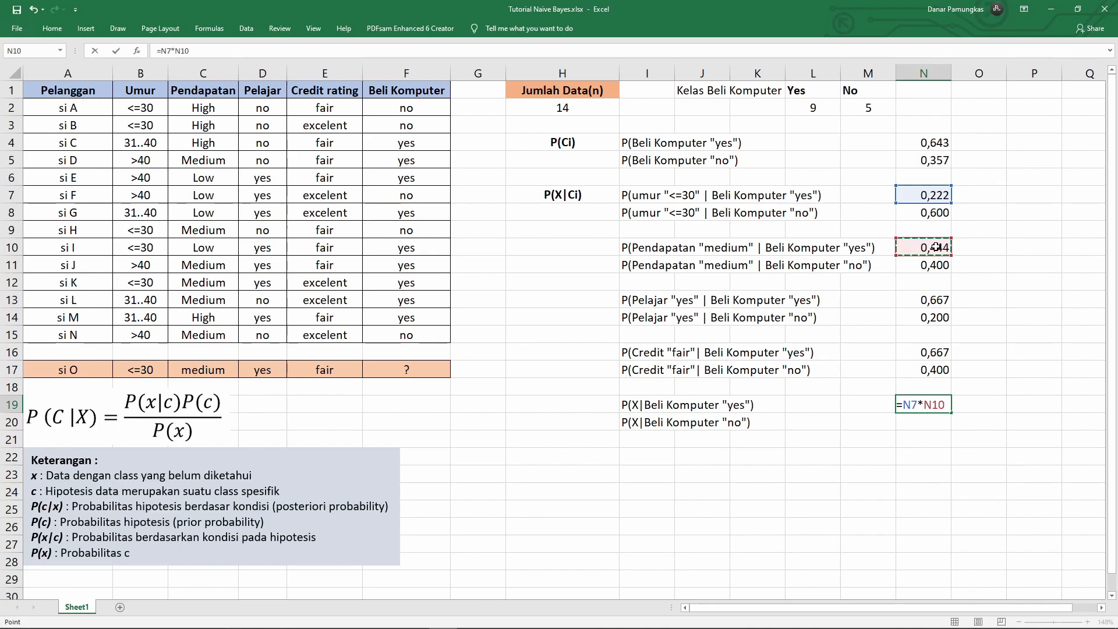
pyautogui.write('*')
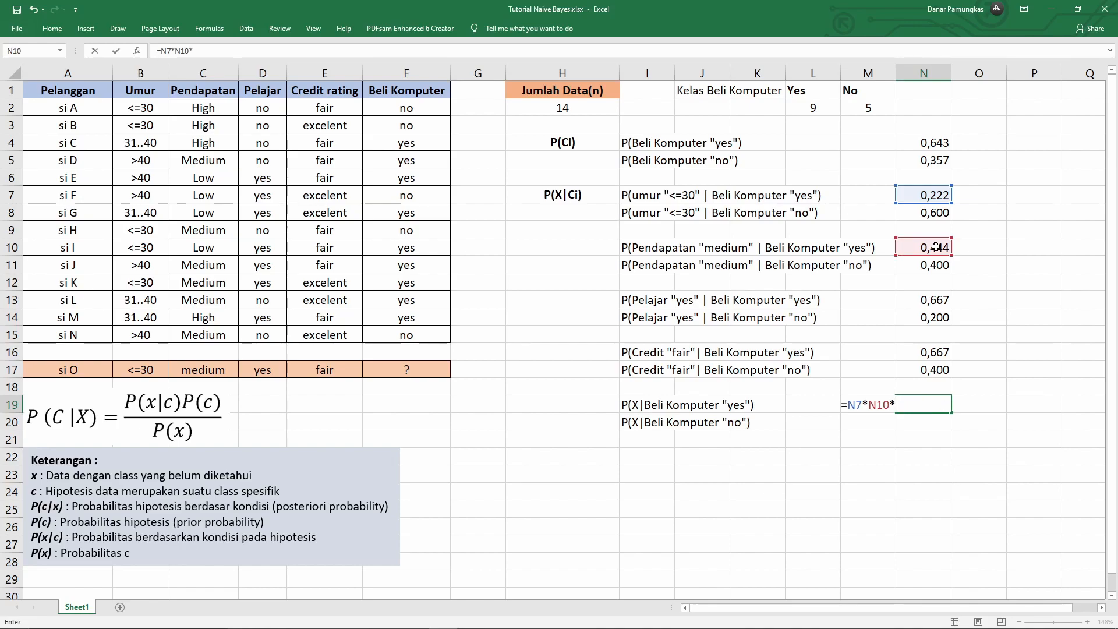
pyautogui.click(934, 301)
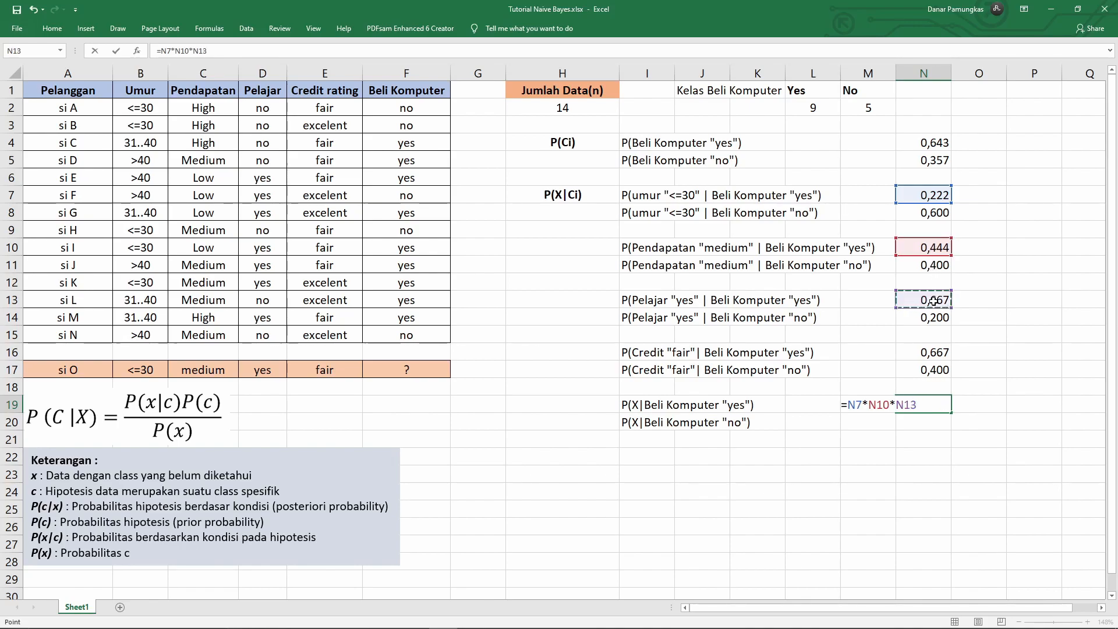
pyautogui.write('*')
pyautogui.click(931, 353)
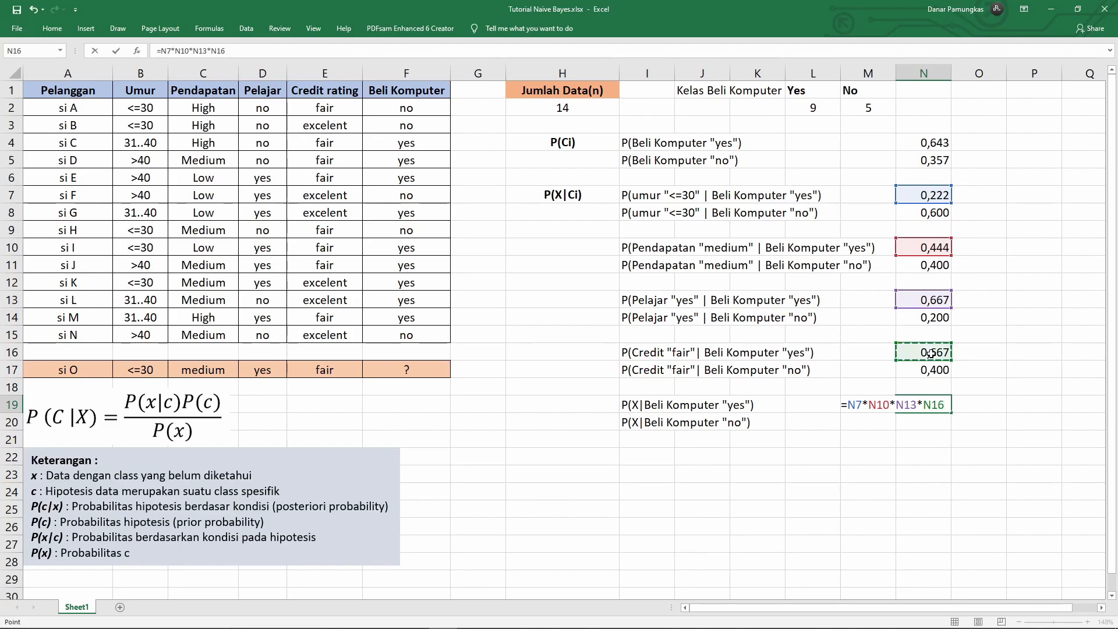
pyautogui.press('Return')
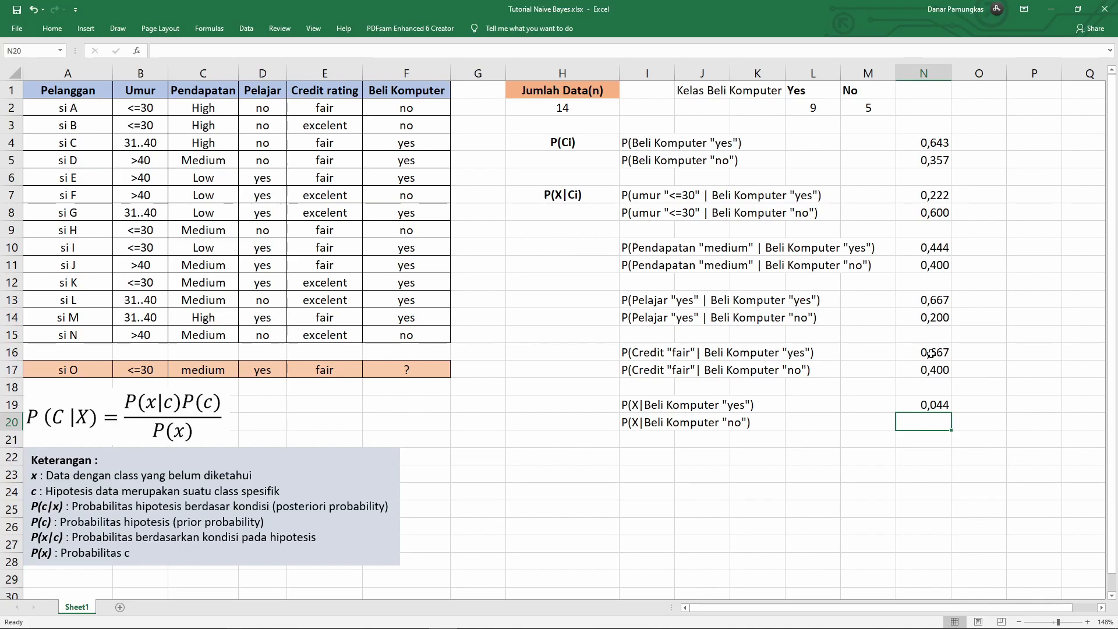
# Multiply the four Beli Komputer "no" conditional probabilities in N20 with the formula =N8*N11*N14*N17
pyautogui.write('=')
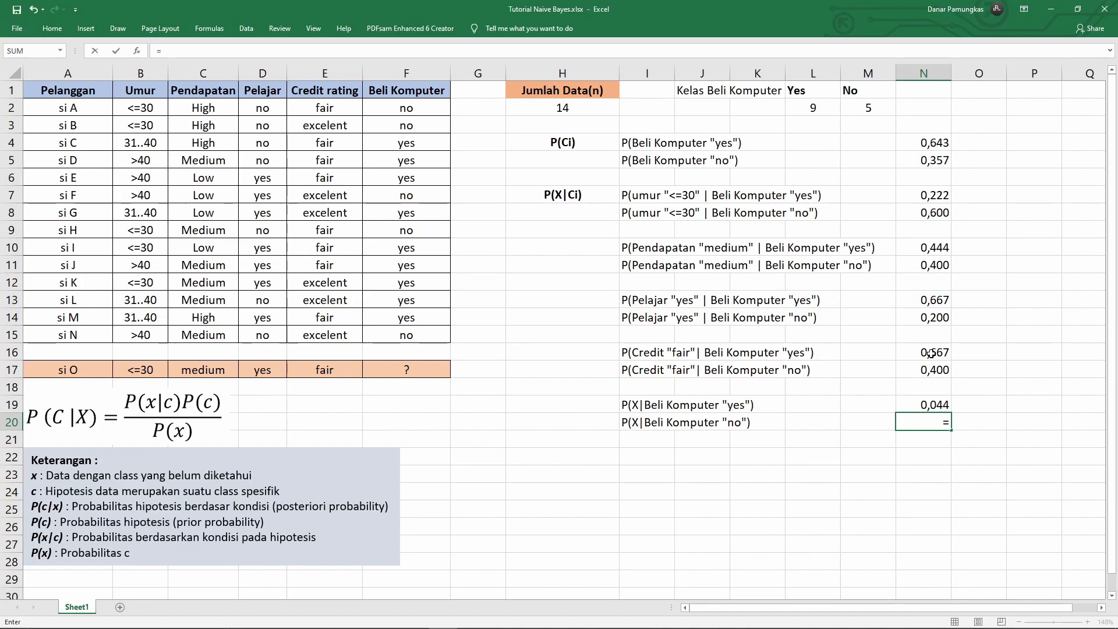
pyautogui.click(935, 216)
pyautogui.write('*')
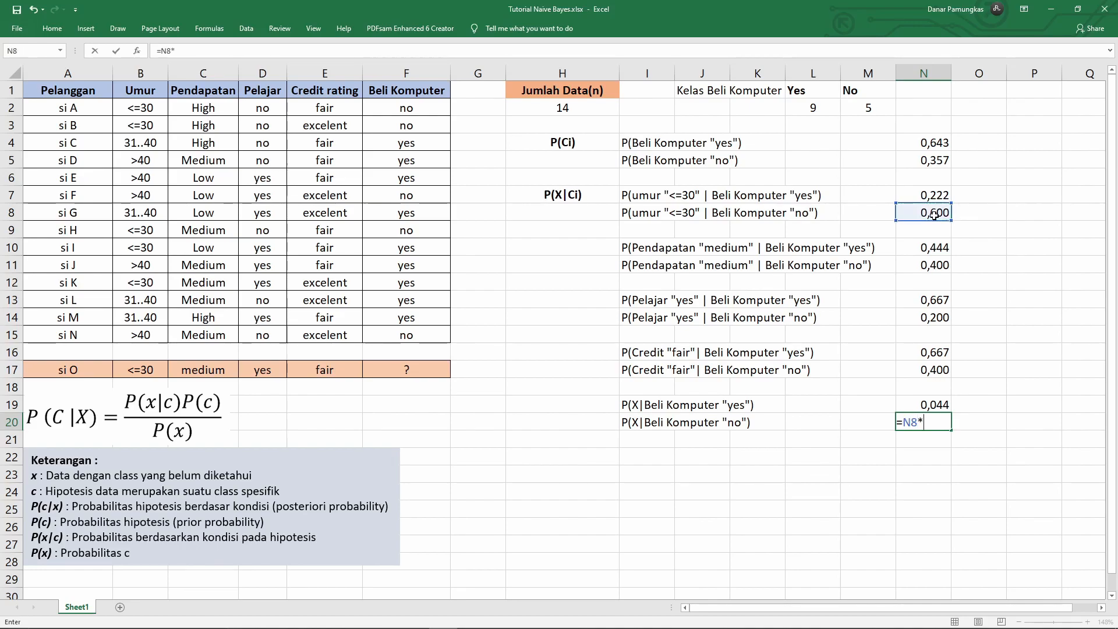
pyautogui.click(934, 268)
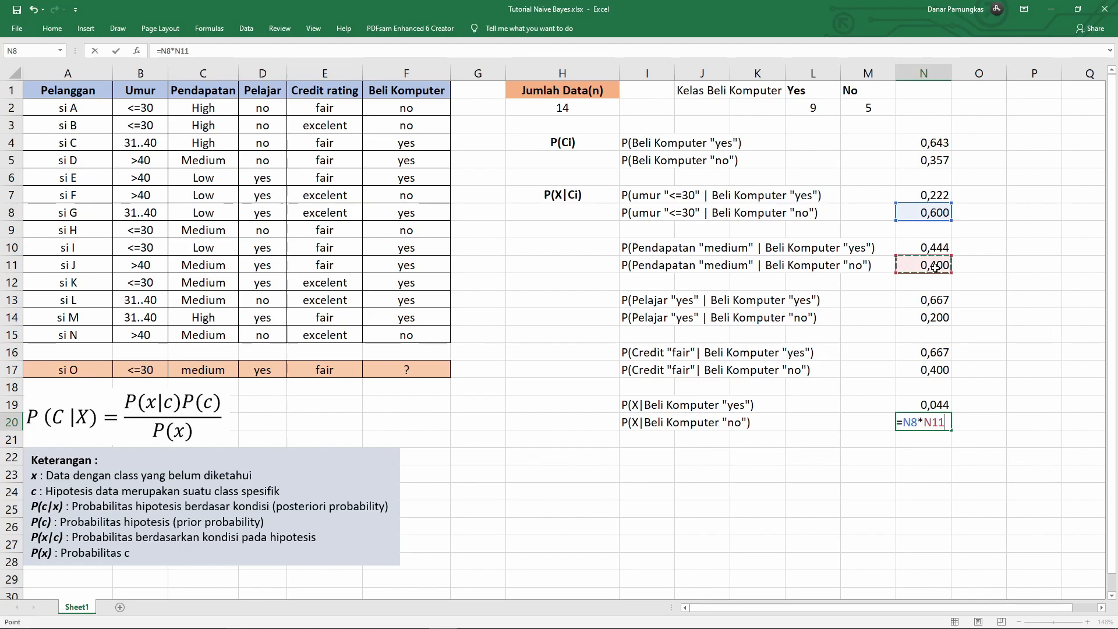
pyautogui.write('*')
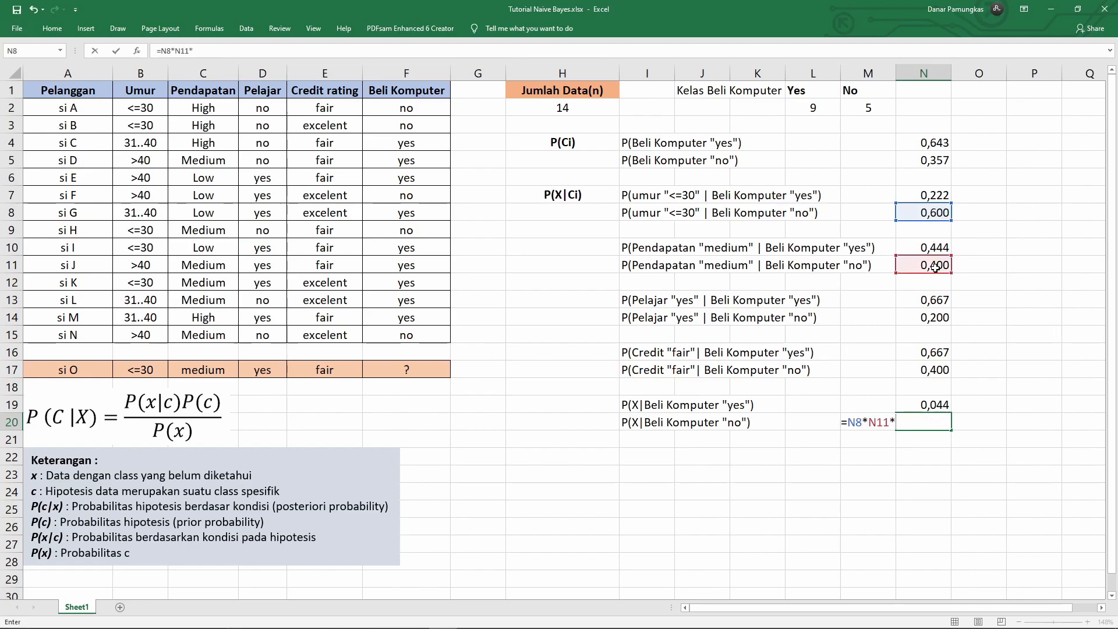
pyautogui.click(934, 319)
pyautogui.write('*')
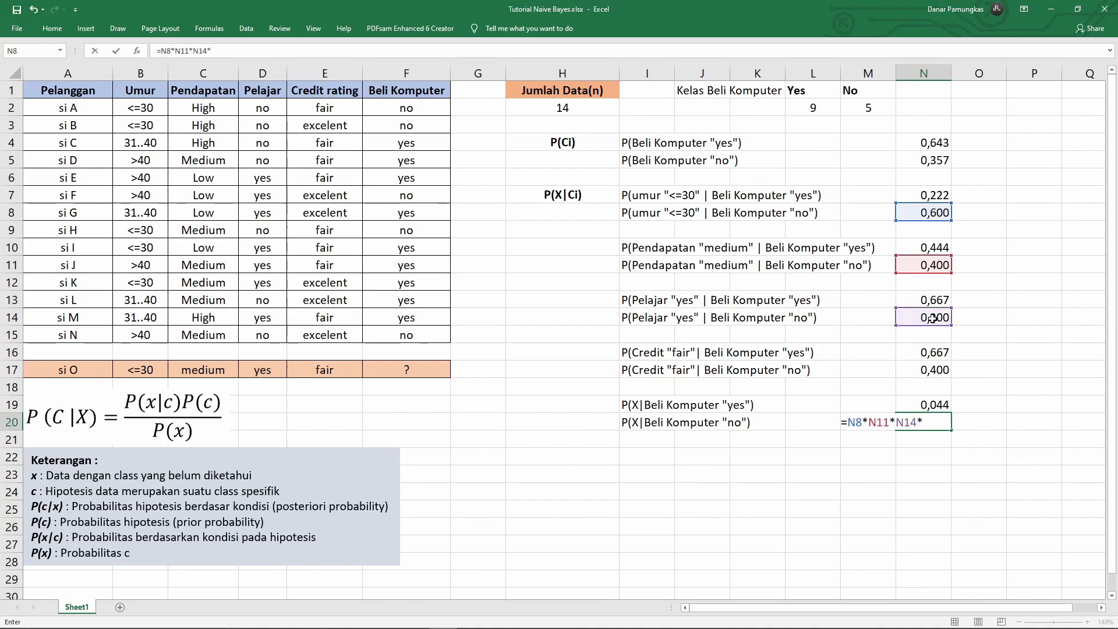
pyautogui.click(938, 372)
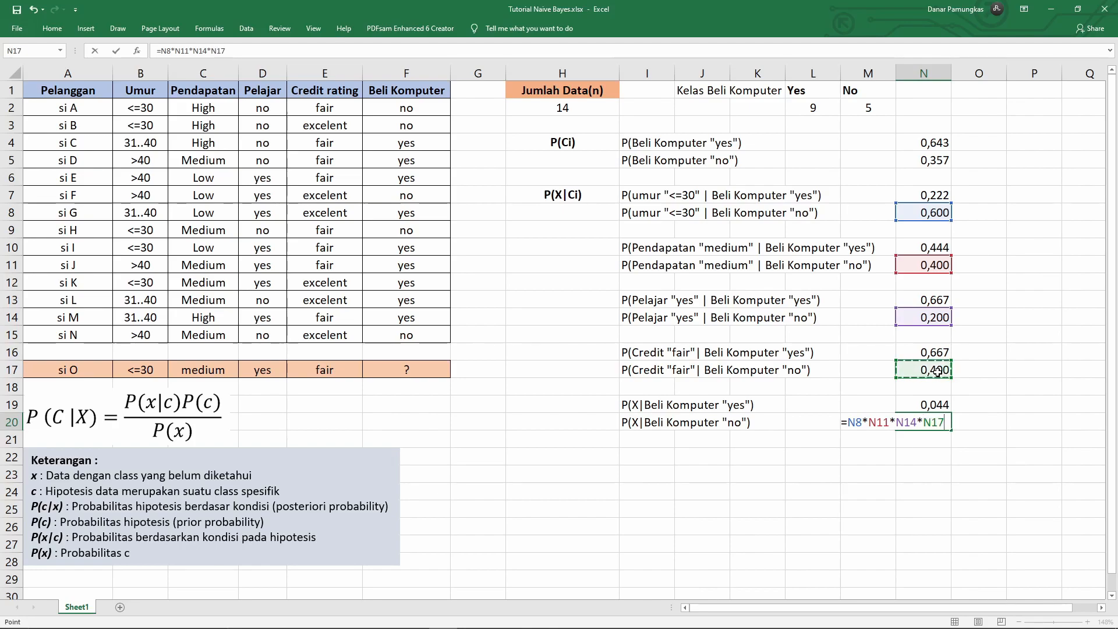
pyautogui.press('Return')
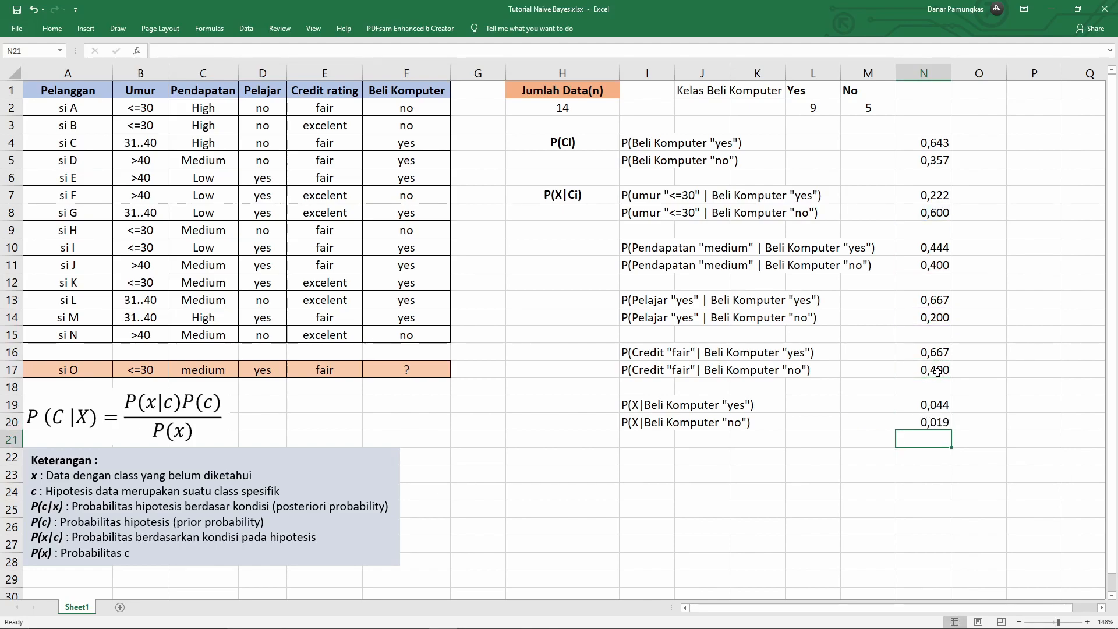
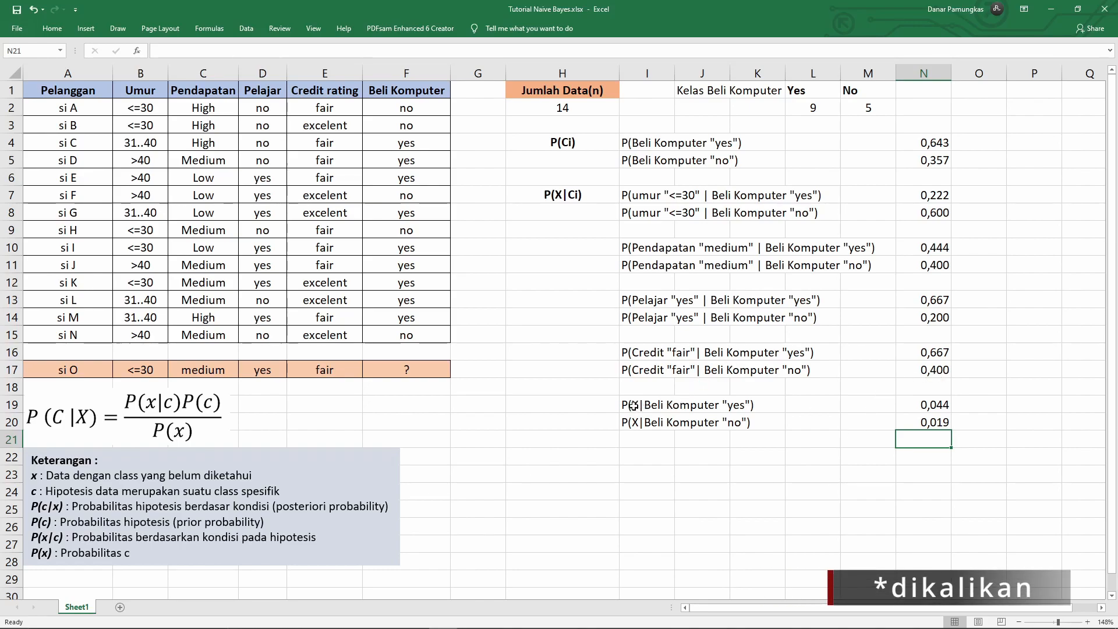
# Highlight the P(X|Ci) products in N19:N20 and the priors in N4:N5, and enter the heading P(X(Ci))*P(Ci) in H22
pyautogui.moveTo(908, 403); pyautogui.dragTo(926, 423)
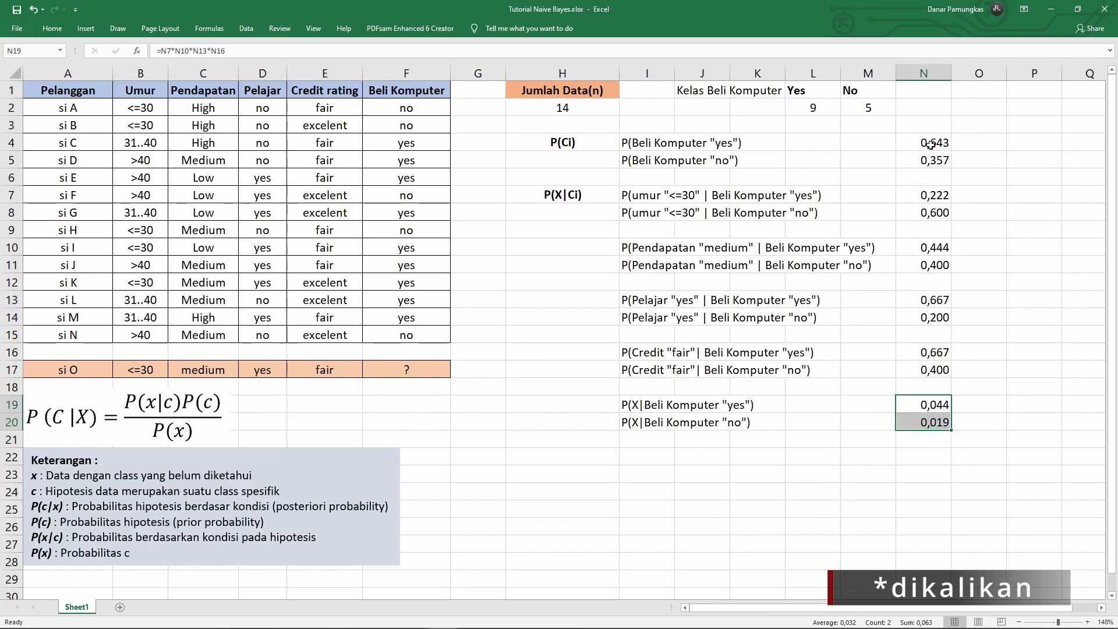
pyautogui.moveTo(930, 144); pyautogui.dragTo(930, 156)
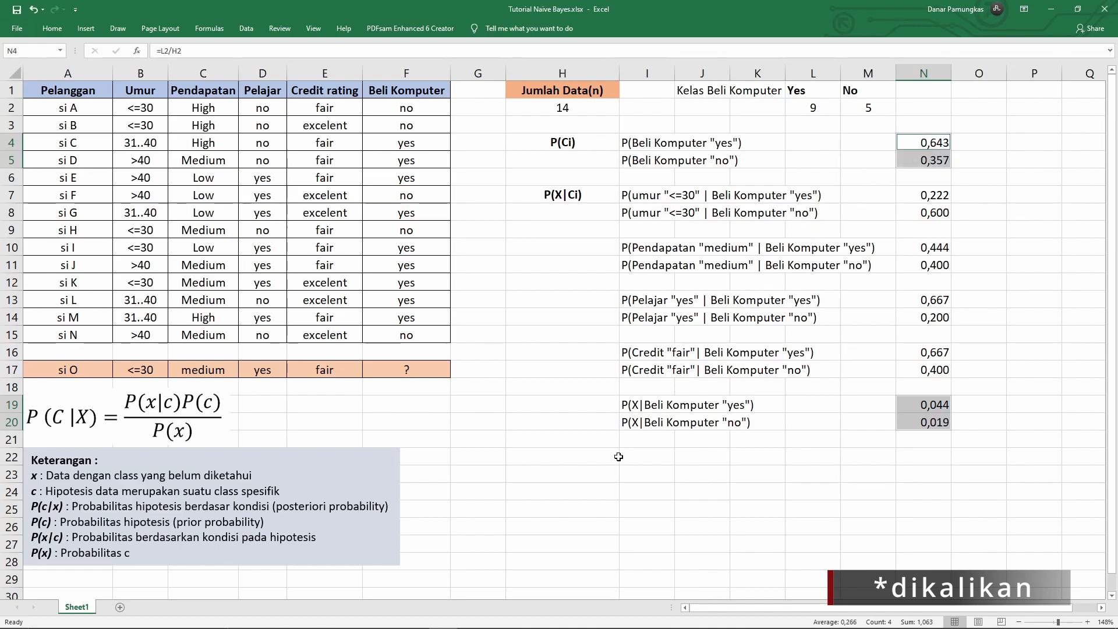
pyautogui.click(588, 456)
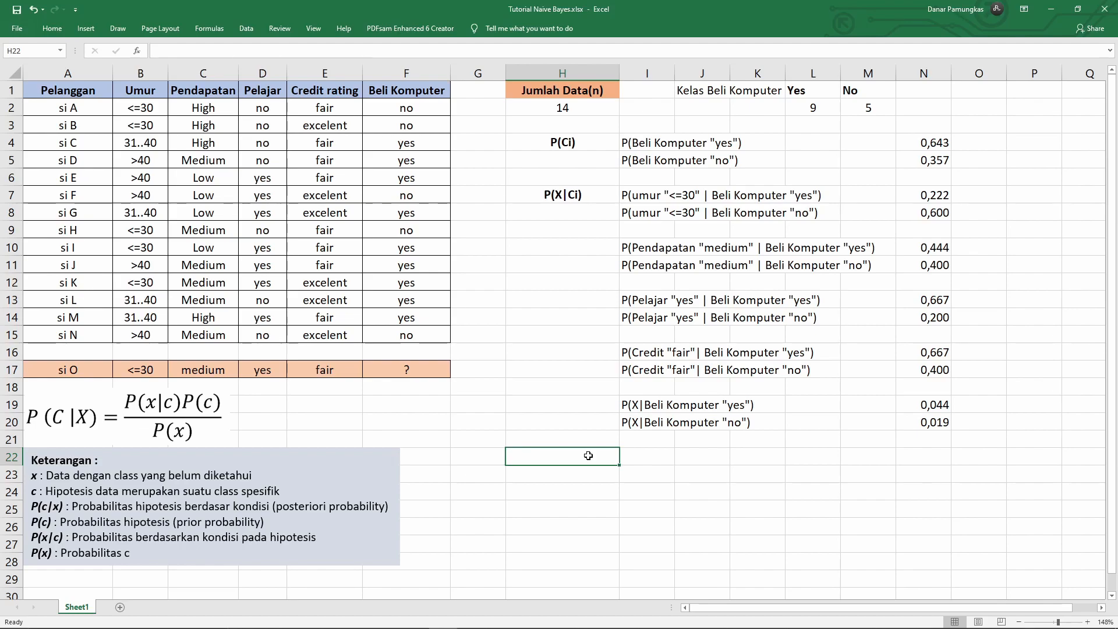
pyautogui.write('P(')
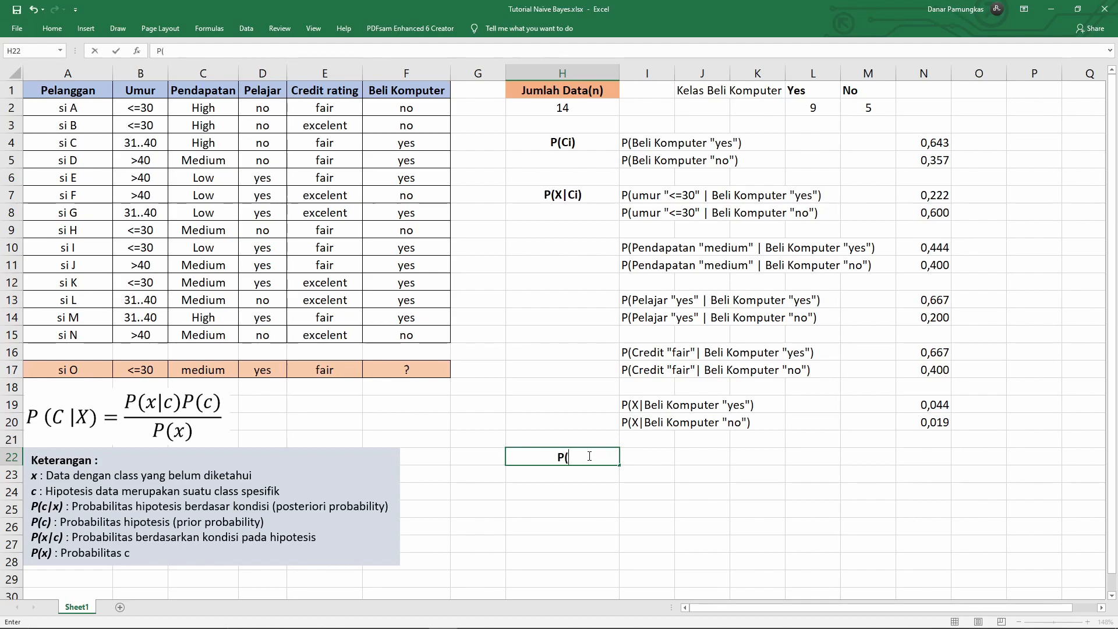
pyautogui.write('X(Ci))*P')
pyautogui.write('Ci)')
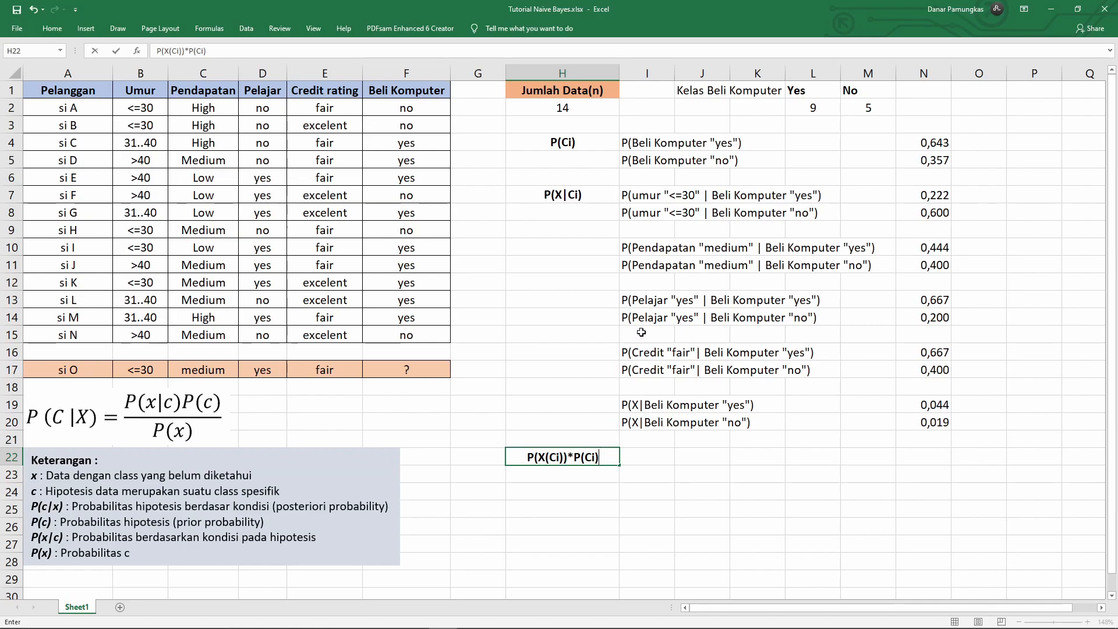
pyautogui.click(654, 465)
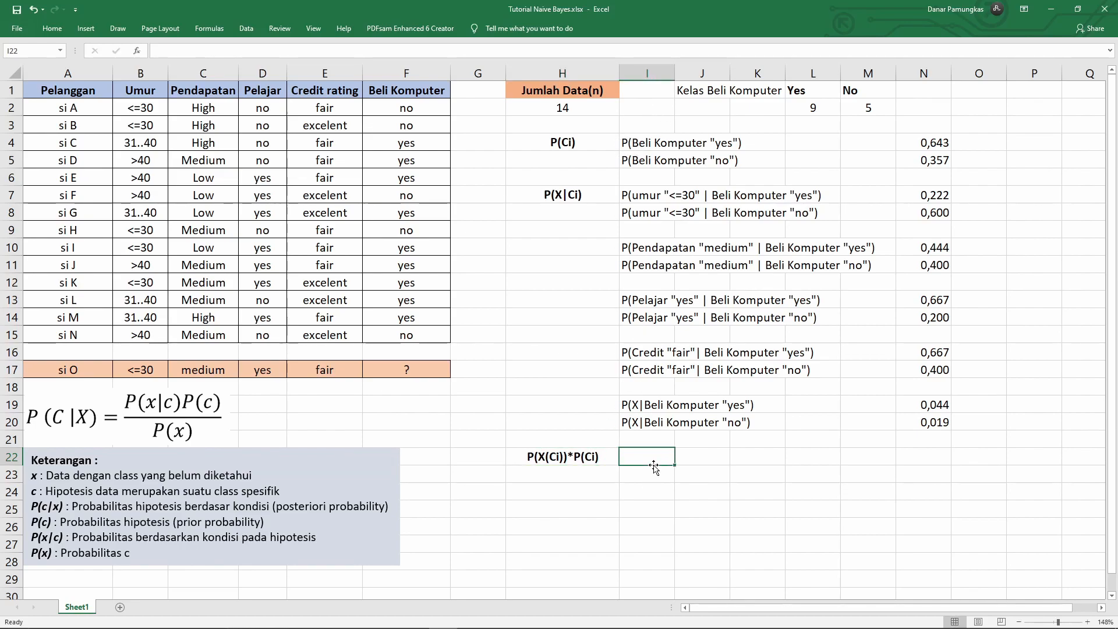
# Copy the I19 label into I22 and extend it with the I4 label to read P(X|Beli Komputer "yes") * P(Beli Komputer "yes")
pyautogui.click(640, 404)
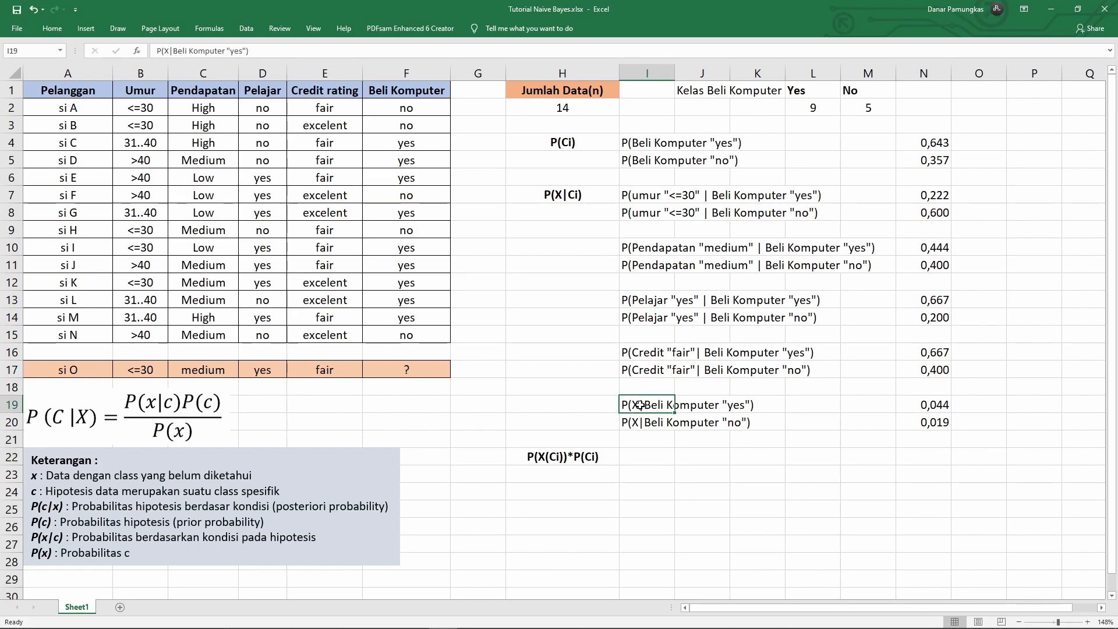
pyautogui.hotkey('ctrl', 'c')
pyautogui.click(644, 452)
pyautogui.hotkey('ctrl', 'v')
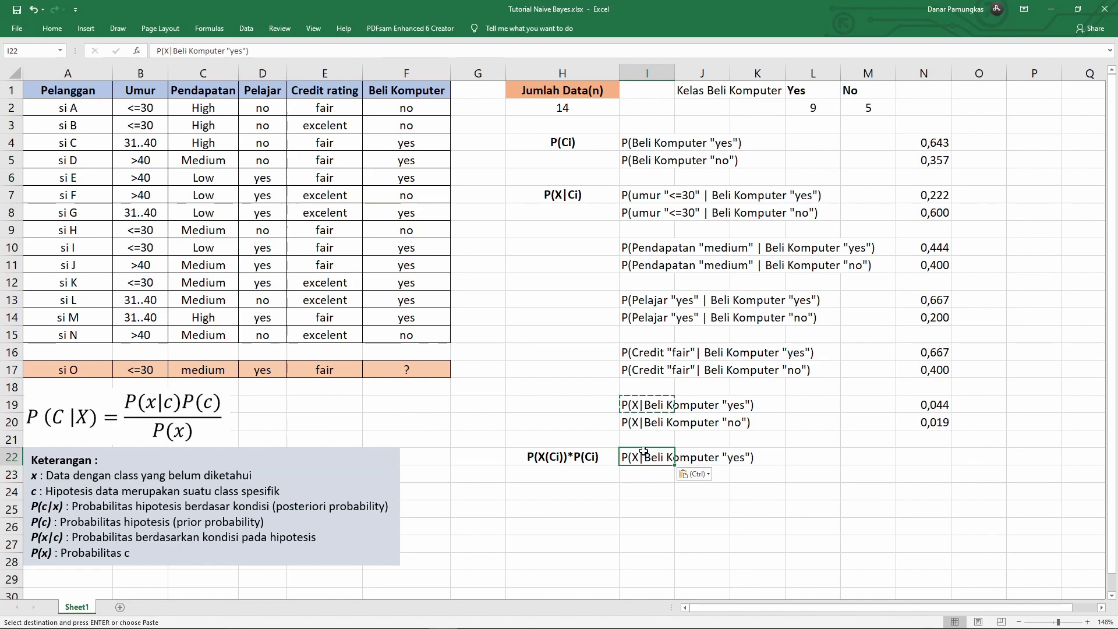
pyautogui.click(657, 146)
pyautogui.moveTo(240, 51); pyautogui.dragTo(148, 52)
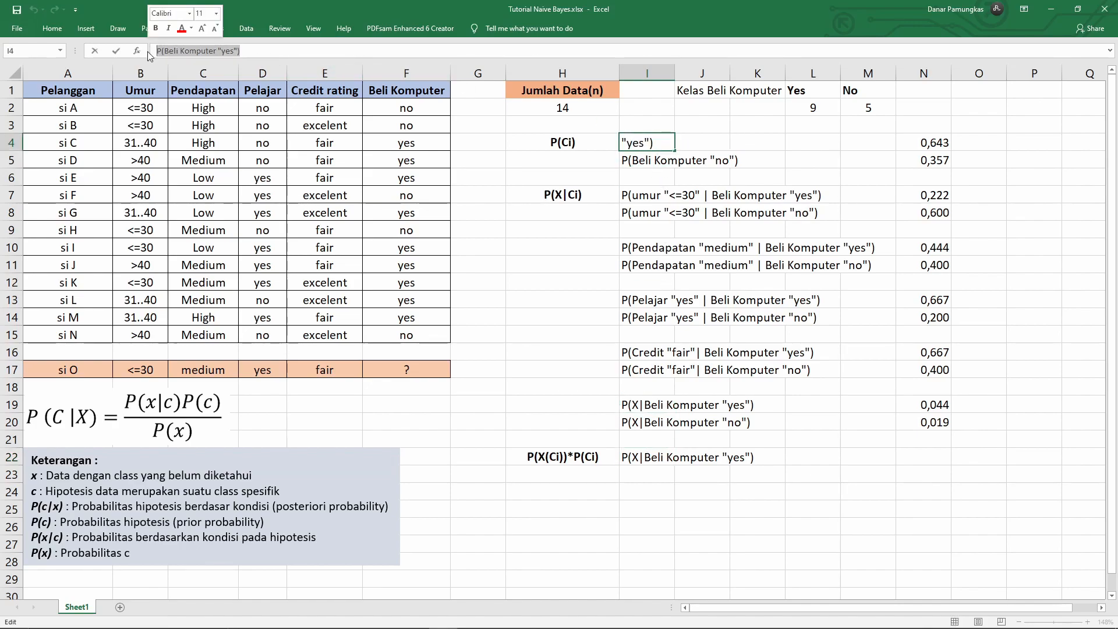
pyautogui.click(639, 456)
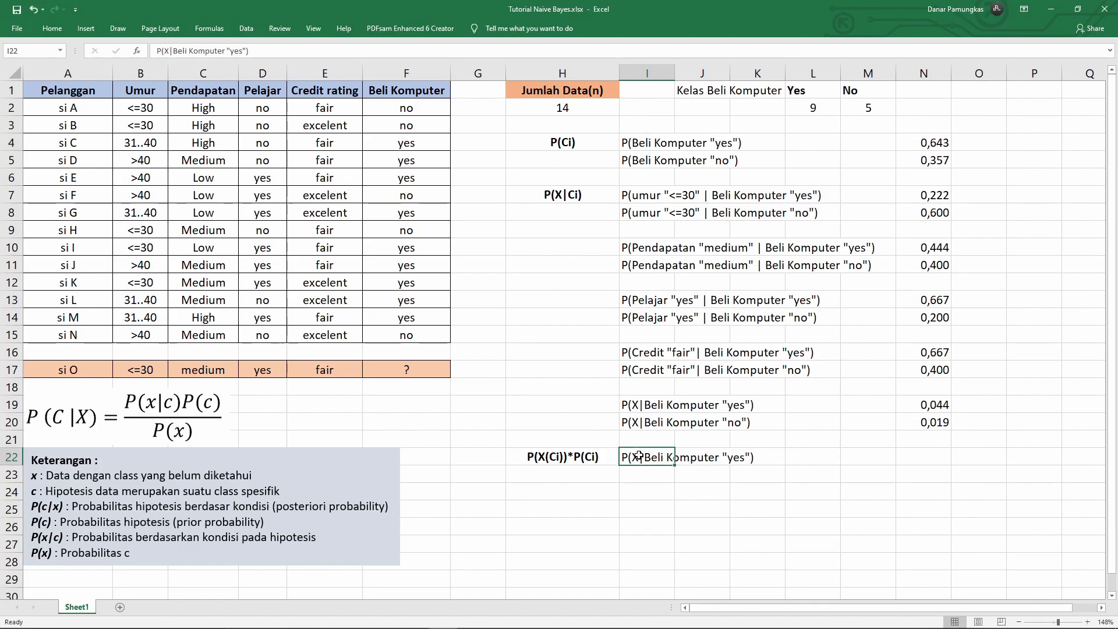
pyautogui.press('F2')
pyautogui.hotkey('ctrl', 'v')
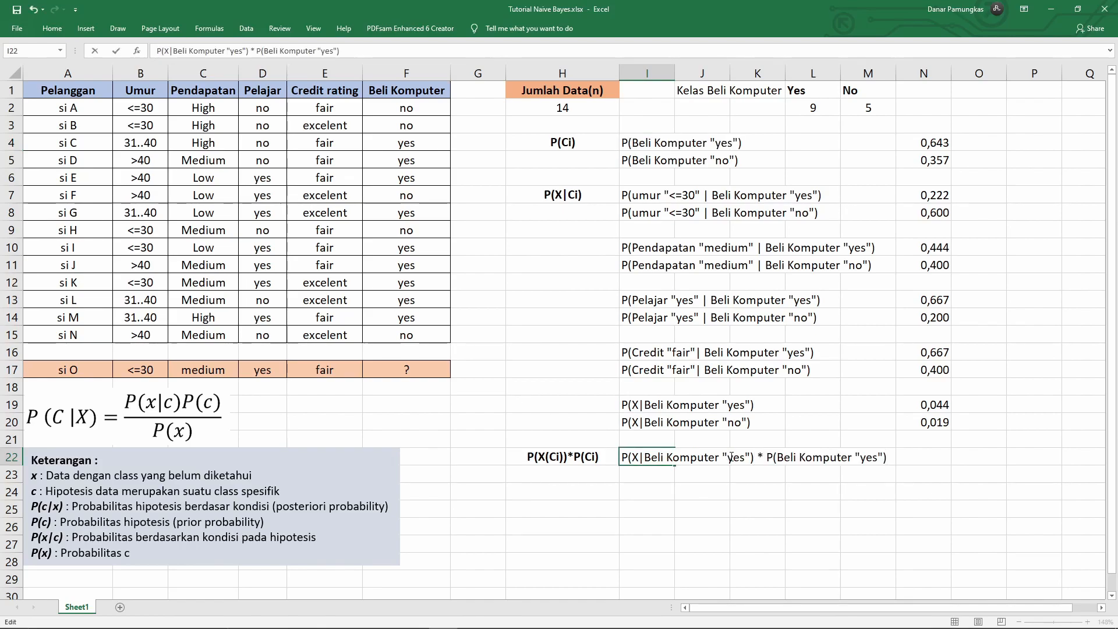
pyautogui.hotkey('ctrl', 'Return')
# Copy the I22 label into I23 and change it to P(X|Beli Komputer "no") * P(Beli Komputer "no")
pyautogui.hotkey('ctrl', 'c')
pyautogui.press('Down')
pyautogui.hotkey('ctrl', 'v')
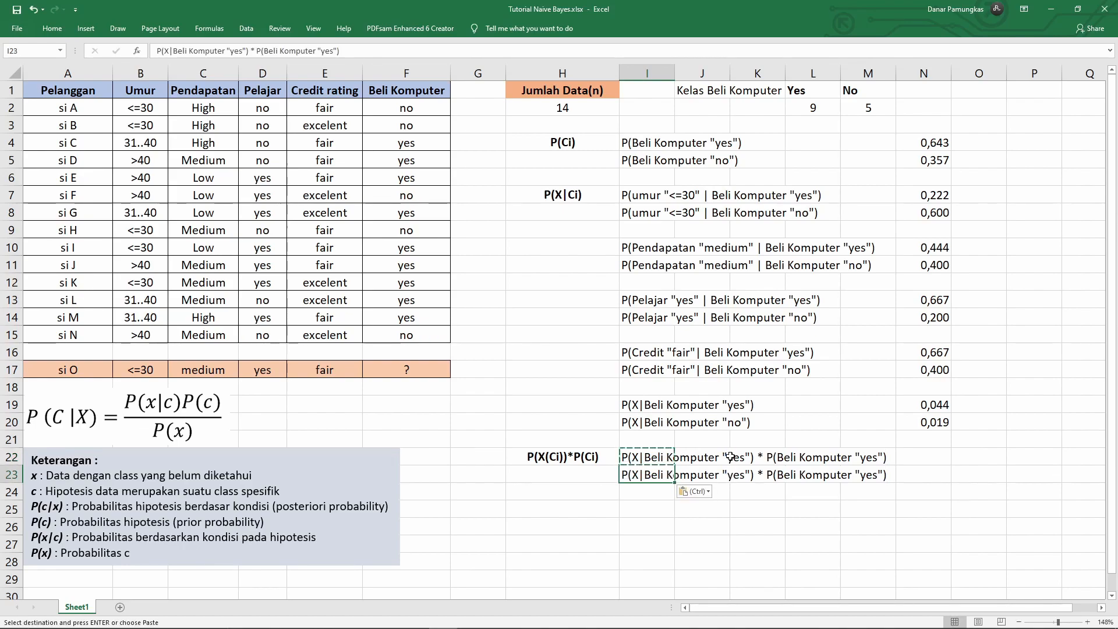
pyautogui.press('Right')
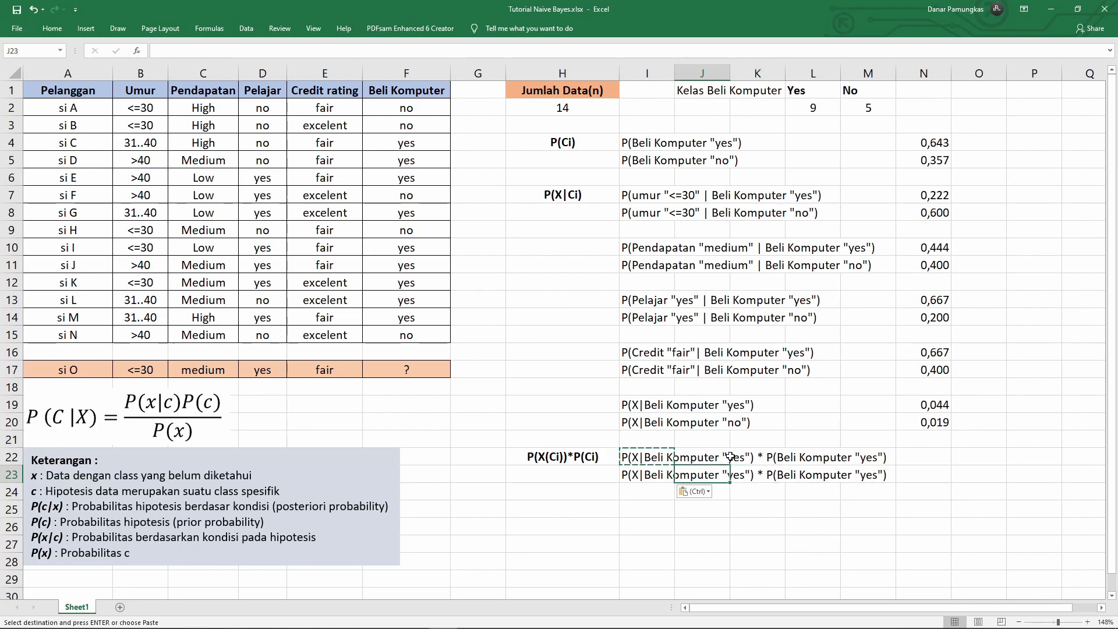
pyautogui.press('Left')
pyautogui.press('F2')
pyautogui.press('Left')
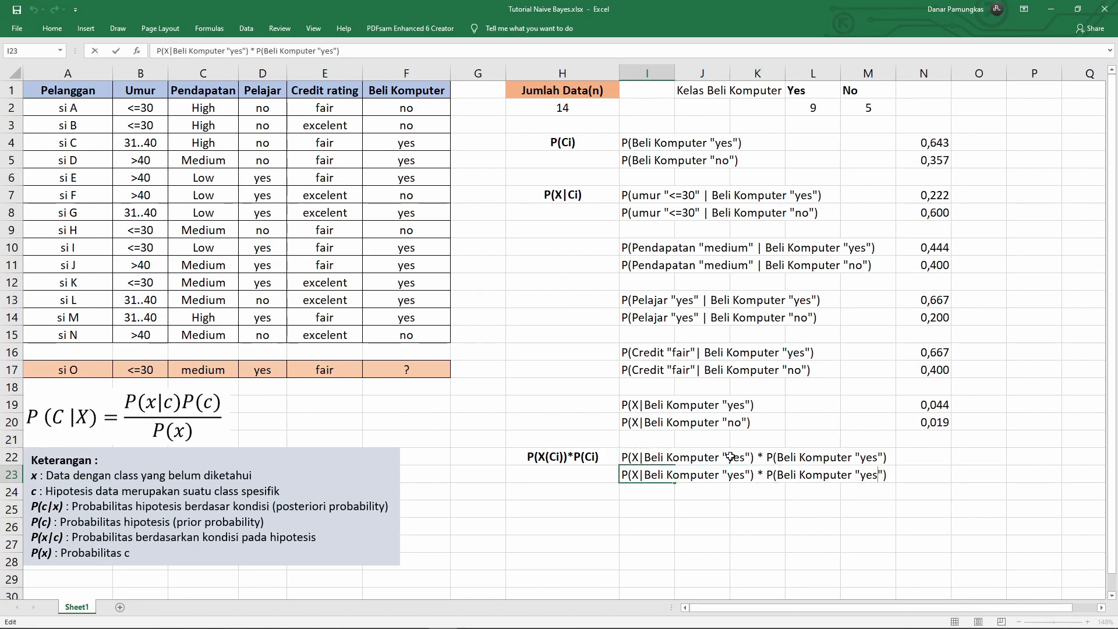
pyautogui.press('BackSpace')
pyautogui.press('BackSpace')
pyautogui.press('BackSpace')
pyautogui.write('no')
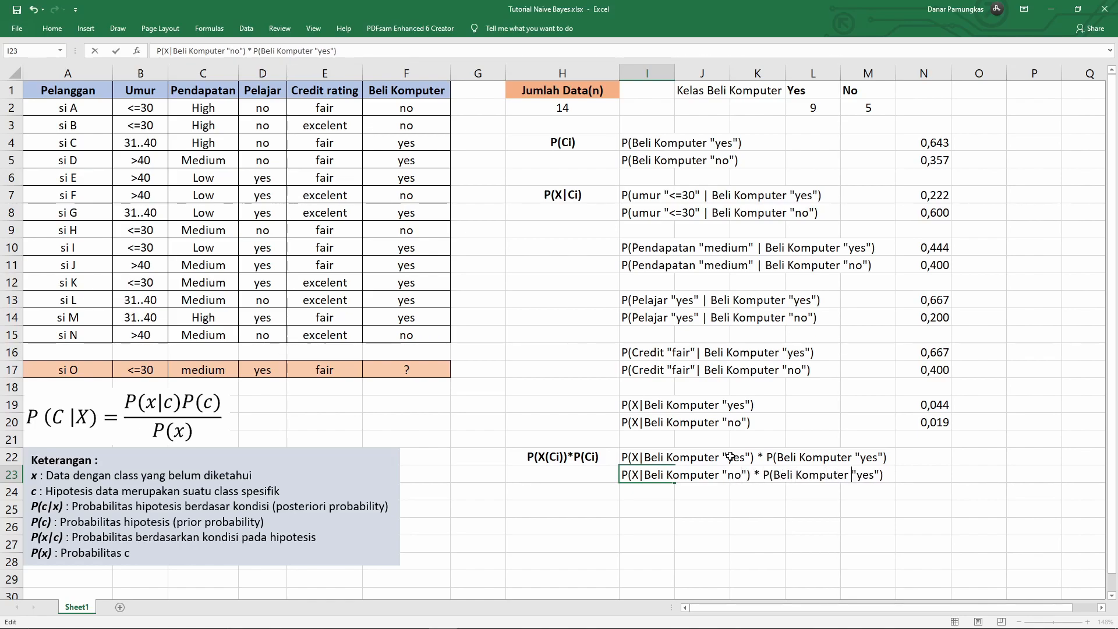
pyautogui.hotkey('shift', 'Right')
pyautogui.hotkey('shift', 'Right')
pyautogui.hotkey('shift', 'Right')
pyautogui.write('no')
pyautogui.press('Tab')
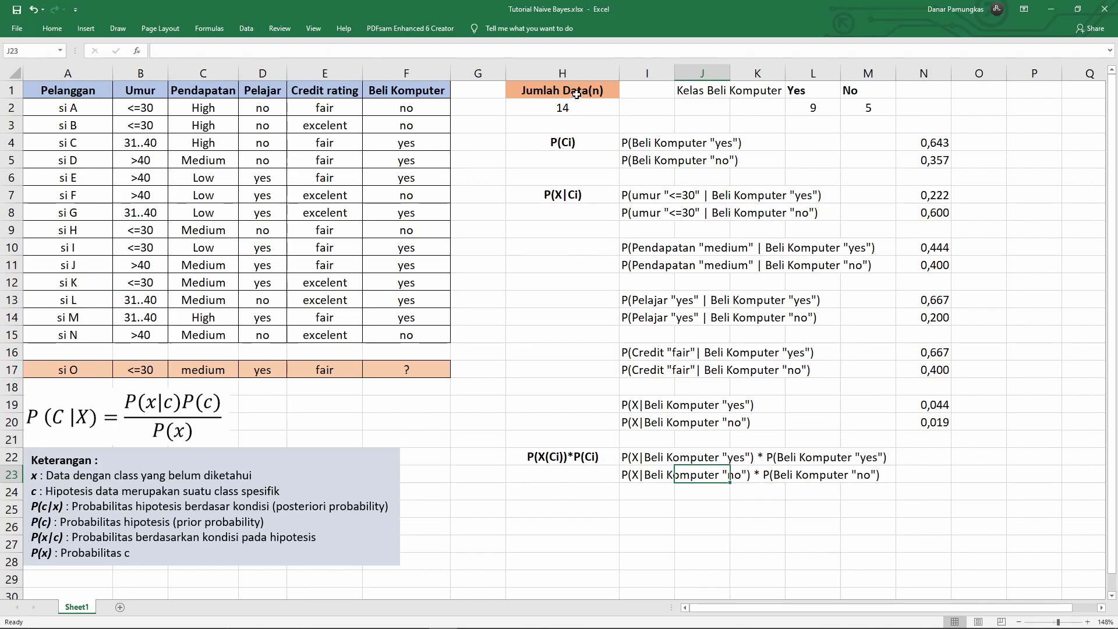
# Review the data total, class counts, P(Ci) block, P(X|Ci) block and the two product labels in rows 22 and 23
pyautogui.moveTo(575, 95); pyautogui.dragTo(567, 109)
pyautogui.moveTo(738, 90); pyautogui.dragTo(851, 106)
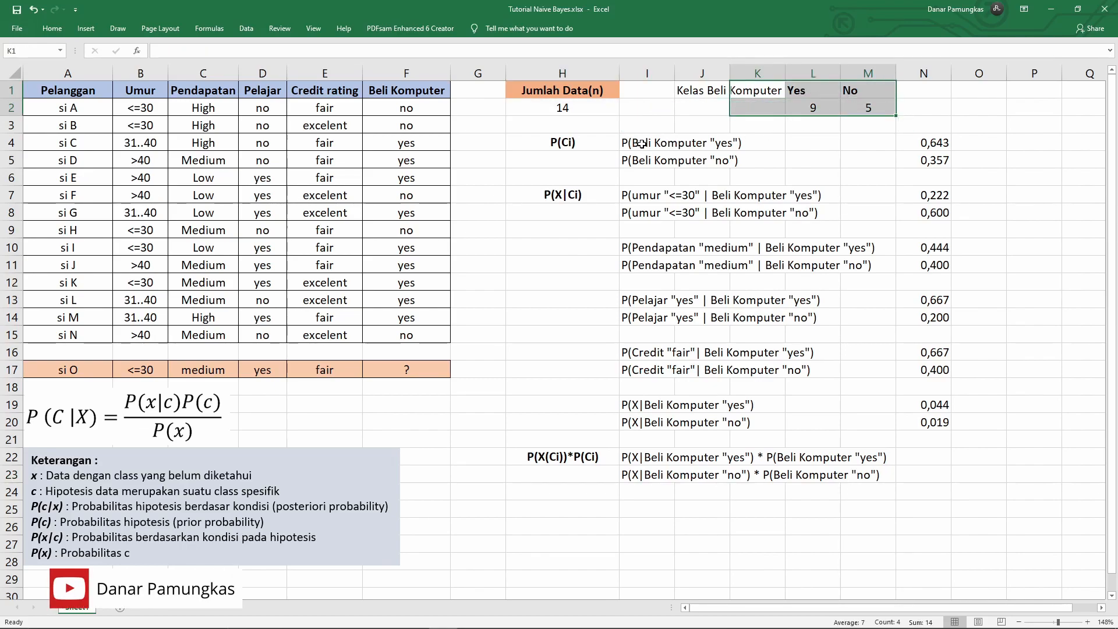
pyautogui.moveTo(583, 143); pyautogui.dragTo(929, 161)
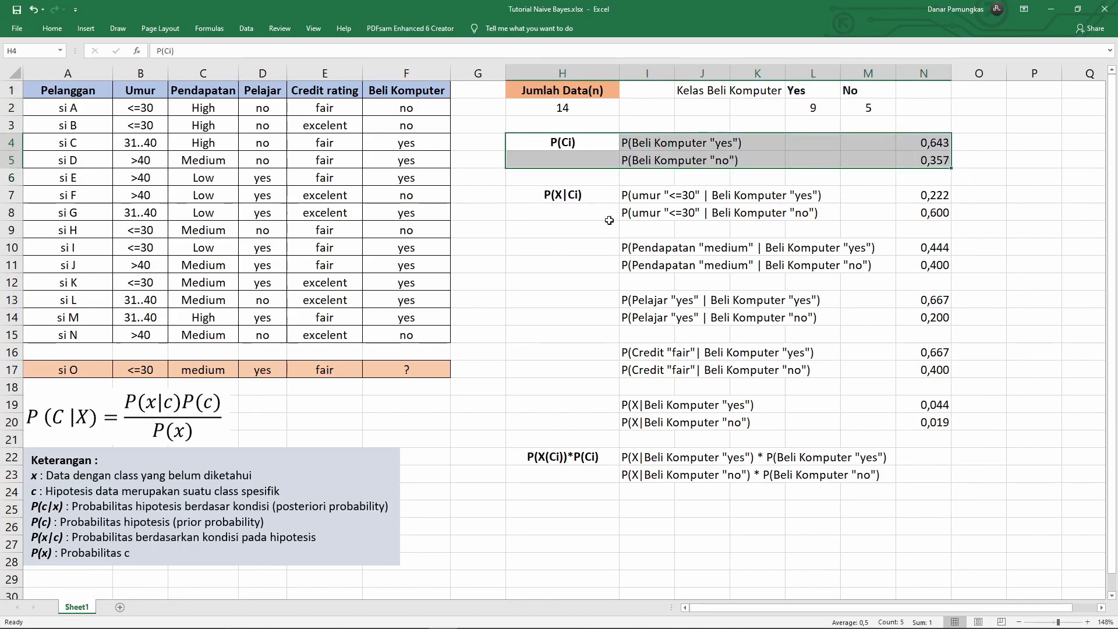
pyautogui.moveTo(560, 197); pyautogui.dragTo(938, 415)
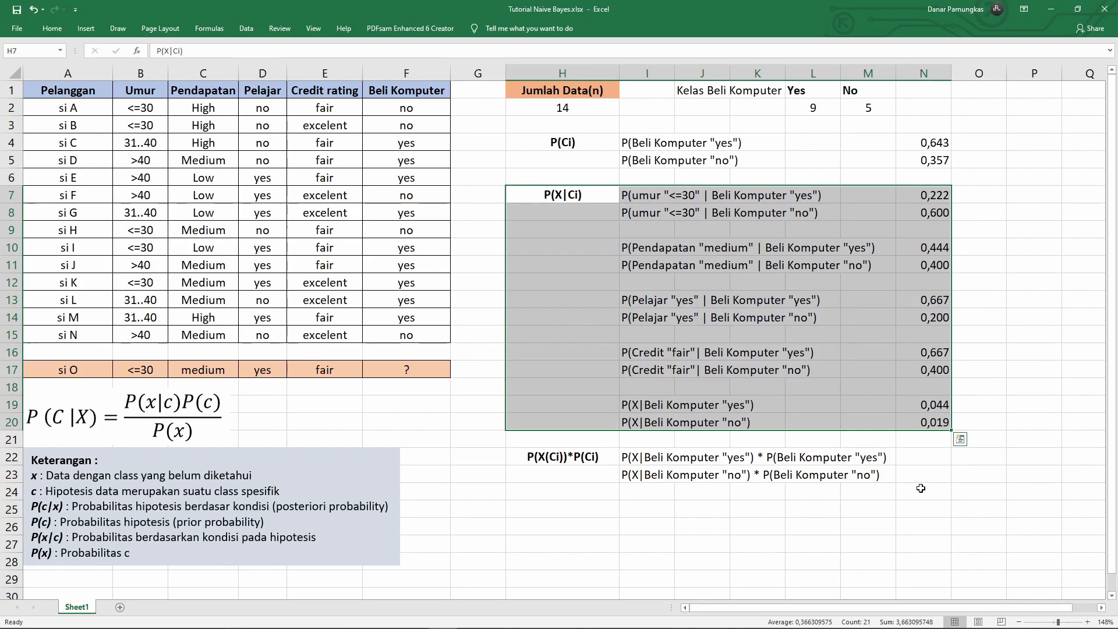
pyautogui.moveTo(772, 461); pyautogui.dragTo(872, 461)
pyautogui.moveTo(757, 475); pyautogui.dragTo(886, 477)
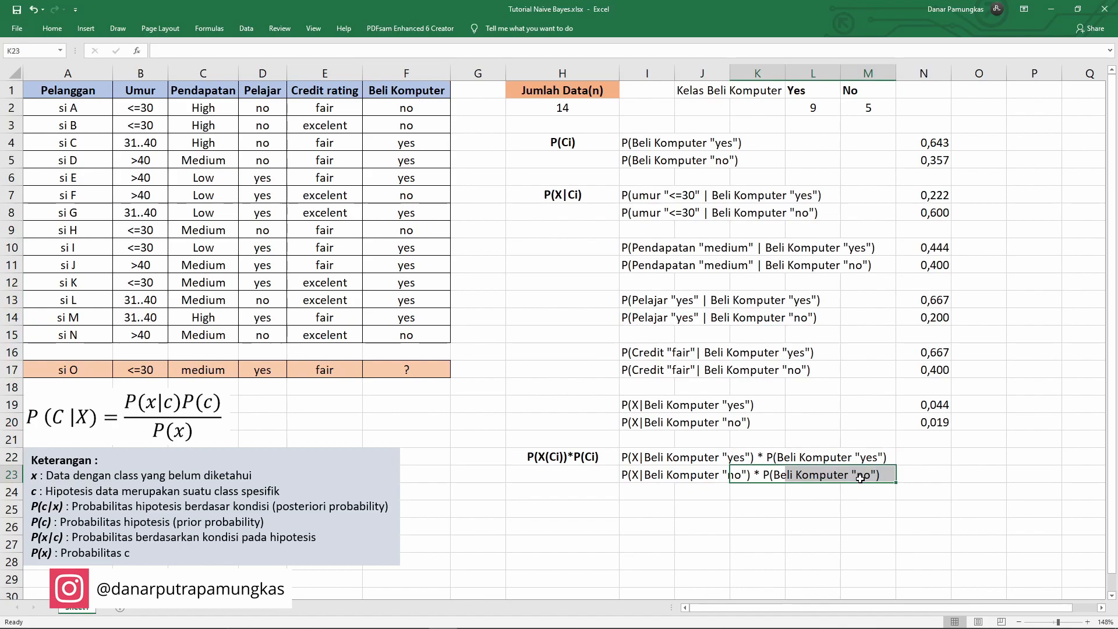
pyautogui.click(919, 457)
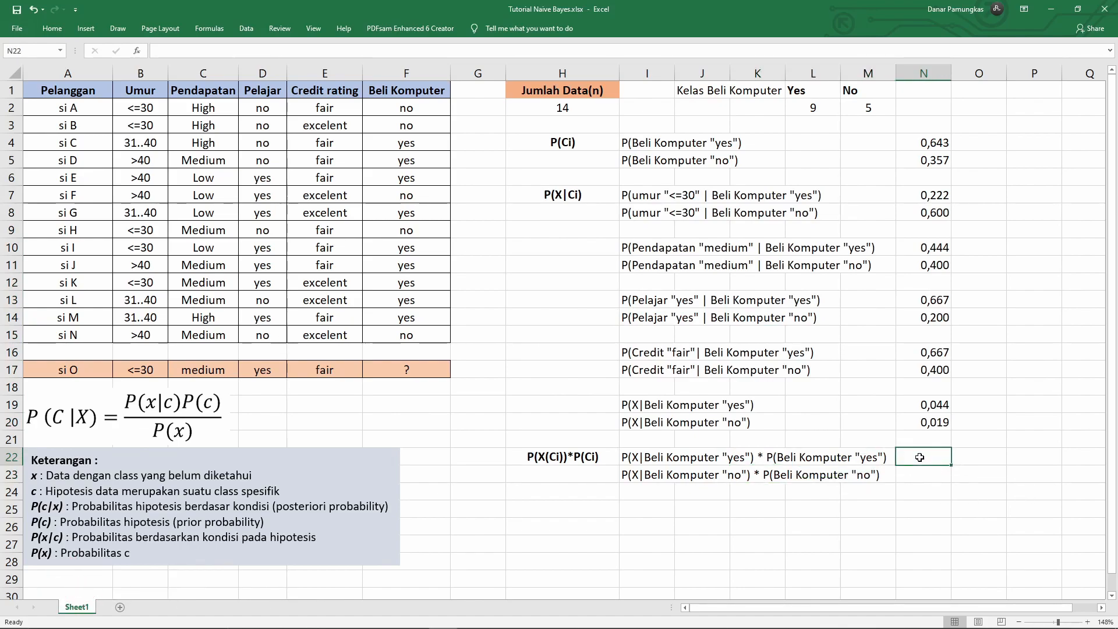
pyautogui.click(934, 410)
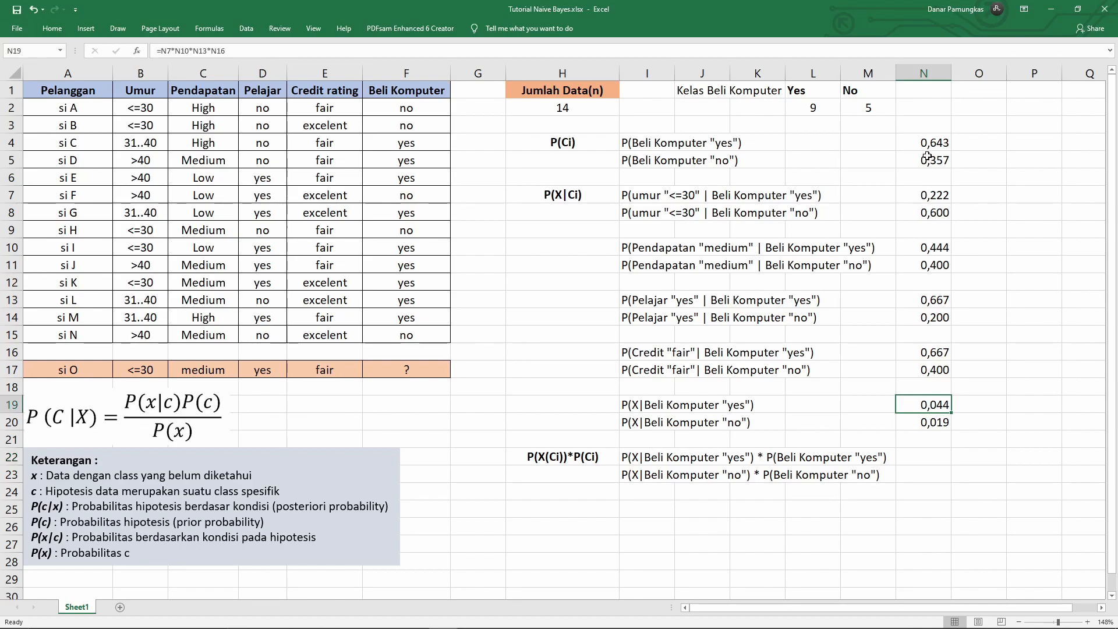
# Multiply P(X|Beli Komputer "yes") by its prior P(Beli Komputer "yes") in N22 with the formula =N19*N4
pyautogui.click(926, 454)
pyautogui.write('=')
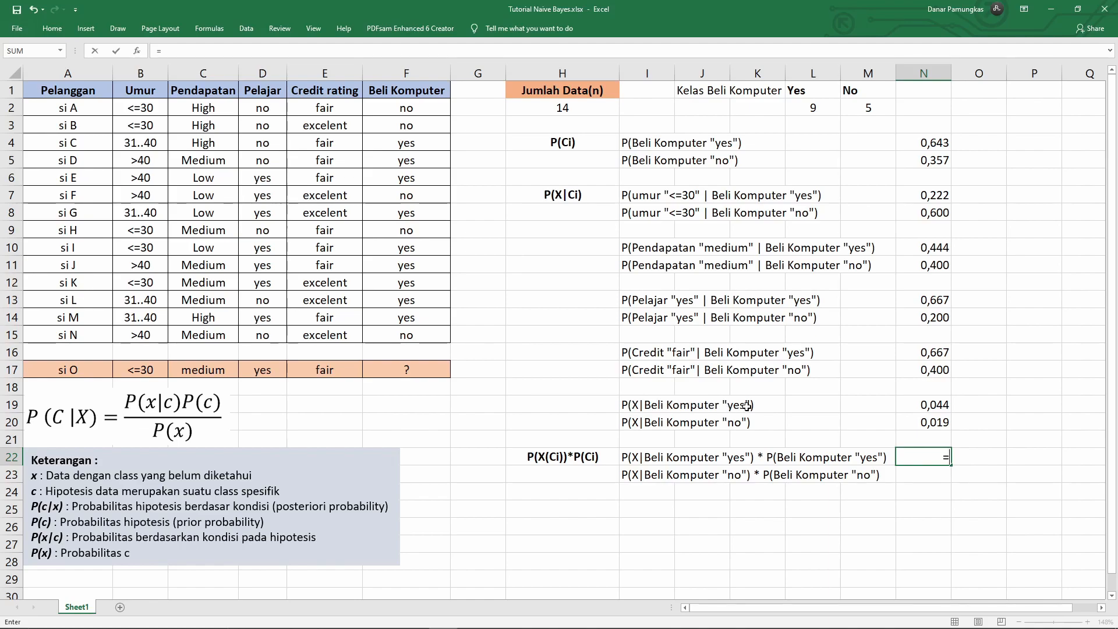
pyautogui.click(923, 405)
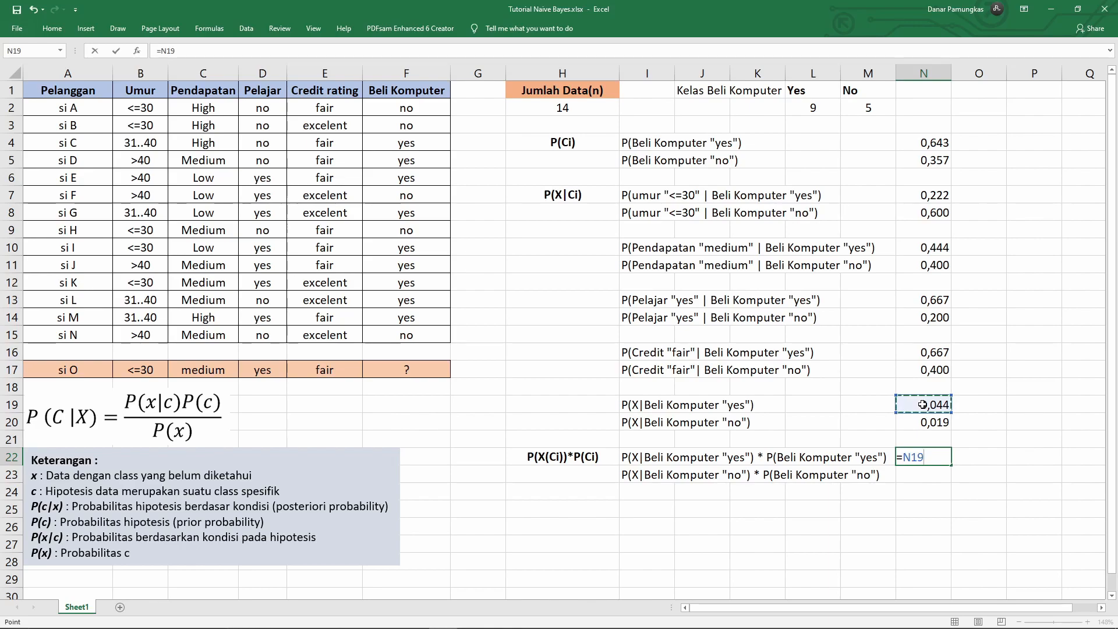
pyautogui.write('*')
pyautogui.click(934, 142)
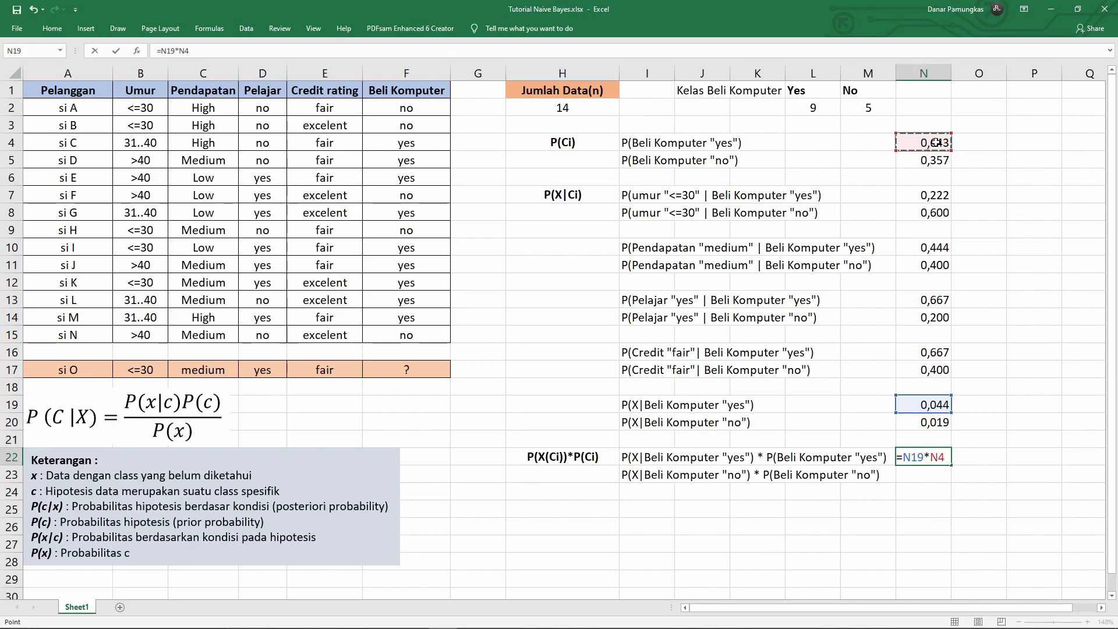
pyautogui.press('Return')
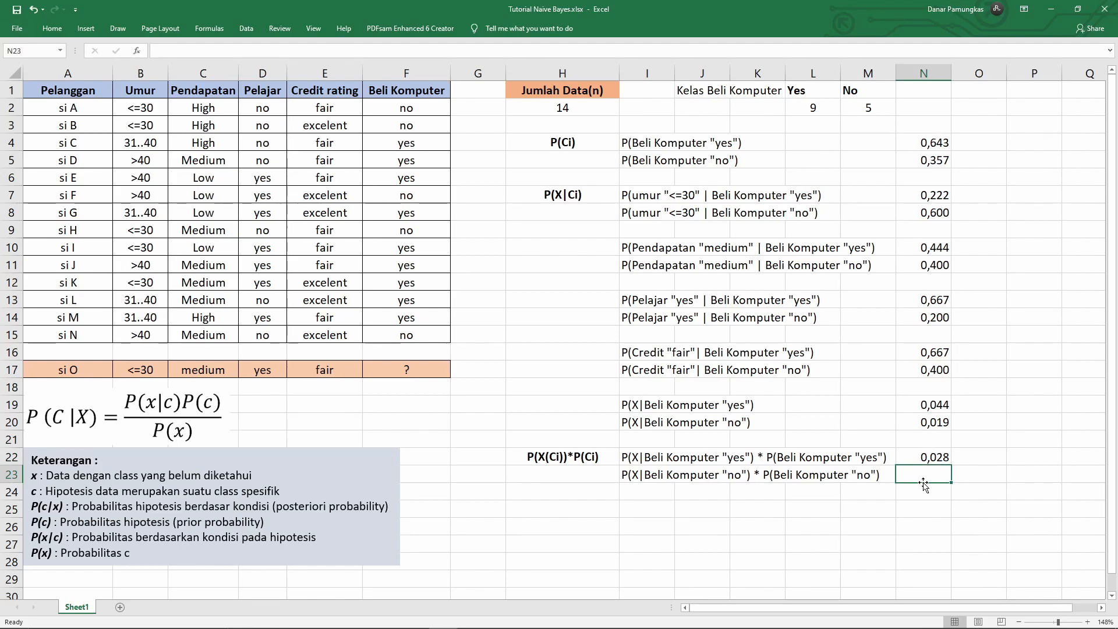
# Multiply P(X|Beli Komputer "no") by its prior P(Beli Komputer "no") in N23 with the formula =N20*N5
pyautogui.write('=')
pyautogui.click(930, 423)
pyautogui.write('*')
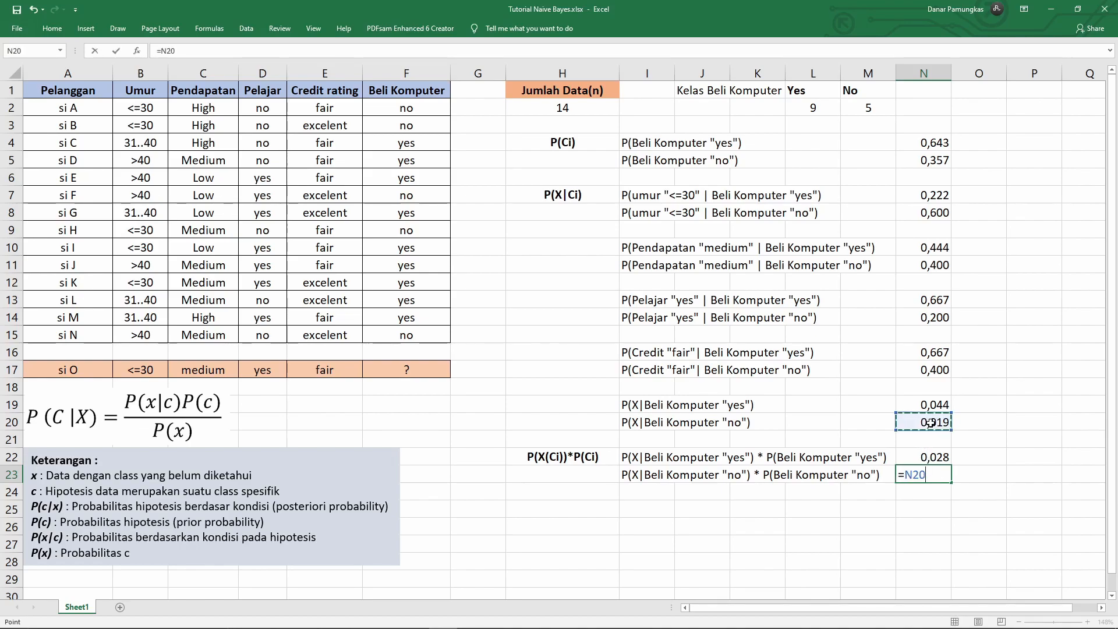
pyautogui.click(934, 163)
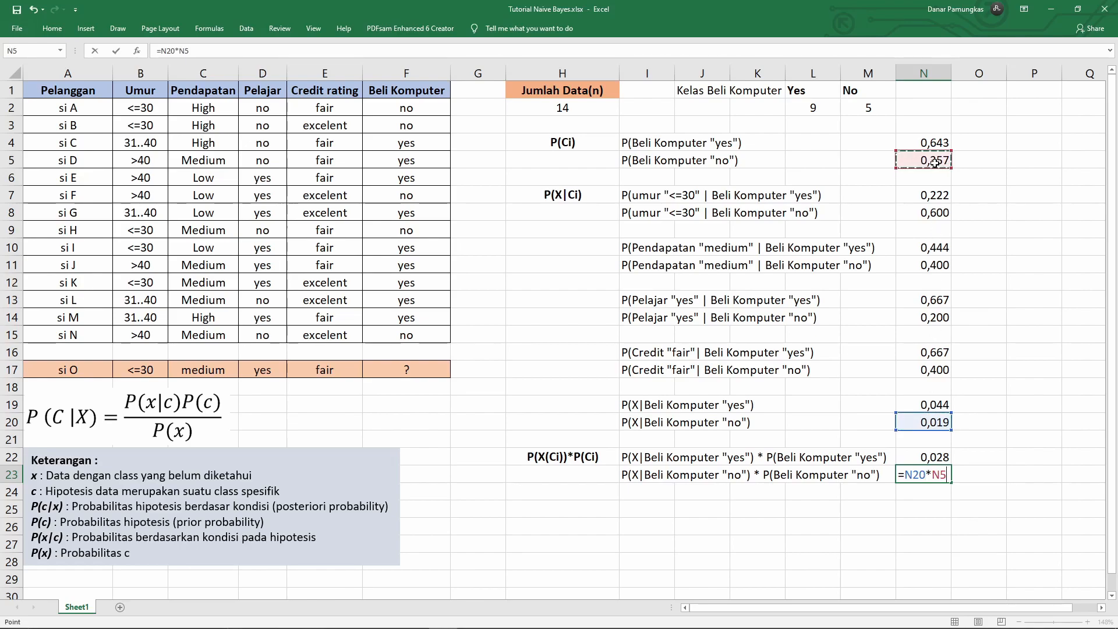
pyautogui.press('Return')
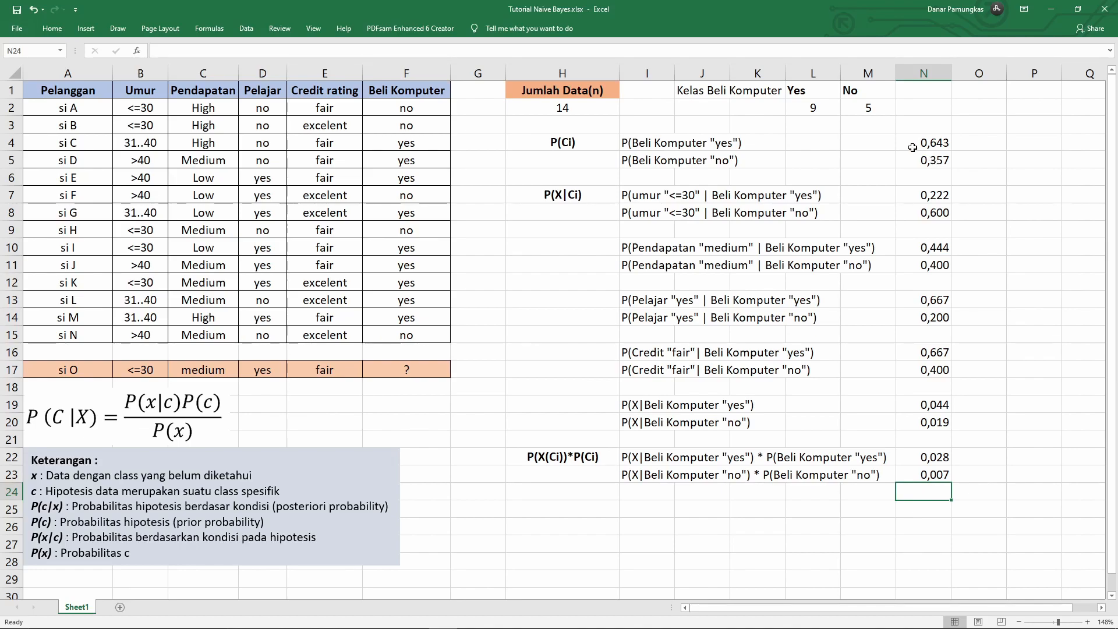
# Review the two P(Ci) rows and the Beli Komputer class column against the products in rows 22 and 23
pyautogui.moveTo(634, 144); pyautogui.dragTo(927, 146)
pyautogui.moveTo(641, 164); pyautogui.dragTo(931, 164)
pyautogui.moveTo(412, 92); pyautogui.dragTo(429, 335)
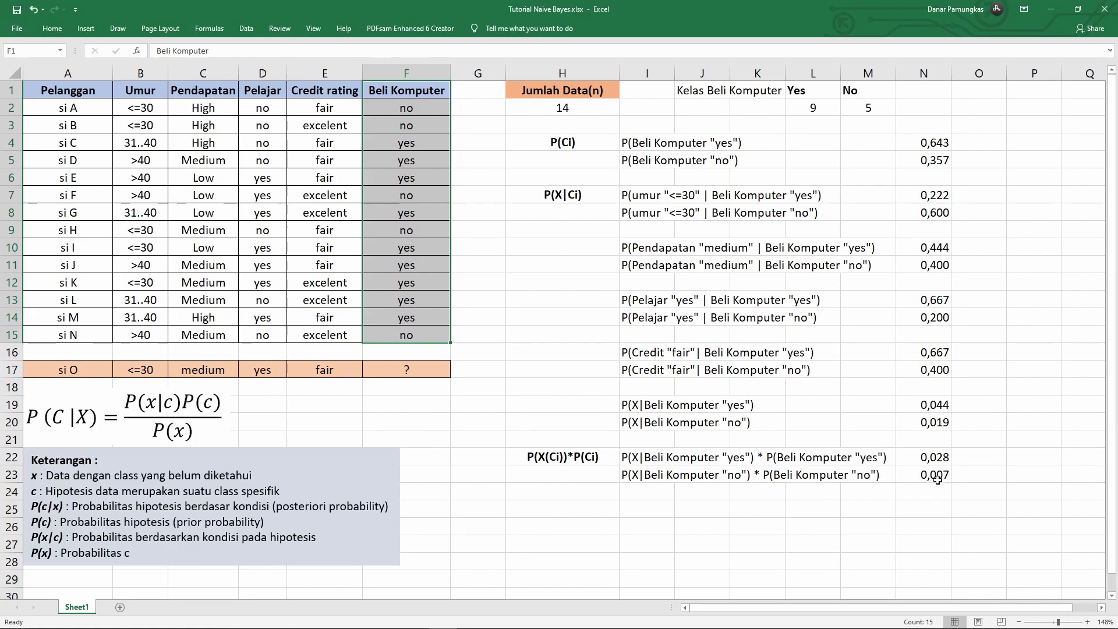
pyautogui.click(955, 479)
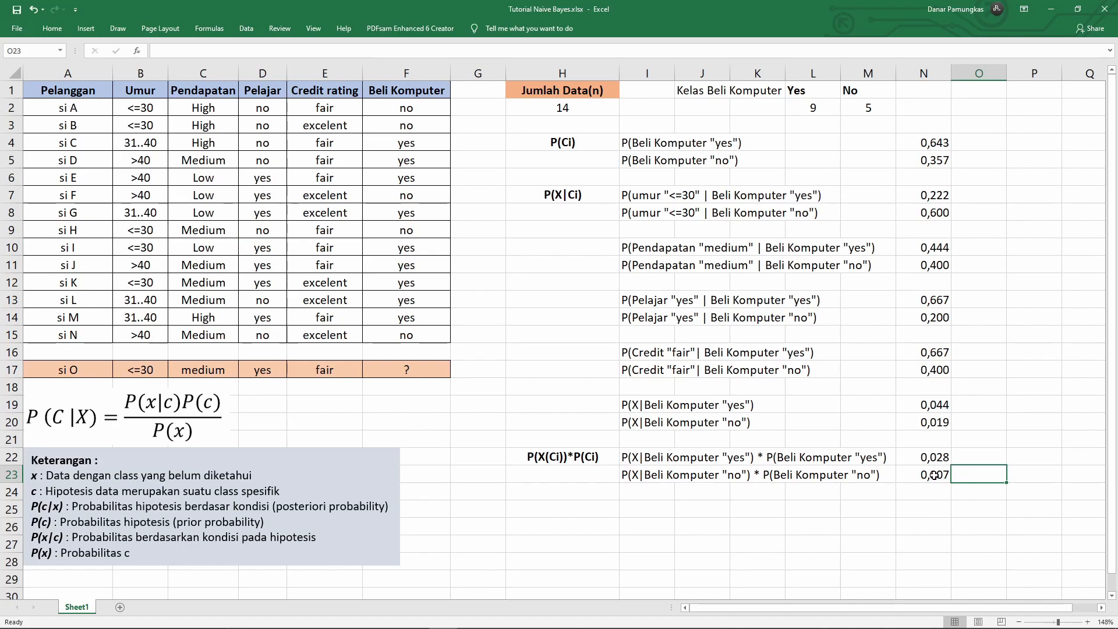
# Highlight the larger class product in N22 with an orange fill
pyautogui.click(926, 458)
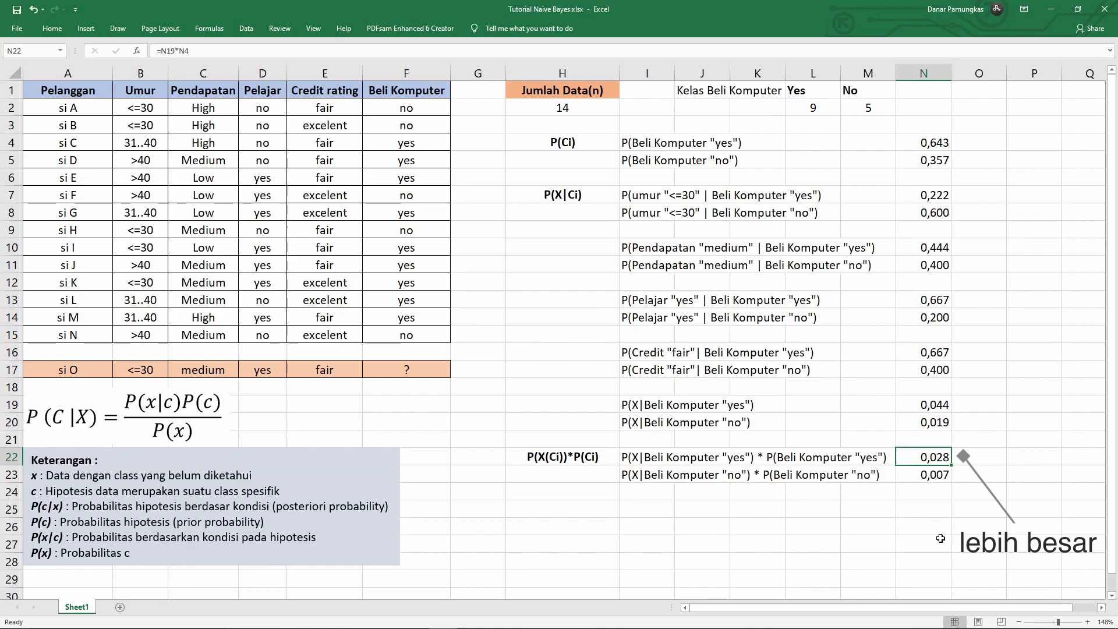
pyautogui.rightClick(930, 463)
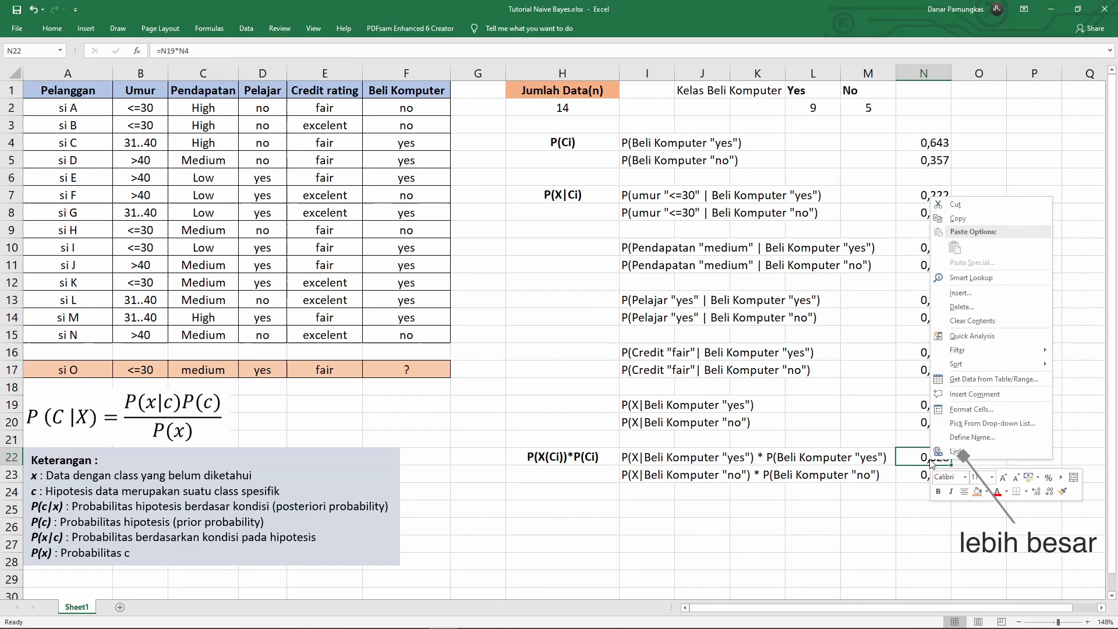
pyautogui.click(979, 494)
pyautogui.click(906, 544)
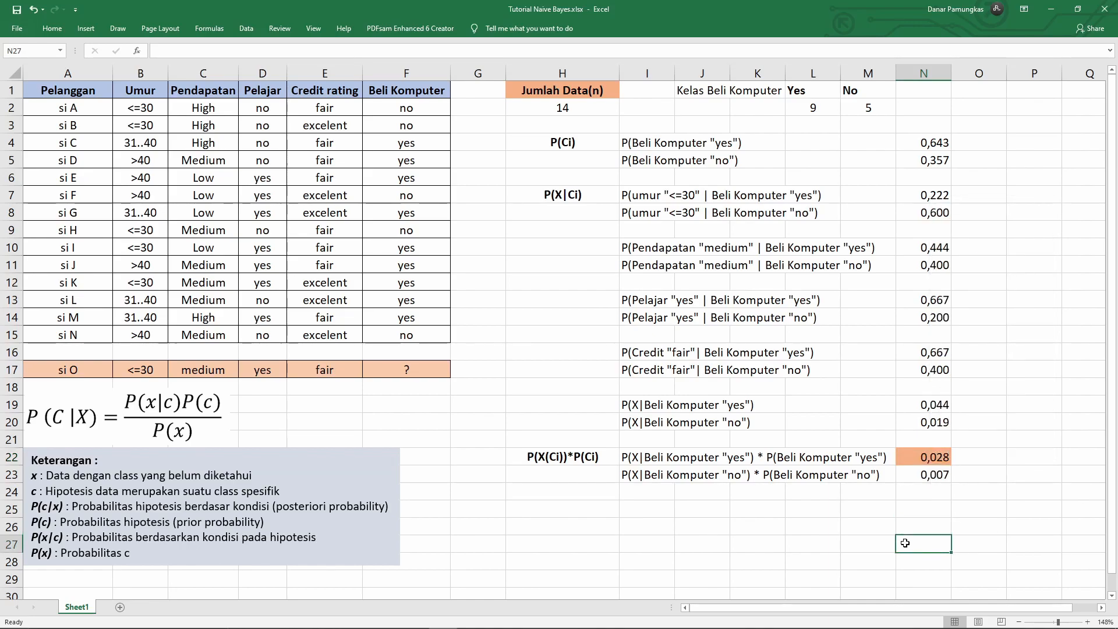
# Enter the conclusion Jadi si O masuk kelas Beli Komputer "Yes" in H25, with quotation marks around Yes
pyautogui.click(571, 516)
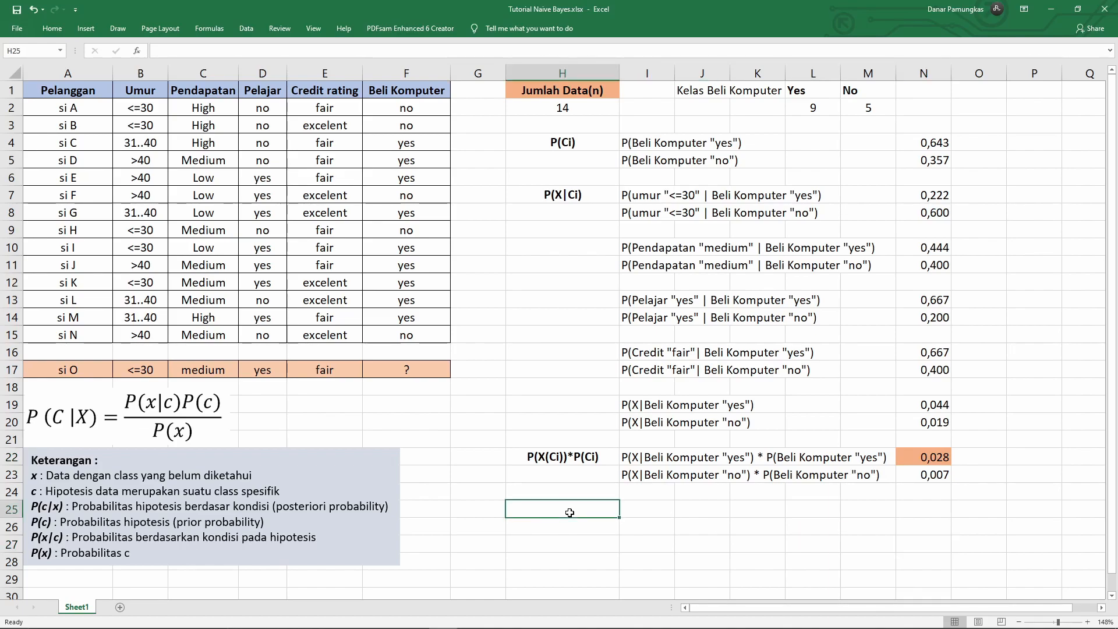
pyautogui.write('Jadi si O')
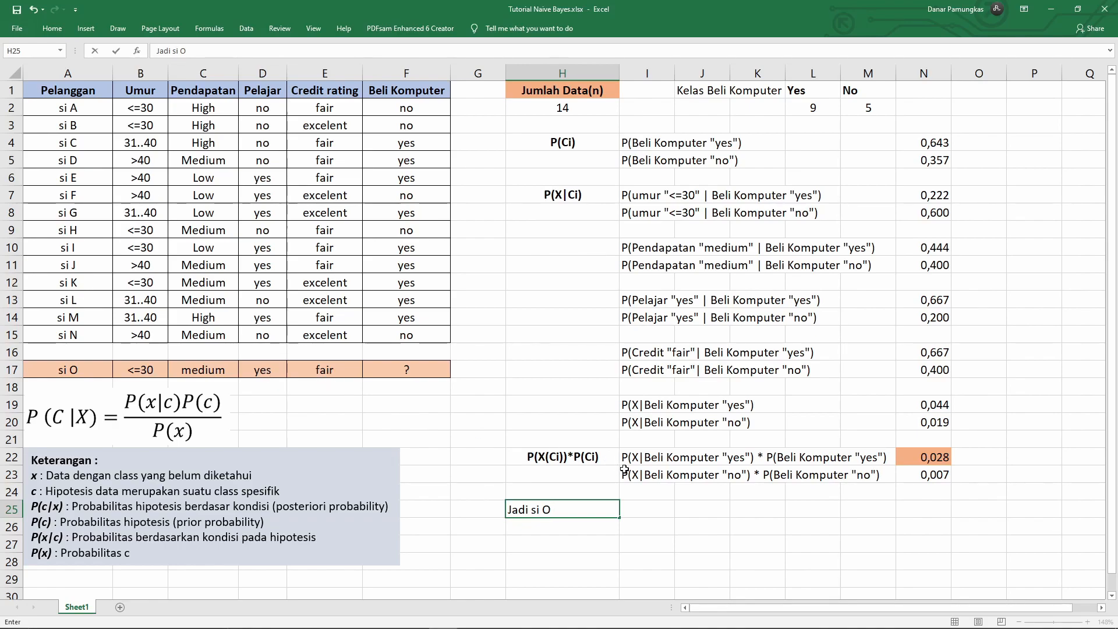
pyautogui.write('masuk kelas')
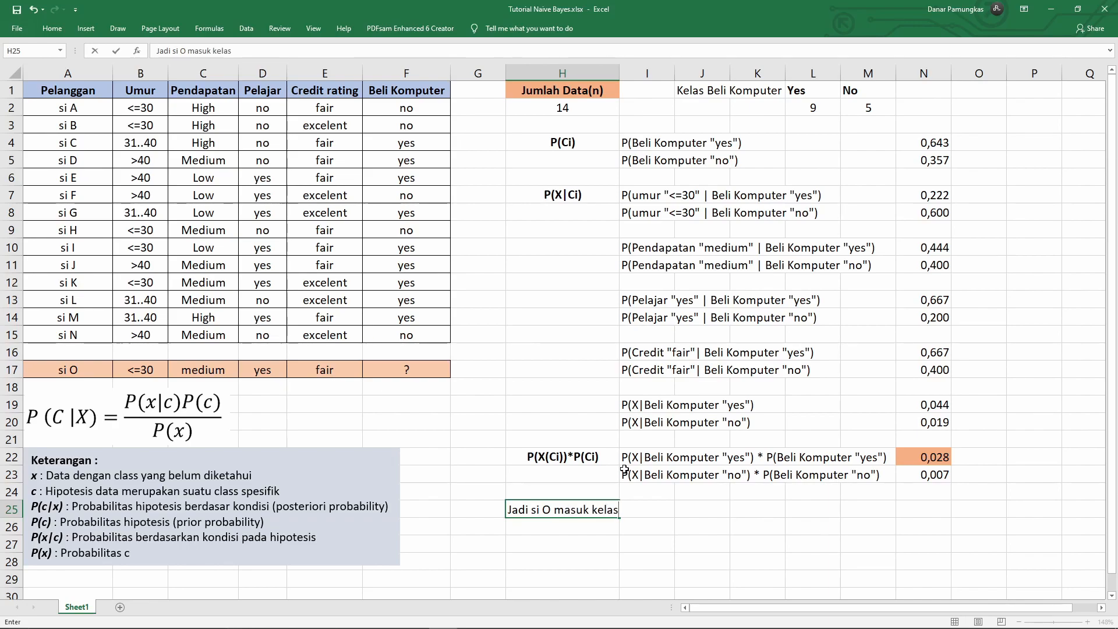
pyautogui.write(' Beli Komputer ')
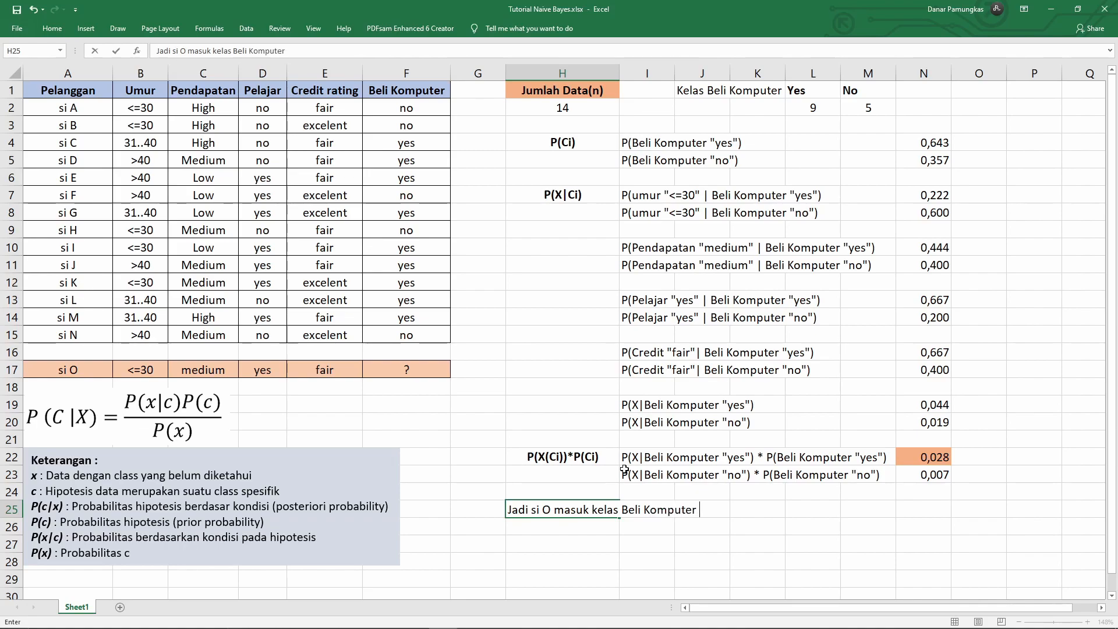
pyautogui.write('Yes')
pyautogui.press('F2')
pyautogui.press('Left')
pyautogui.press('Left')
pyautogui.write('"')
pyautogui.press('End')
pyautogui.write('"')
pyautogui.press('Return')
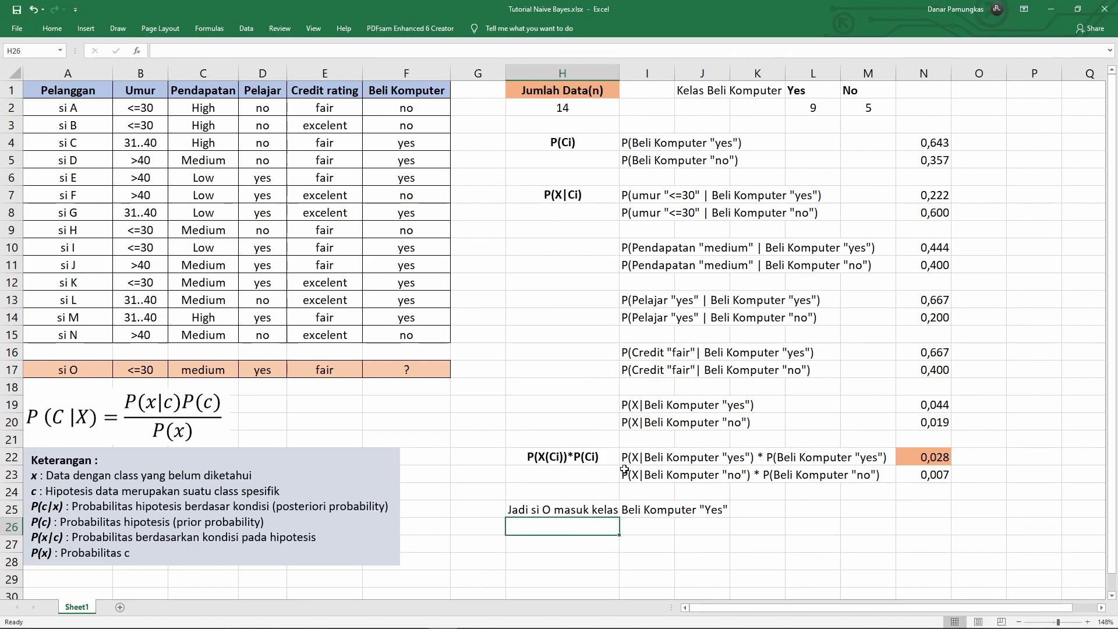